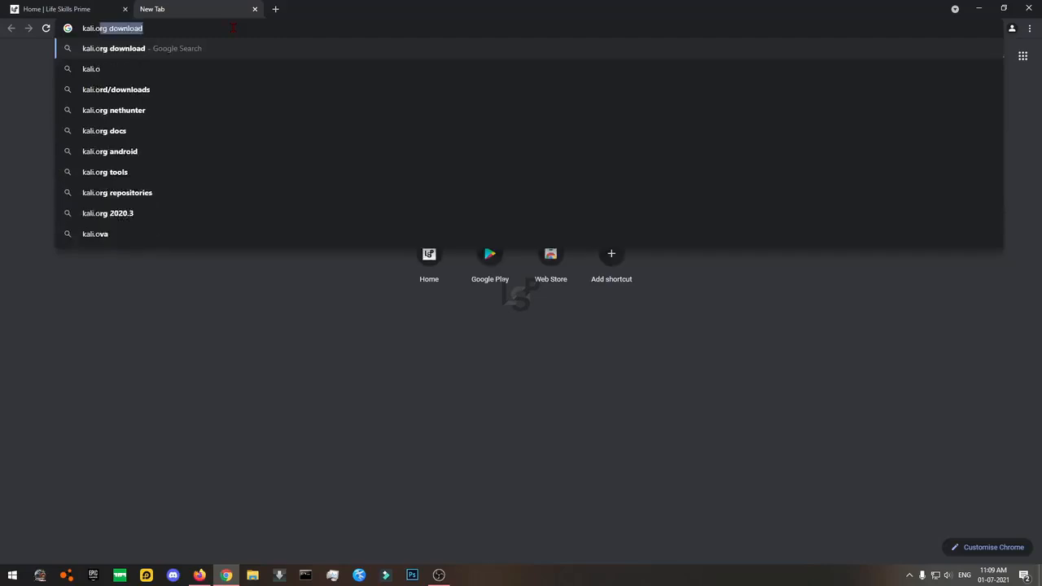
Load kali.org and open its DOWNLOAD page in a new tab.
key("Return")
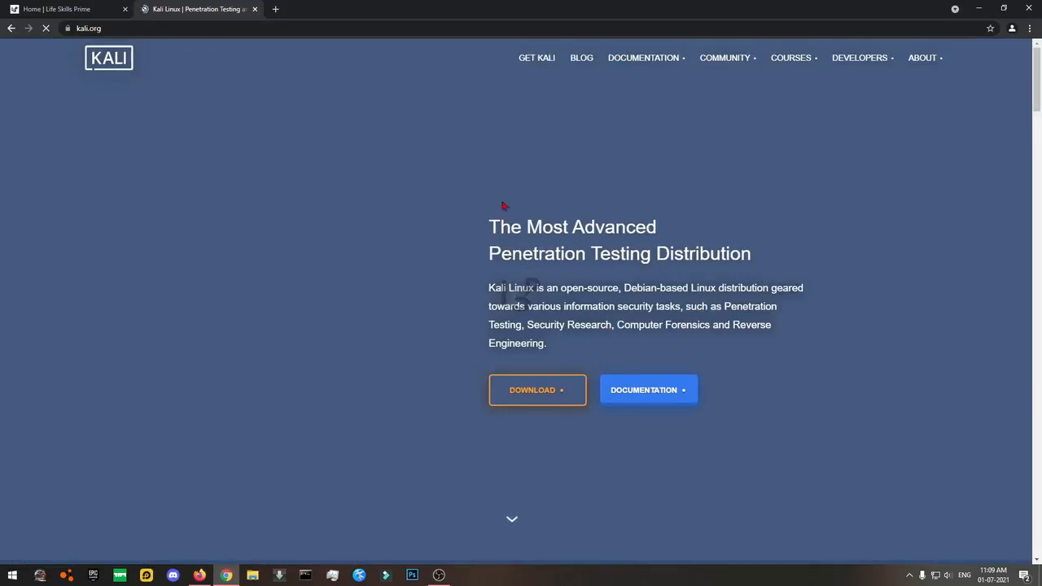
scroll(652, 245, "down", 5)
scroll(861, 310, "up", 5)
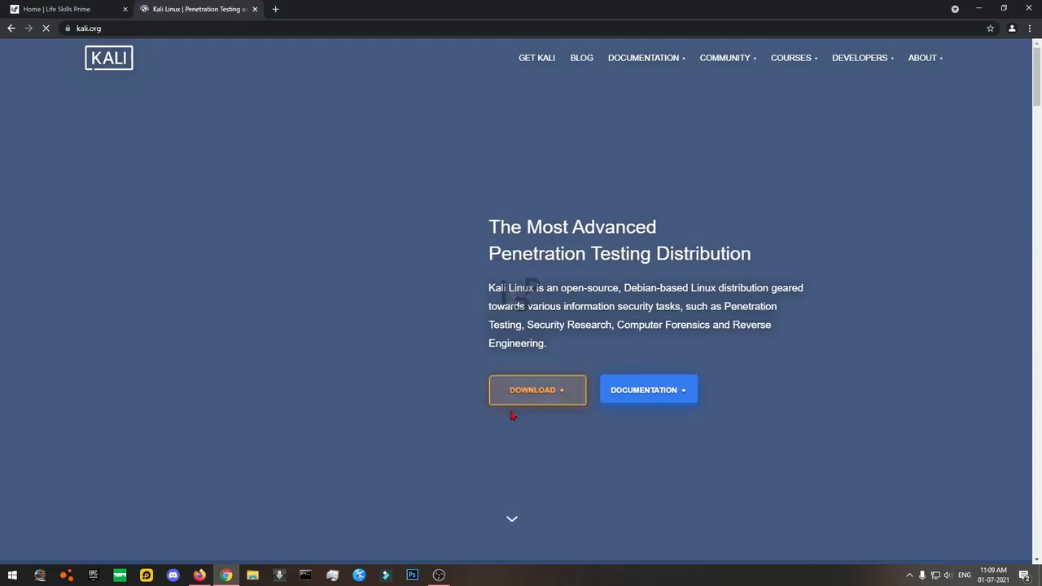
middle_click(545, 396)
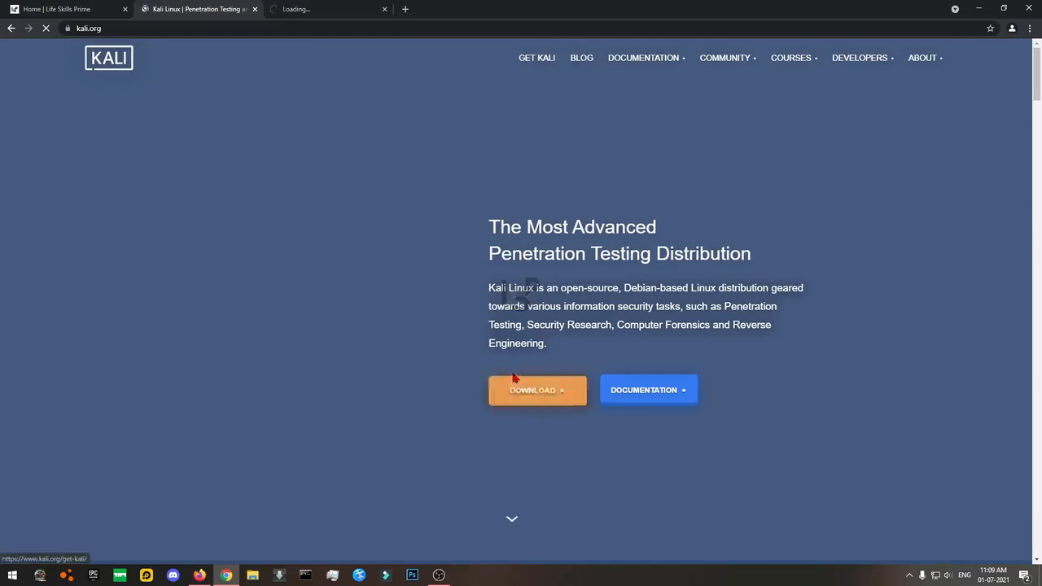
left_click(306, 10)
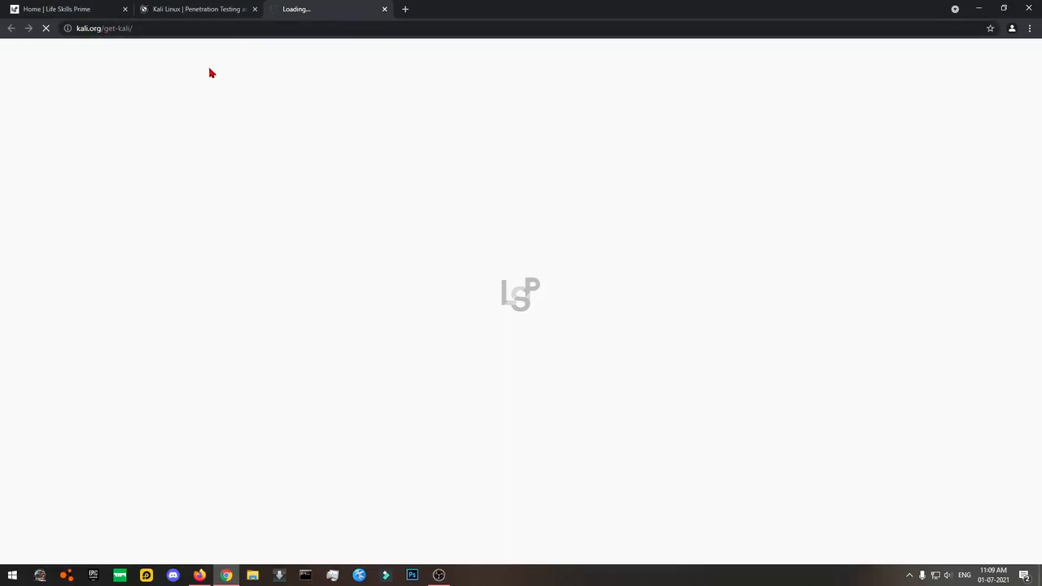
Close the duplicate Get Kali tab and wait for the 'Choose your Platform' page to load.
key("ctrl+shift+Tab")
scroll(619, 375, "down", 12)
scroll(619, 374, "down", 10)
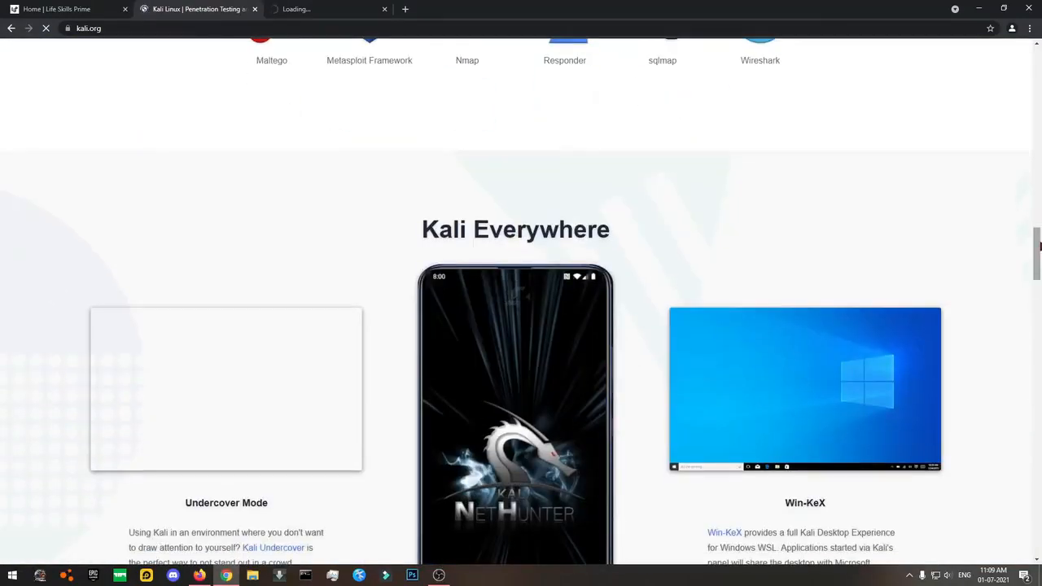
left_click_drag(1039, 249, 1036, 73)
left_click(314, 7)
left_click(199, 9)
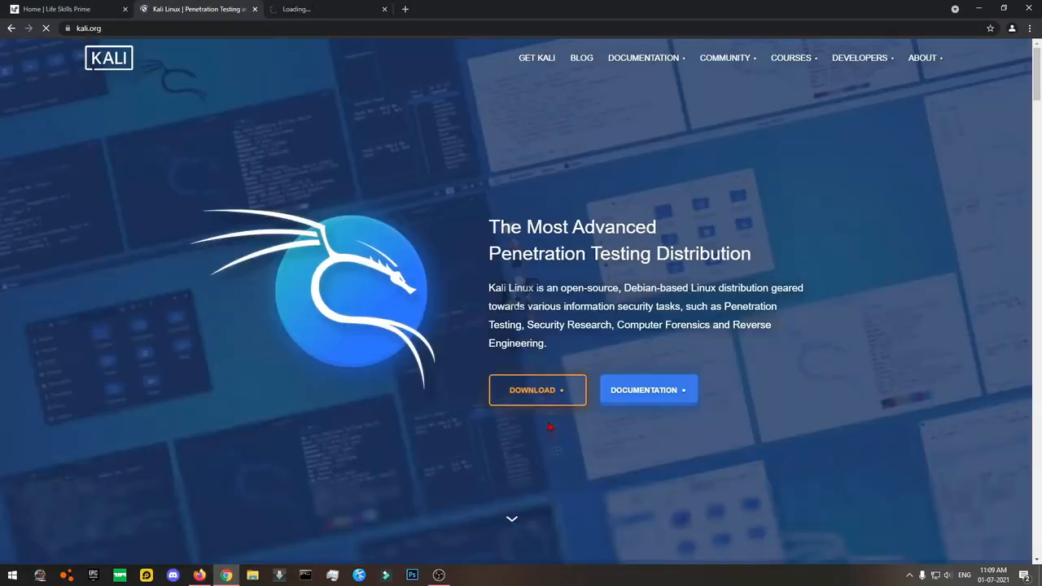
middle_click(542, 389)
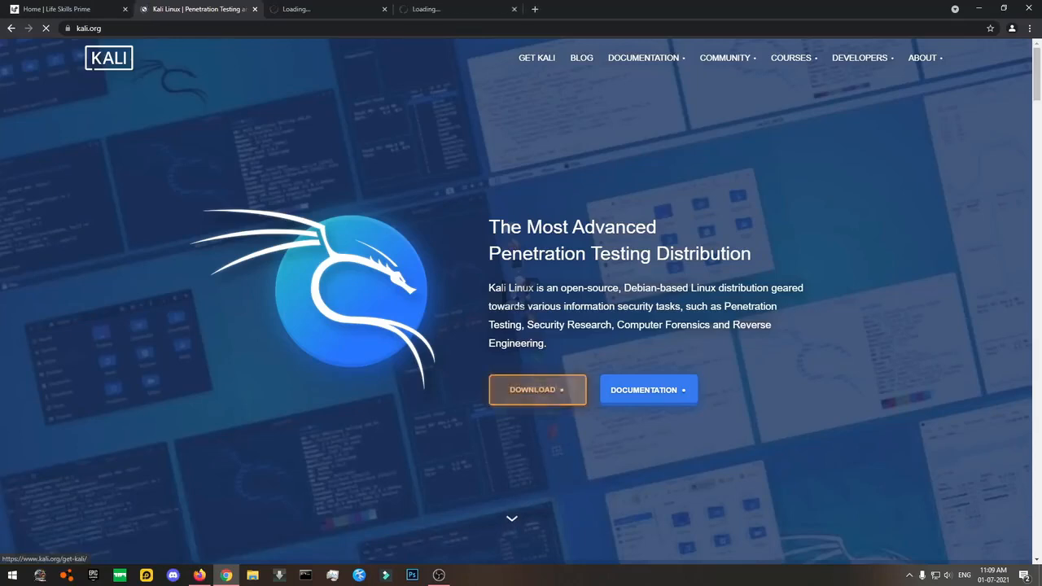
left_click(514, 9)
left_click(325, 10)
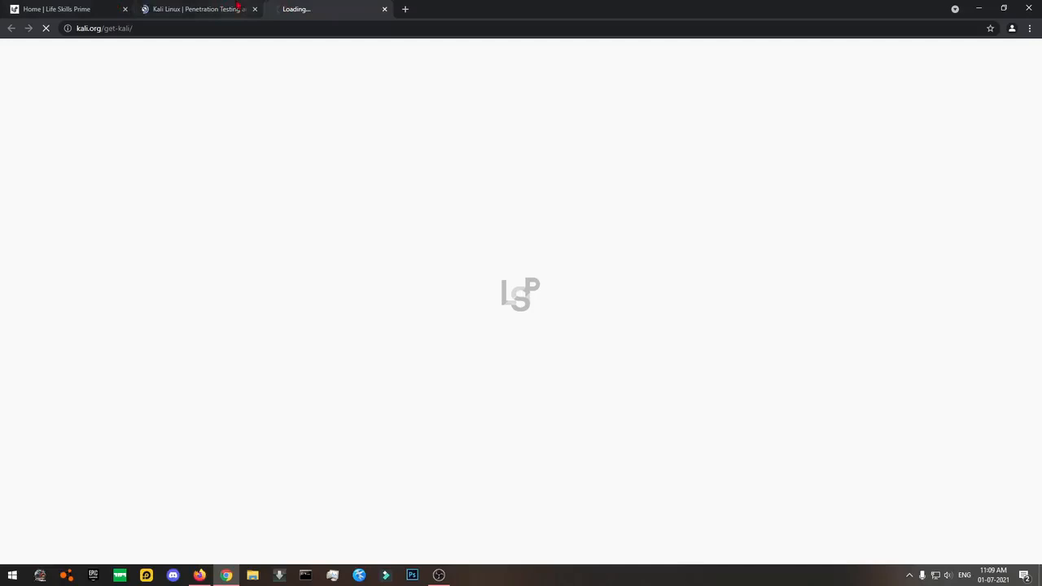
left_click(238, 8)
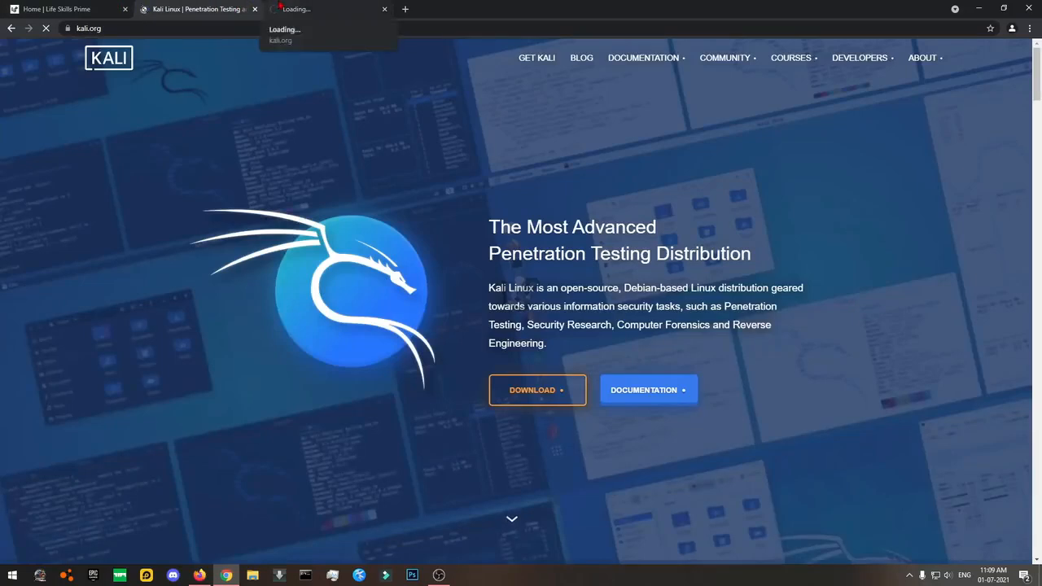
left_click(279, 8)
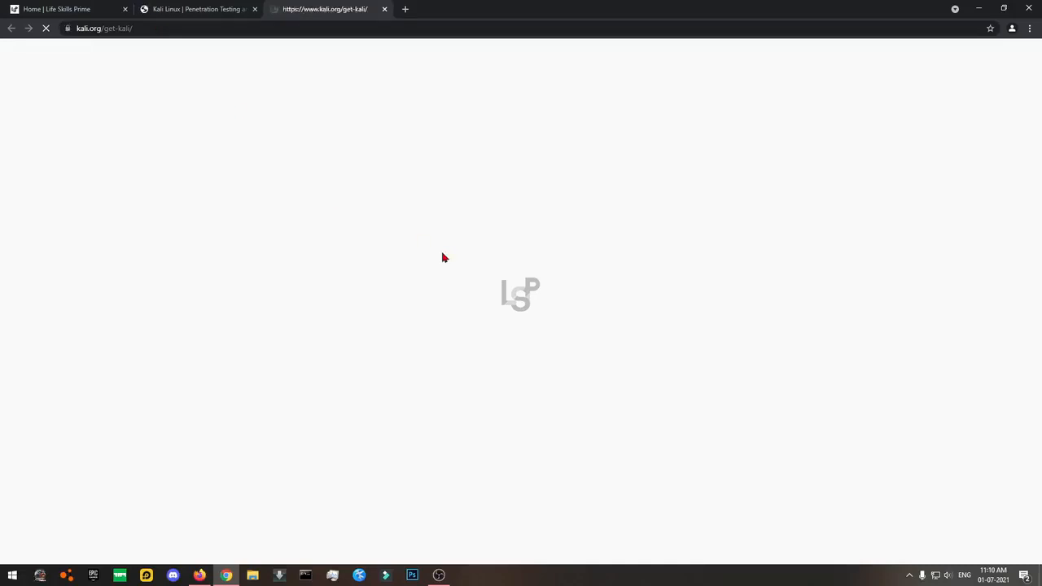
scroll(444, 258, "down", 1)
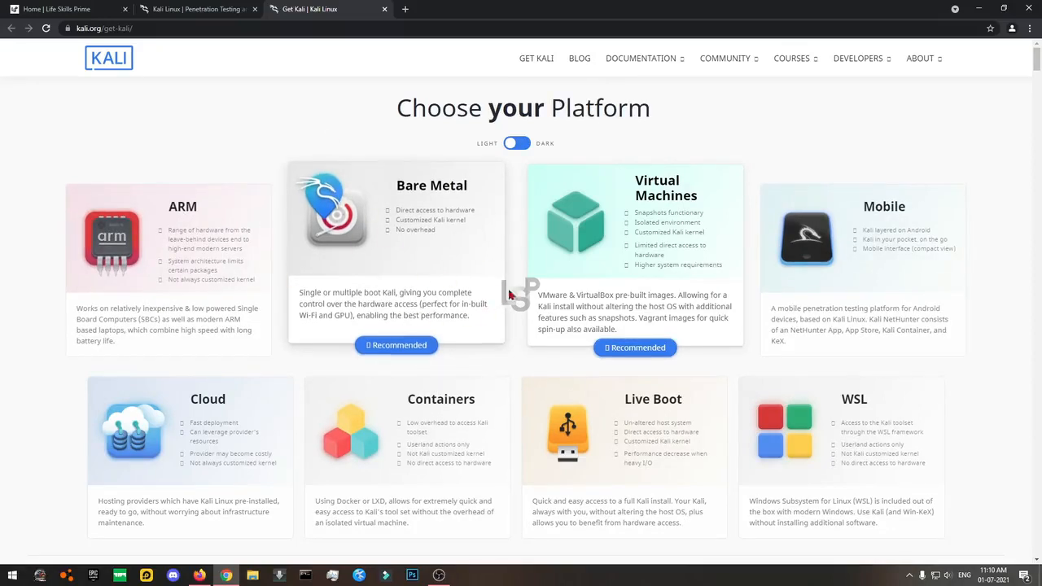
Open the Bare Metal images and get the kali-linux-2021.2 64-bit Installer ISO downloading.
middle_click(389, 221)
scroll(453, 234, "down", 5)
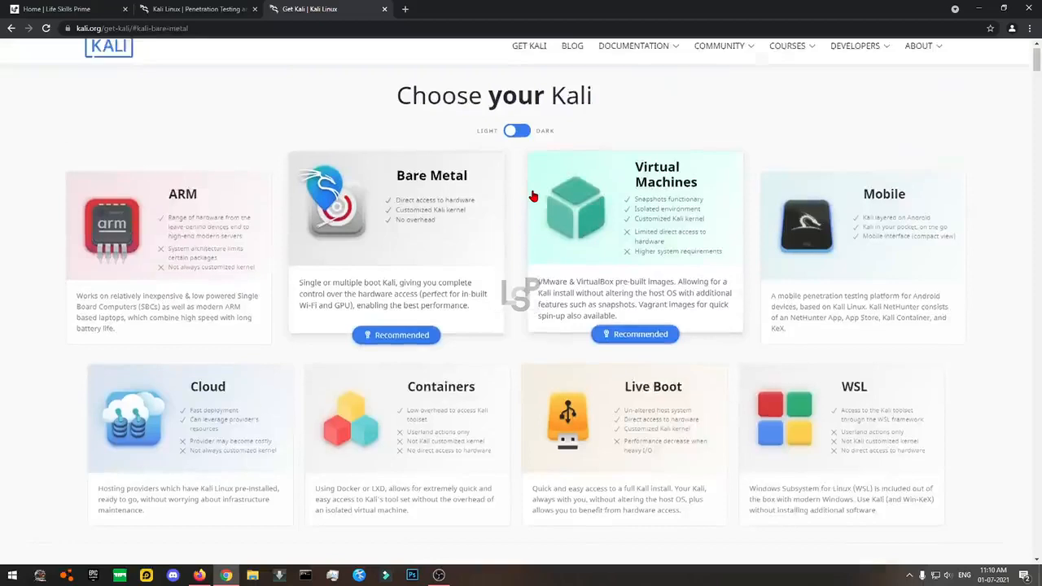
scroll(530, 195, "down", 5)
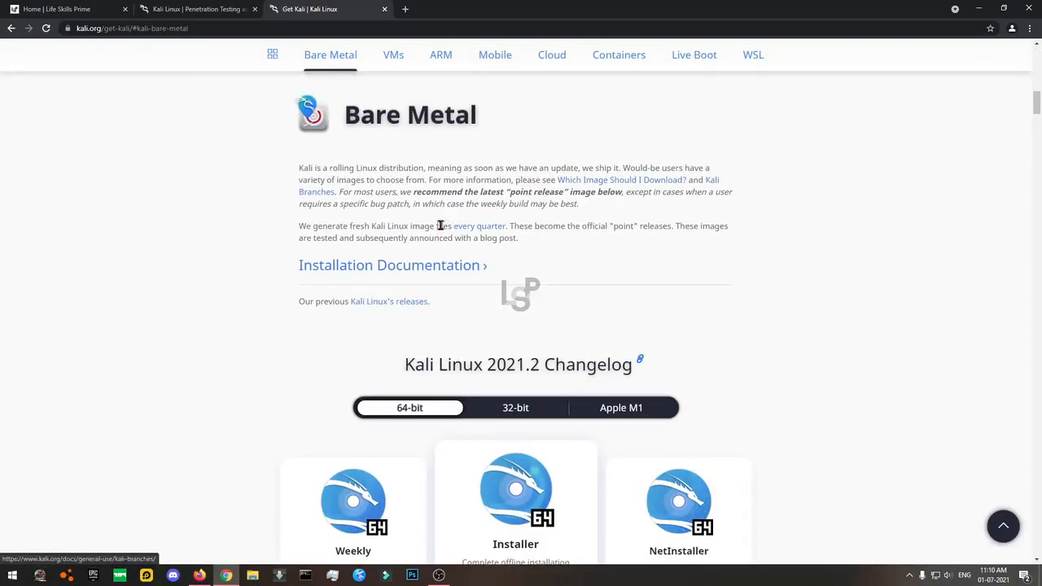
scroll(465, 396, "down", 2)
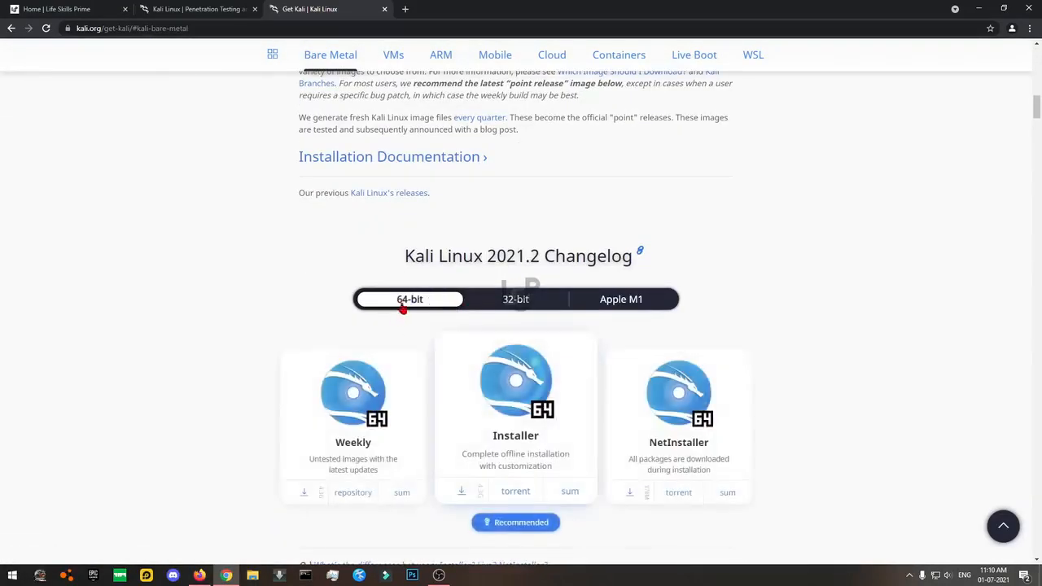
scroll(414, 299, "down", 2)
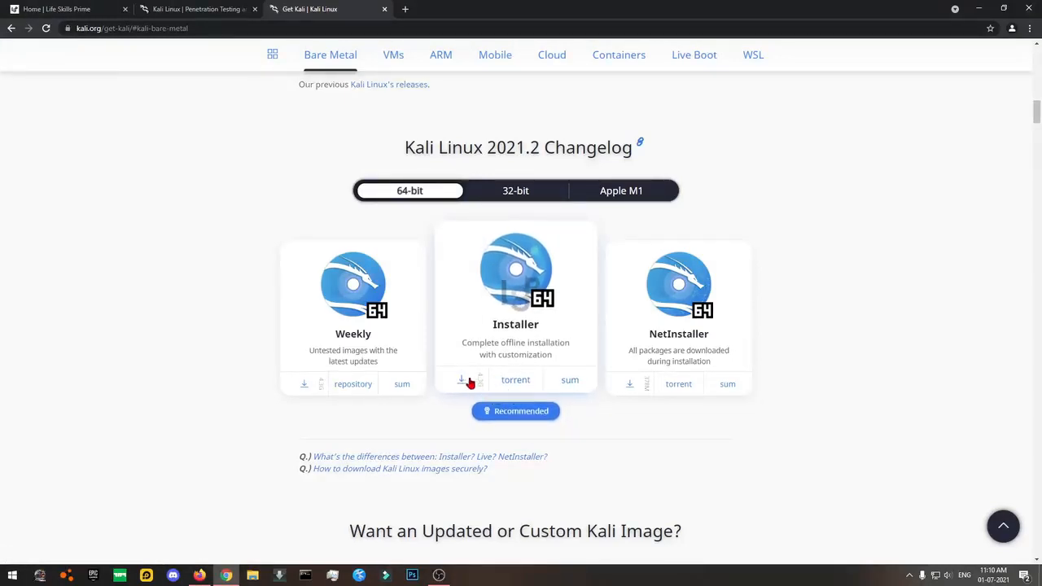
scroll(468, 383, "up", 4, "ctrl")
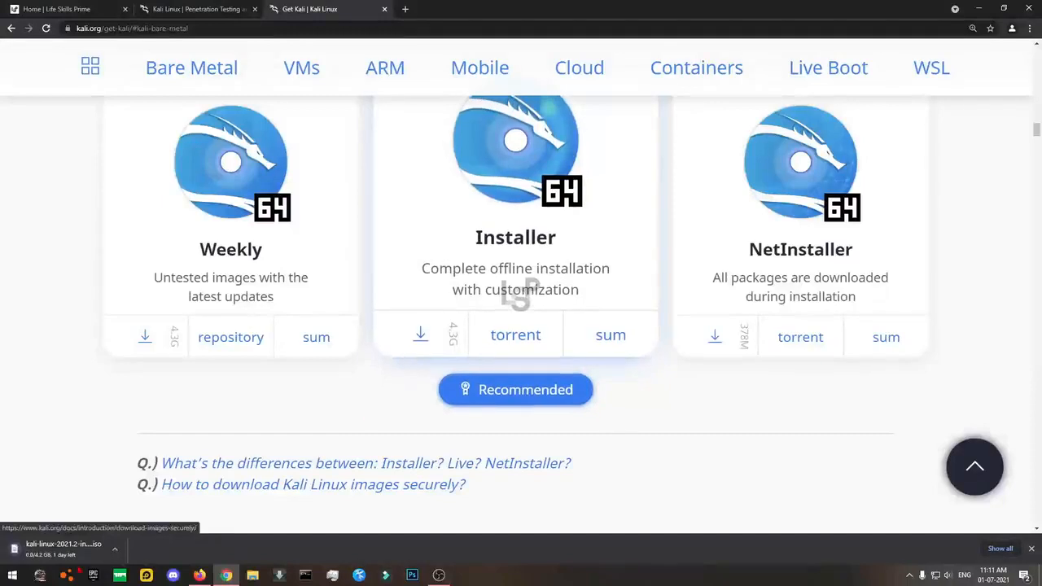
Cancel the Kali ISO from the download shelf and review the 64-bit Bare Metal image list.
left_click(115, 549)
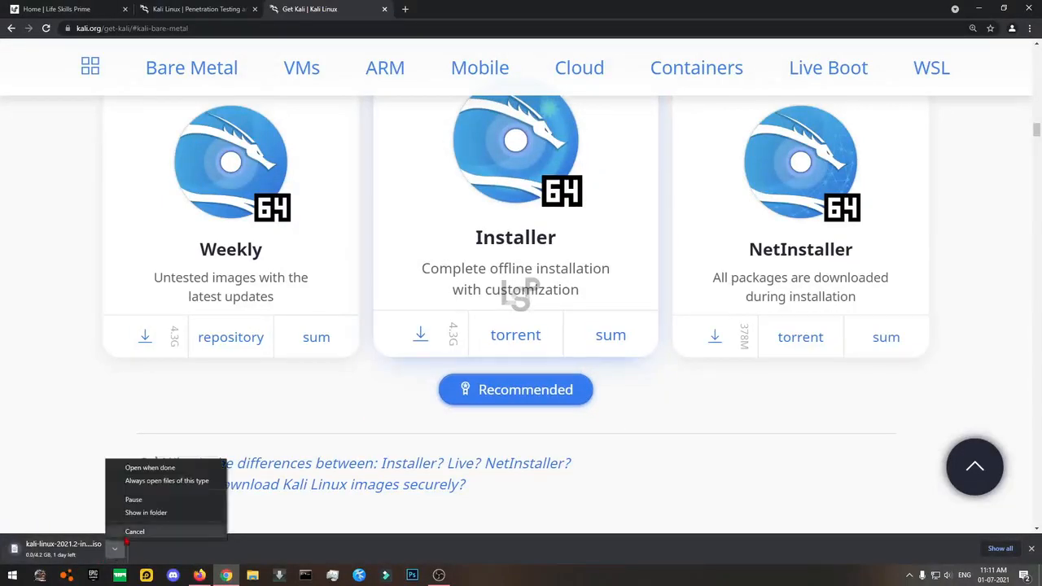
left_click(122, 530)
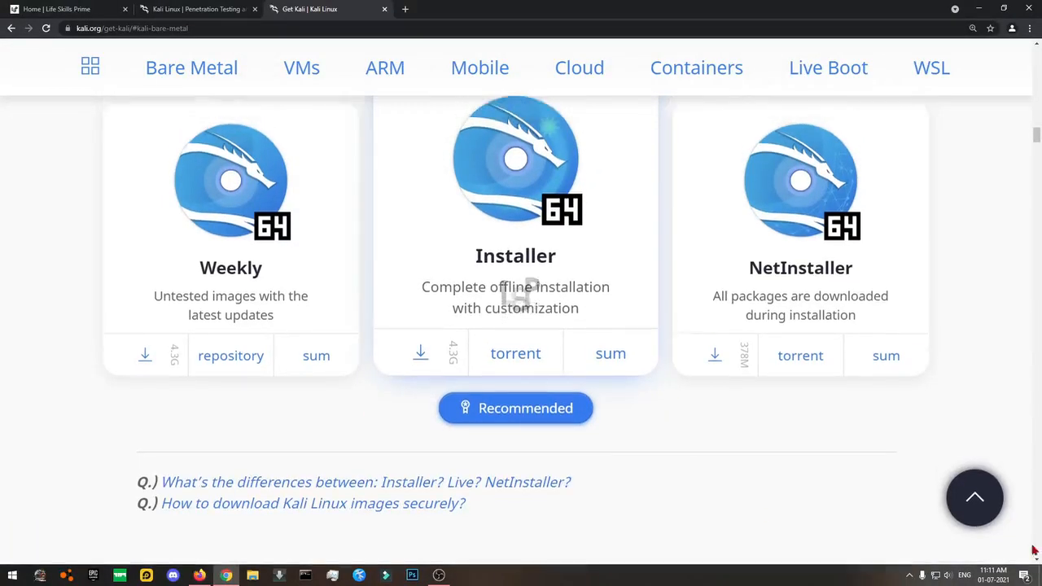
scroll(706, 507, "up", 2)
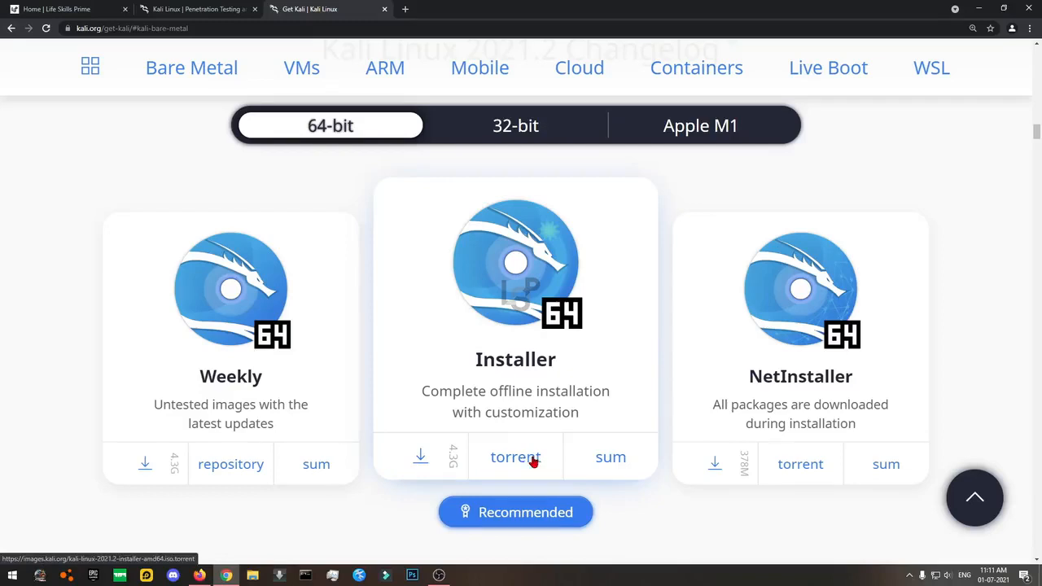
scroll(505, 394, "up", 2)
scroll(502, 399, "down", 1)
scroll(503, 399, "down", 1)
scroll(503, 399, "up", 3)
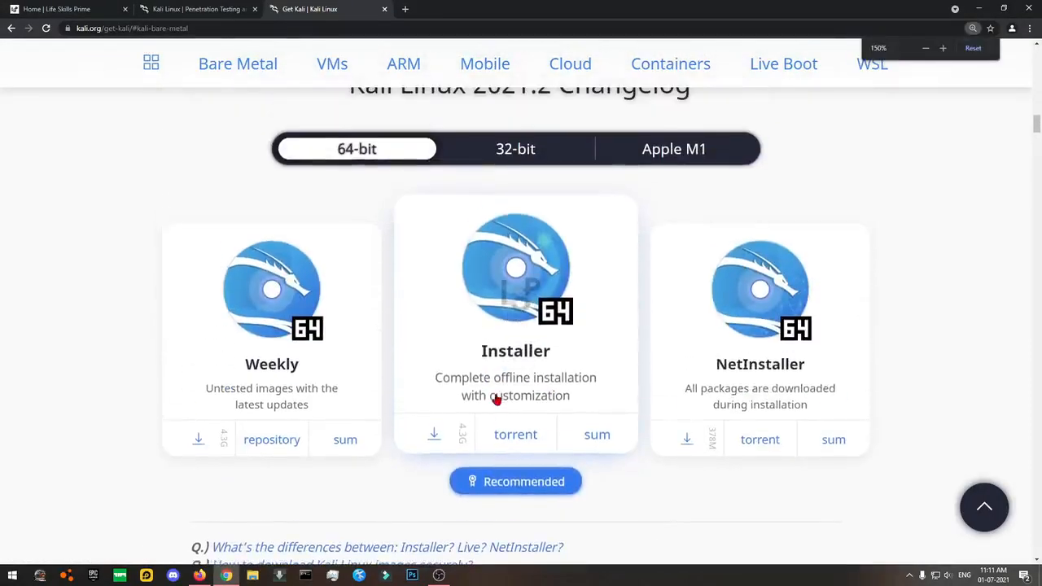
scroll(988, 336, "up", 1)
scroll(987, 336, "down", 1)
left_click_drag(1038, 126, 1039, 126)
scroll(932, 221, "up", 1)
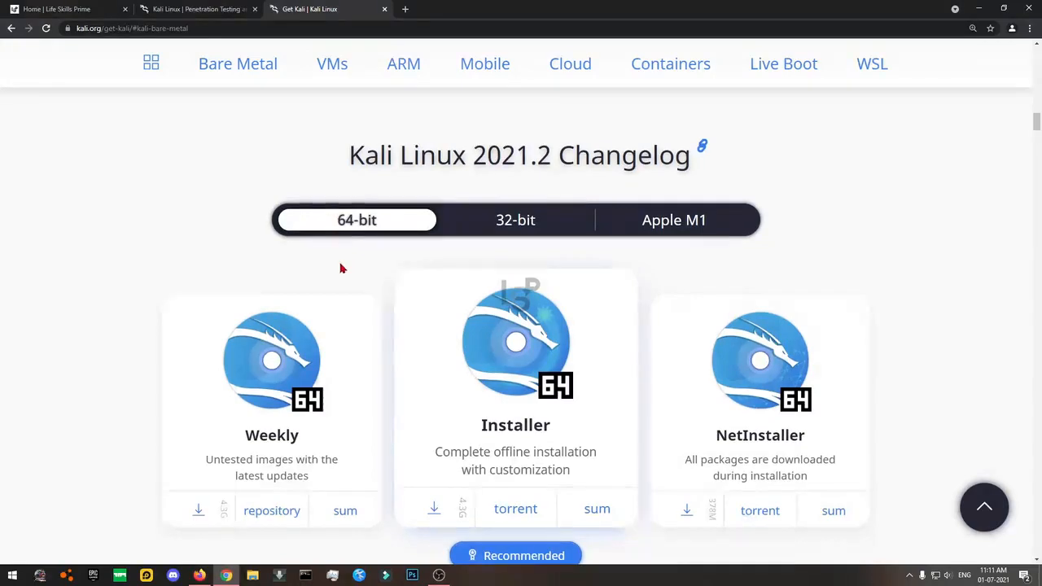
scroll(342, 268, "down", 3)
scroll(342, 269, "up", 3)
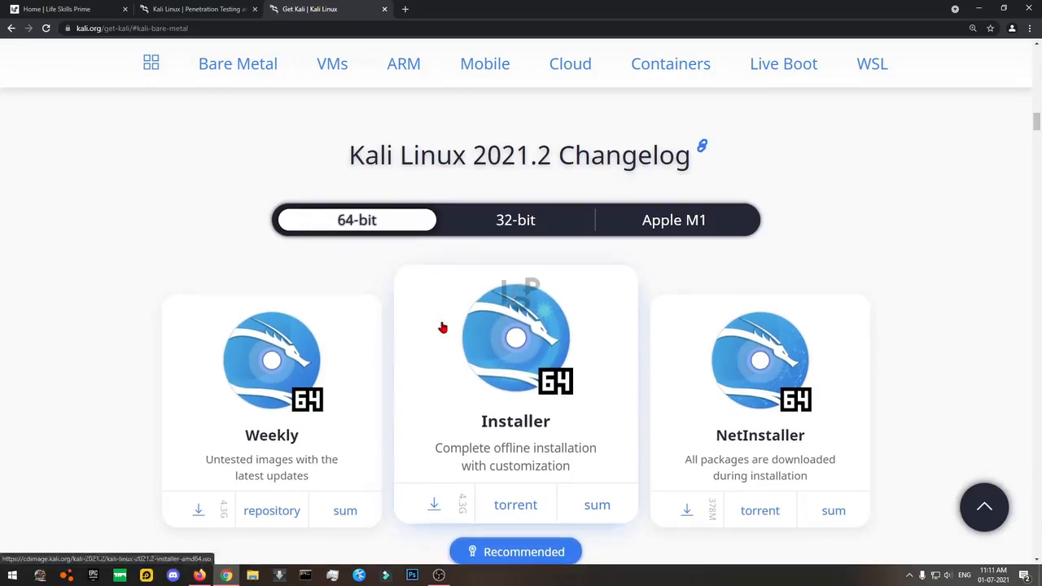
scroll(116, 393, "down", 1)
scroll(114, 391, "down", 3)
scroll(137, 391, "up", 3)
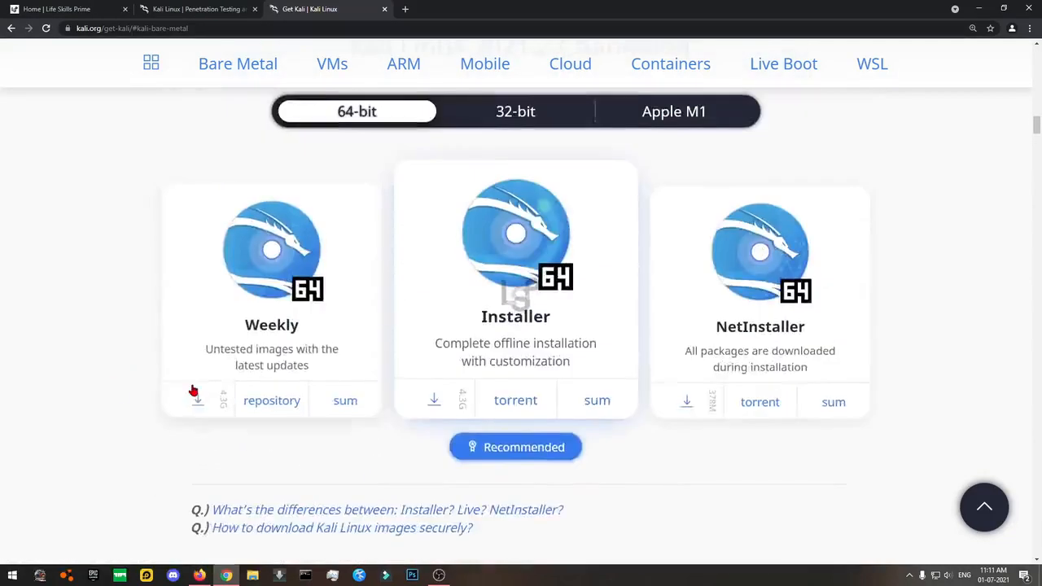
scroll(16, 394, "down", 1)
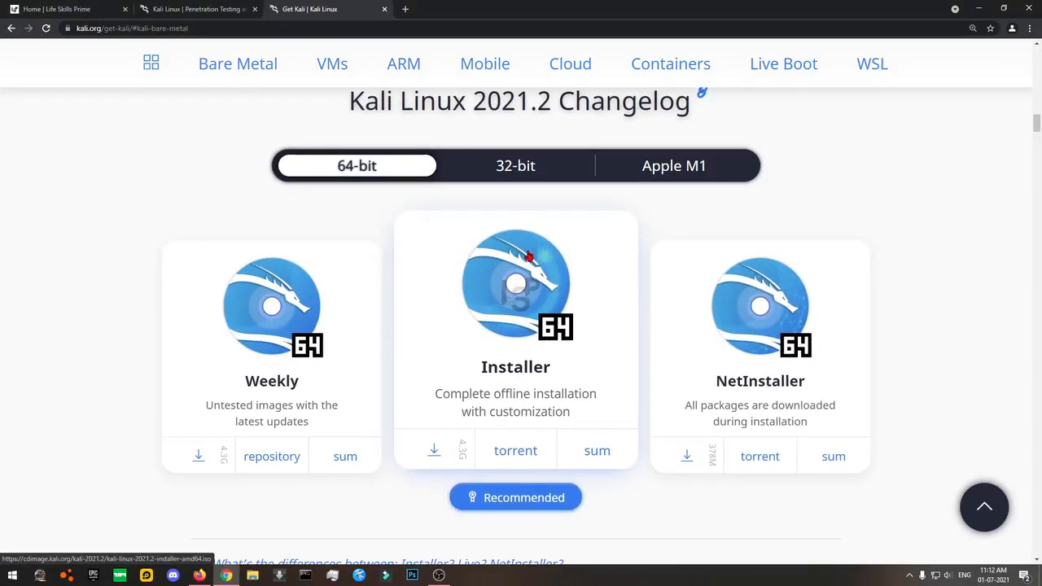
Open a new blank tab next to the Get Kali page.
left_click(405, 9)
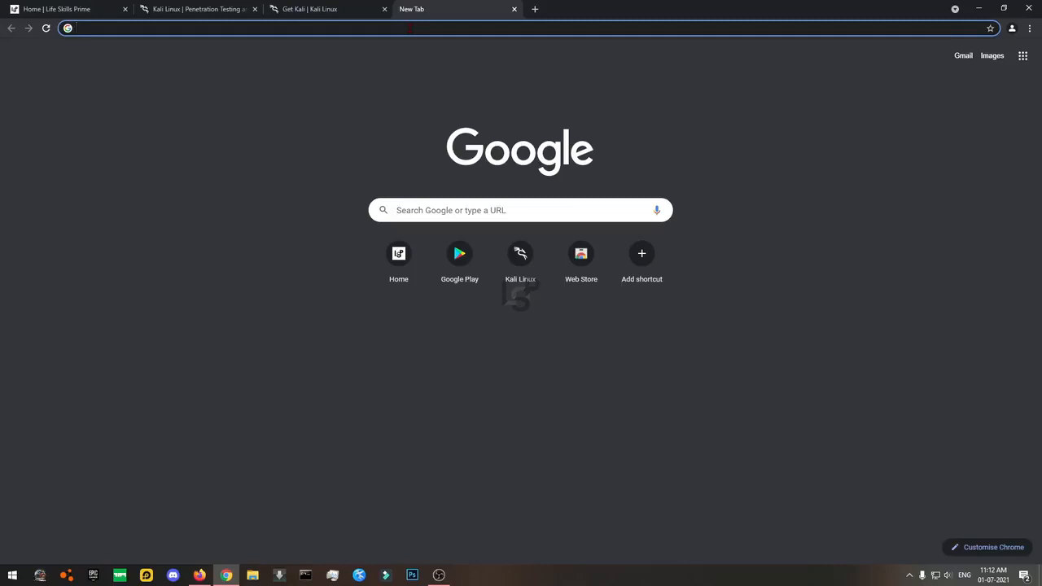
Search for virtualbox and go to the official VirtualBox download page.
type("virtualbox")
key("Return")
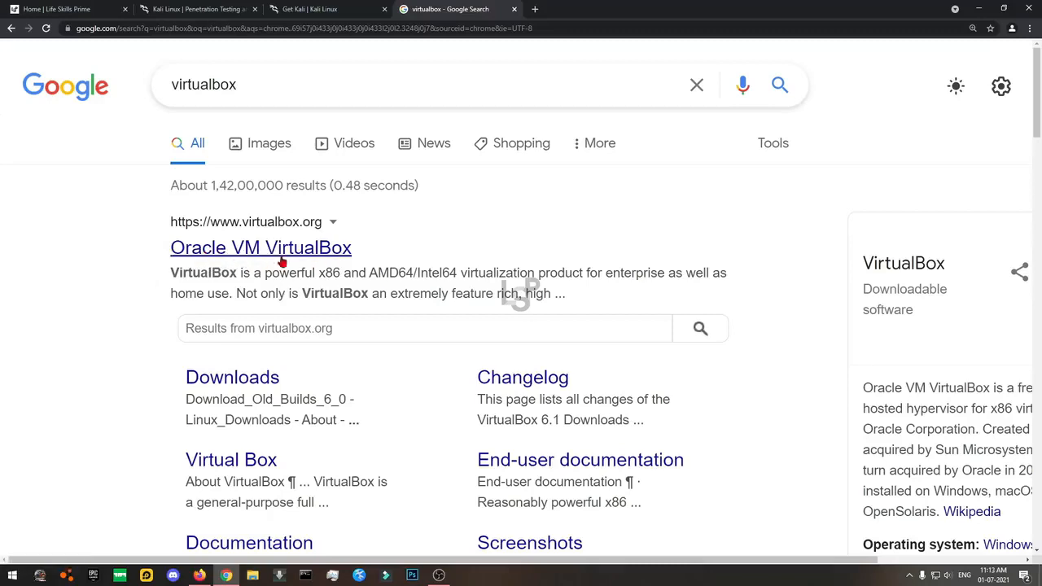
left_click(275, 256)
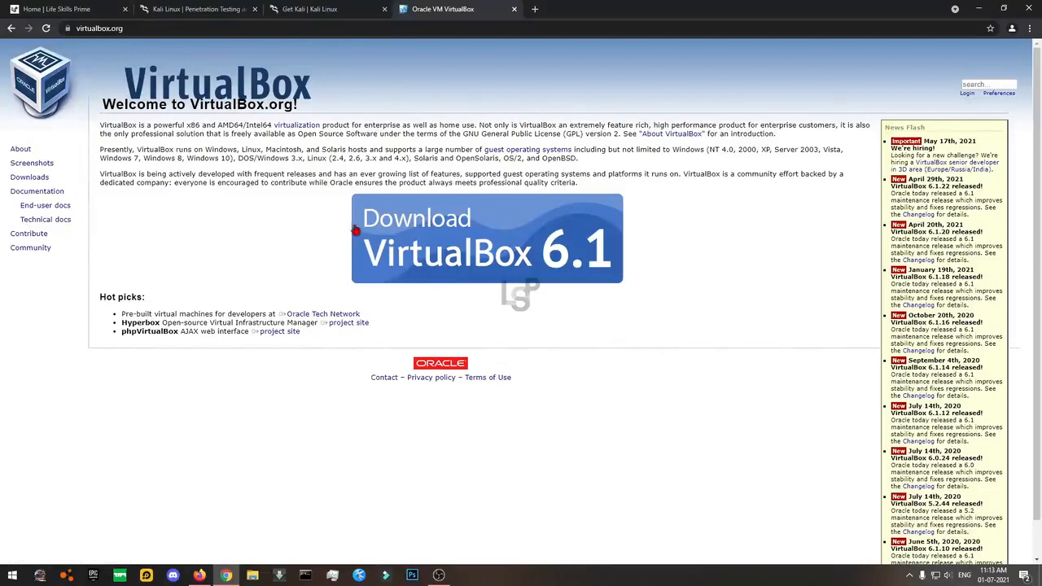
left_click(490, 259)
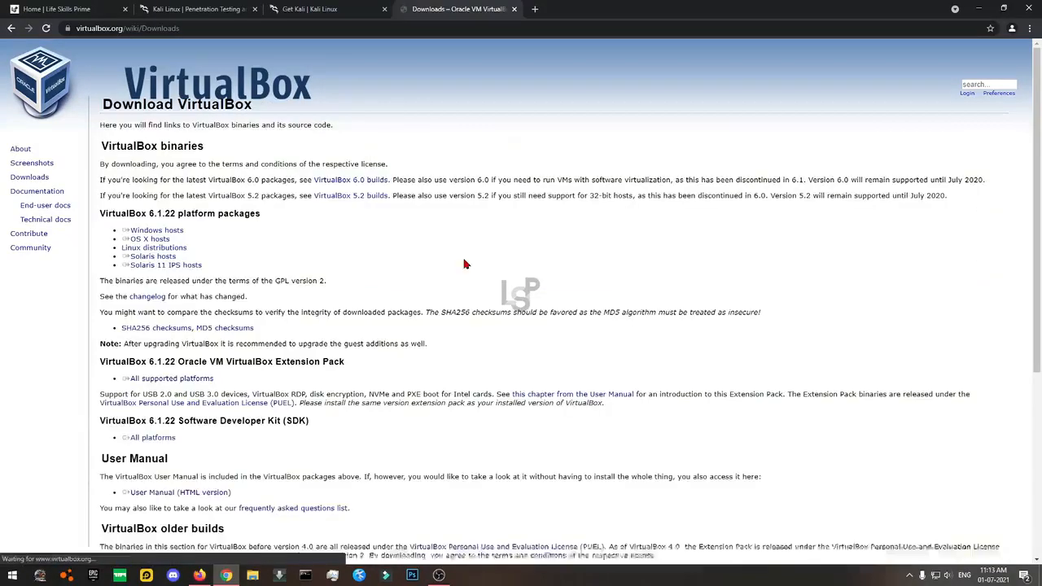
Download the VirtualBox 6.1.22 'Windows hosts' installer and view Chrome's Downloads page.
mouse_move(188, 247)
left_mouse_down()
mouse_move(122, 248)
mouse_move(130, 232)
mouse_move(144, 272)
mouse_move(151, 228)
mouse_move(163, 268)
mouse_move(163, 232)
mouse_move(171, 259)
left_mouse_up()
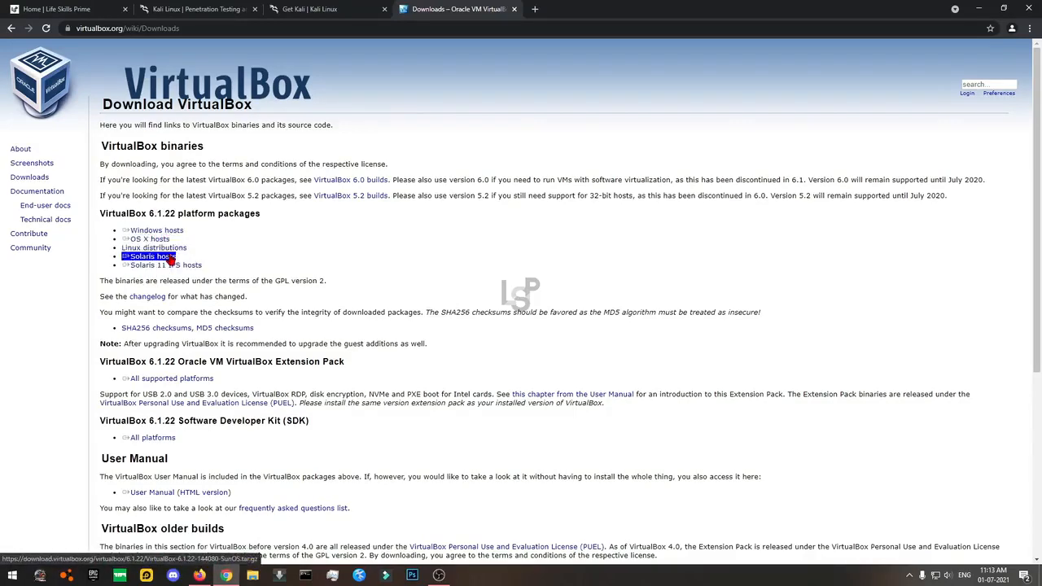
scroll(171, 259, "up", 5)
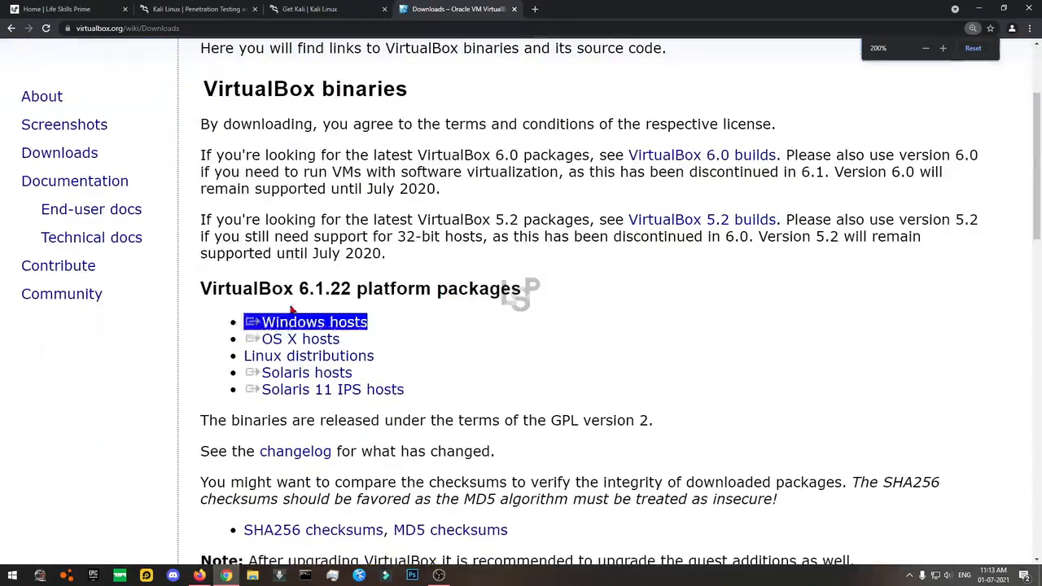
left_click_drag(292, 307, 275, 326)
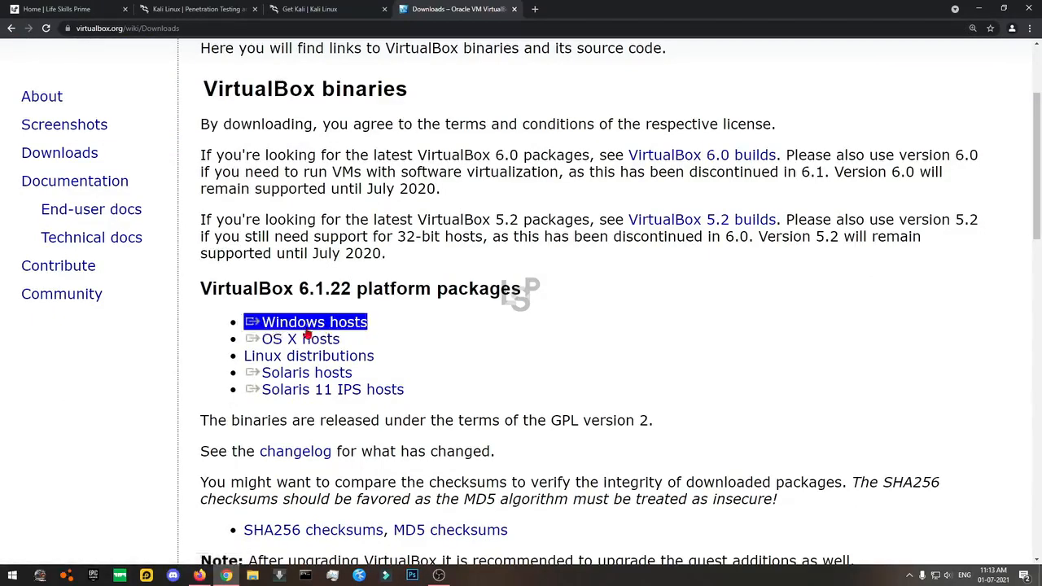
left_click(313, 323)
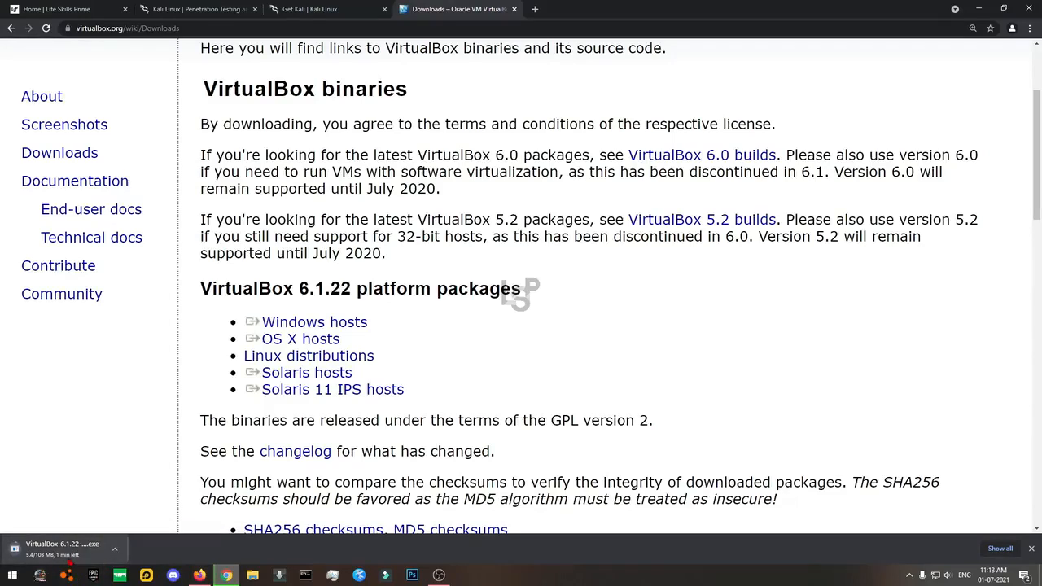
key("ctrl+j")
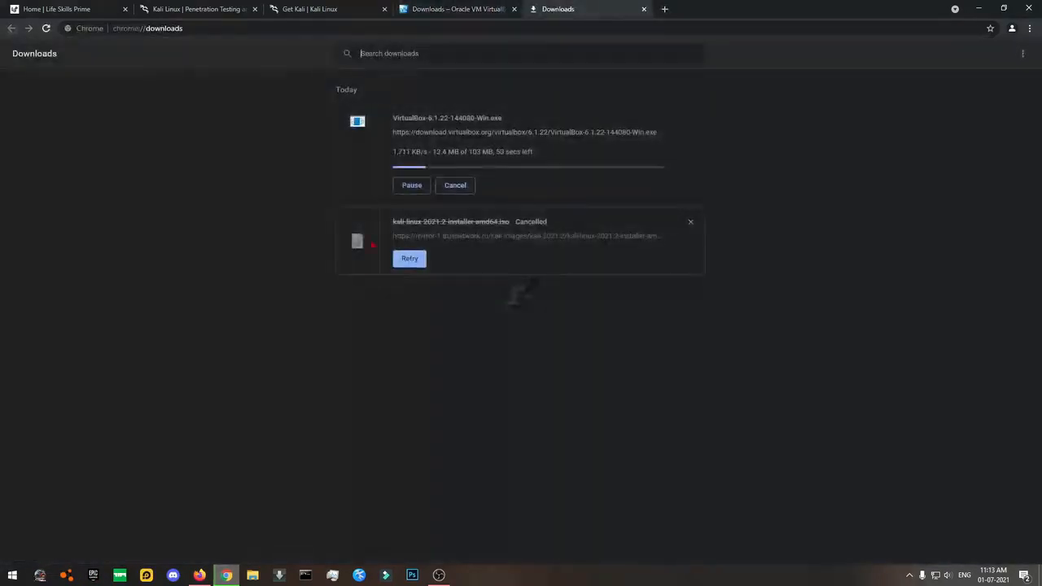
Zoom in the Downloads page while VirtualBox-6.1.22-144080-Win.exe downloads.
key("ctrl+plus")
key("ctrl+plus")
key("ctrl+plus")
key("ctrl+plus")
key("ctrl+plus")
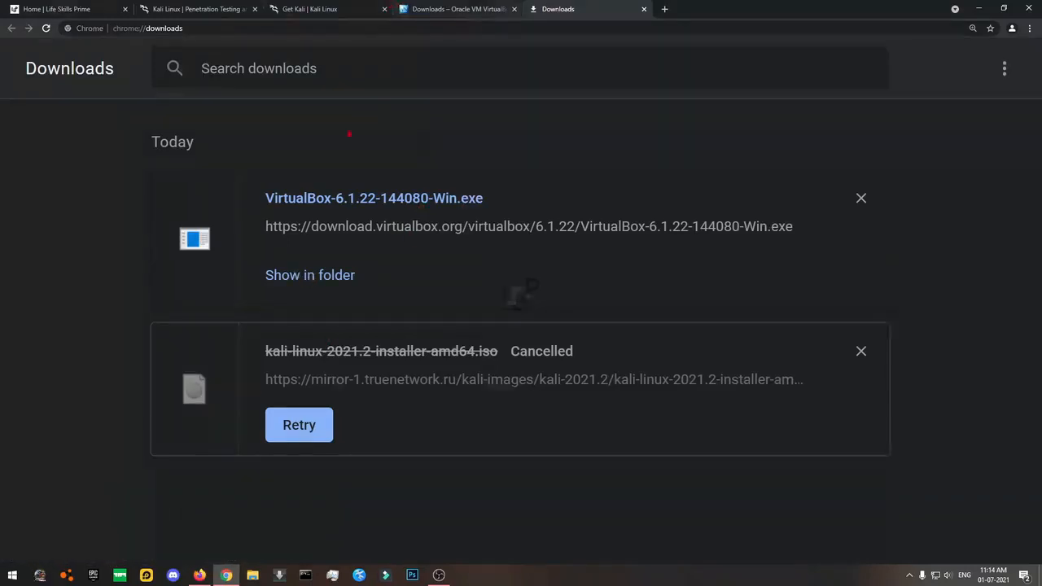
Launch the downloaded VirtualBox installer from its folder.
left_click(272, 276)
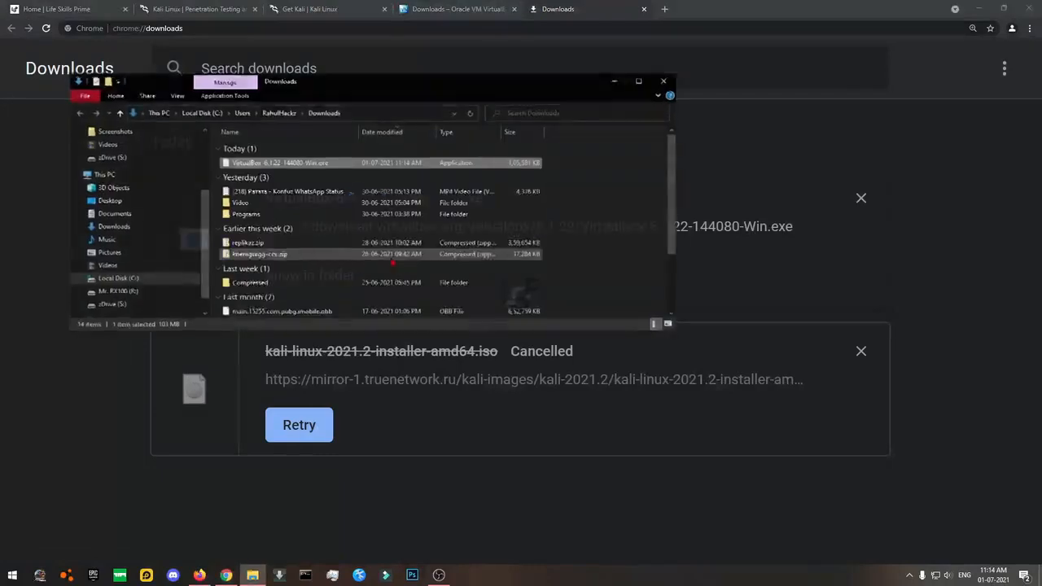
double_click(293, 166)
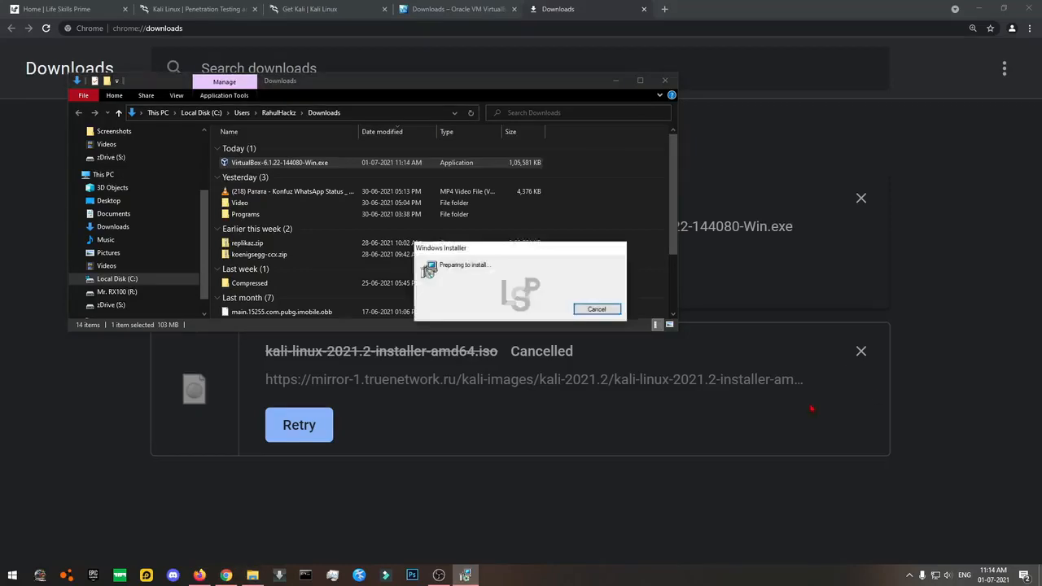
left_click(664, 81)
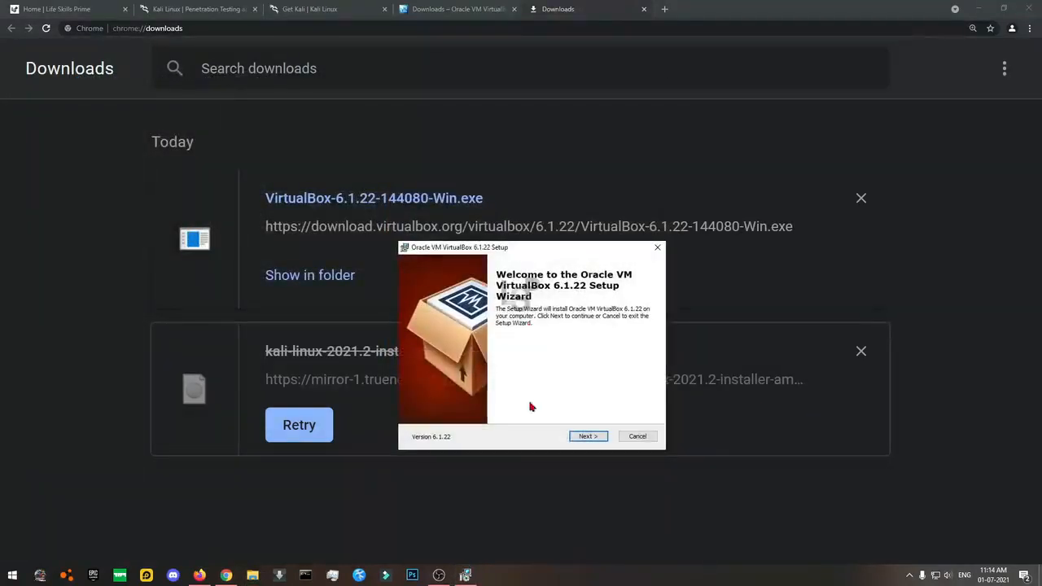
Install VirtualBox 6.1.22 with default features and the USB driver, then show VirtualBox Manager.
left_click(590, 437)
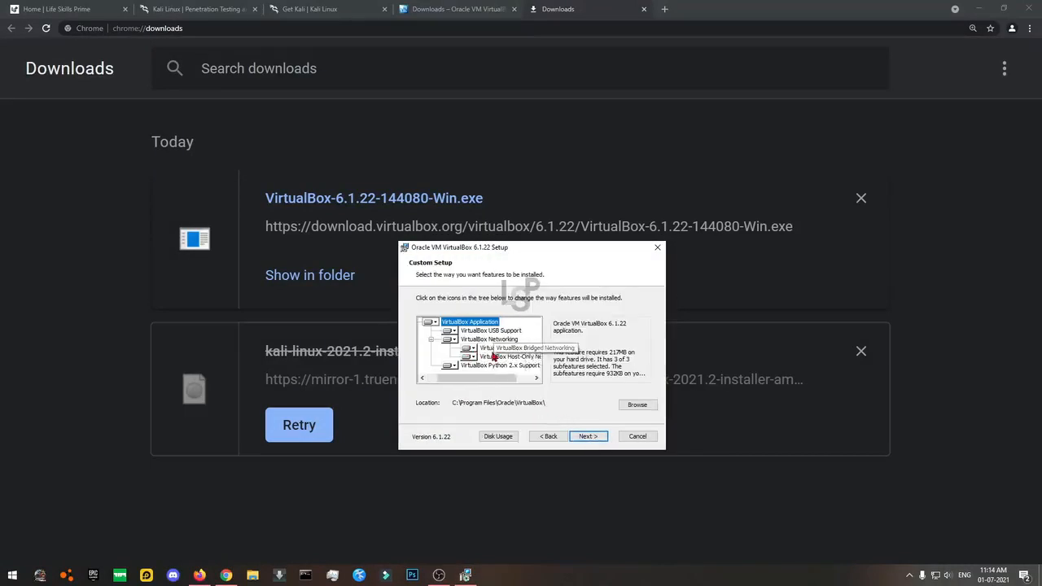
left_click(589, 437)
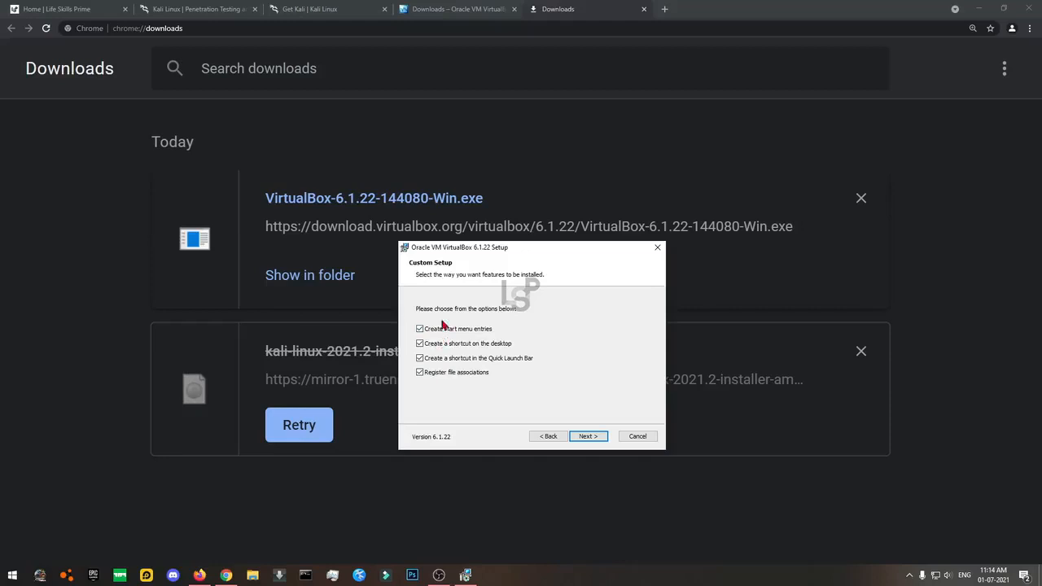
left_click(588, 437)
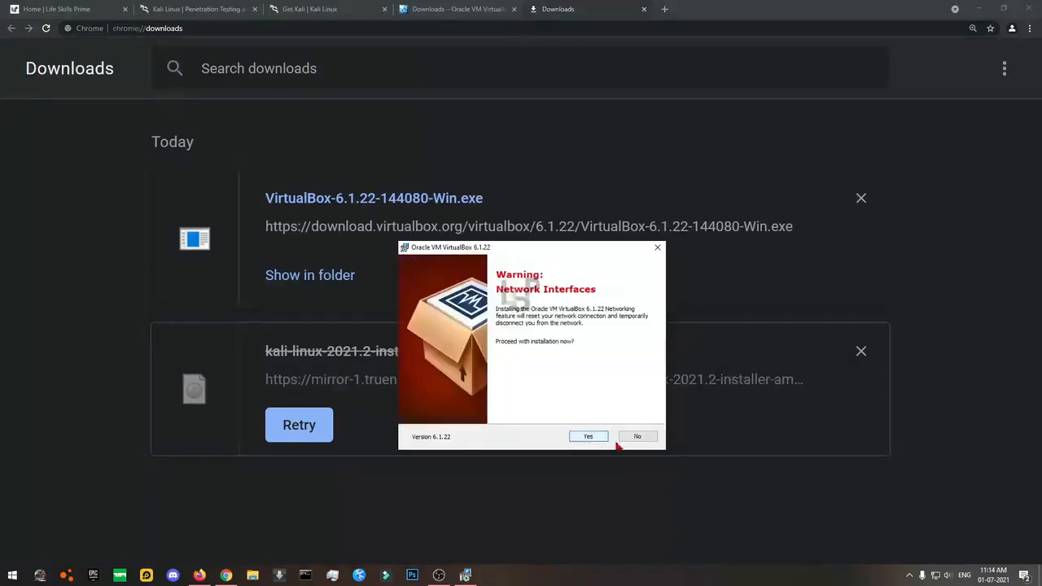
left_click(581, 439)
left_click(579, 439)
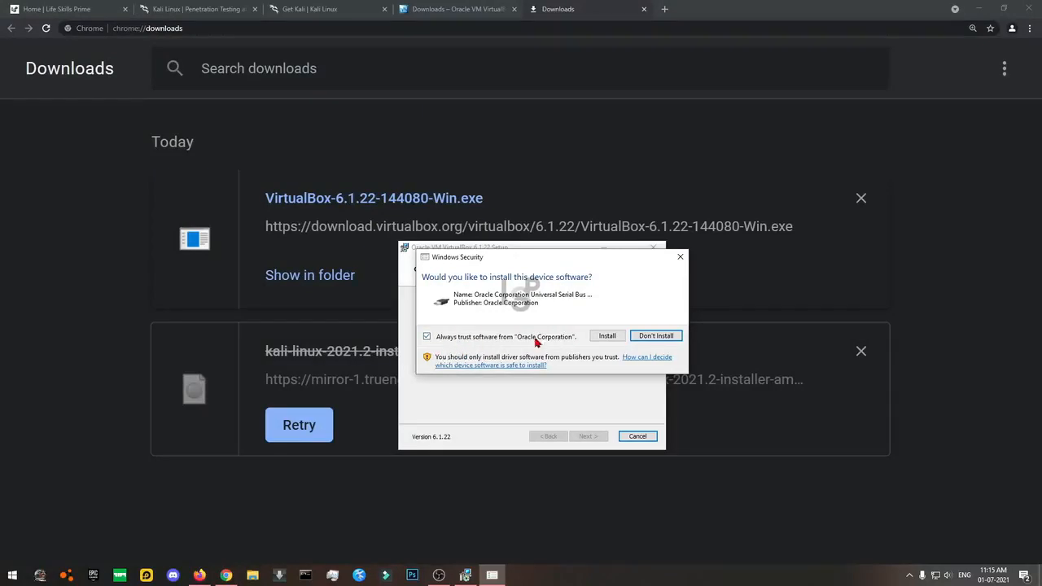
left_click(606, 336)
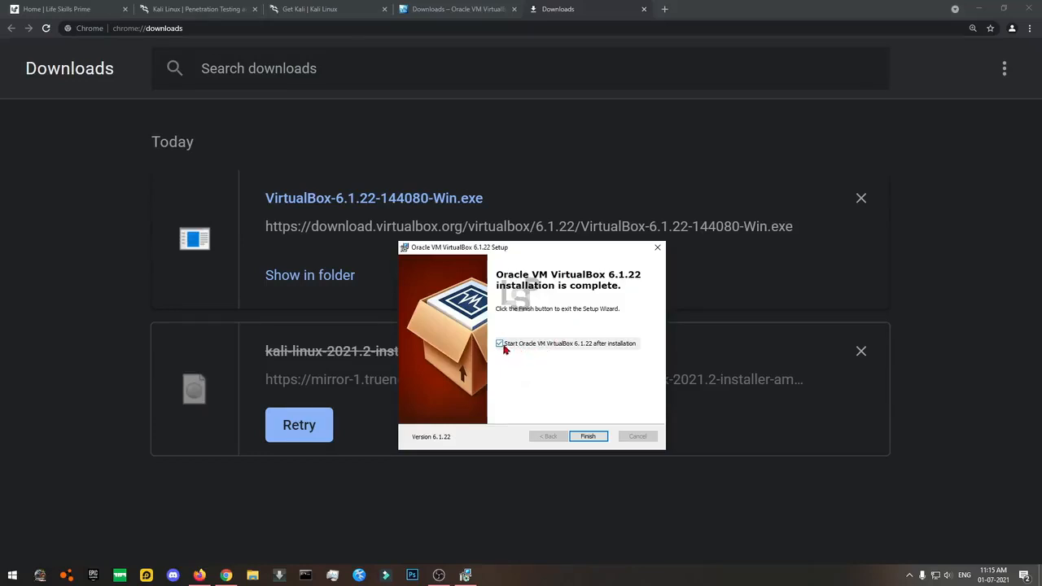
left_click(591, 437)
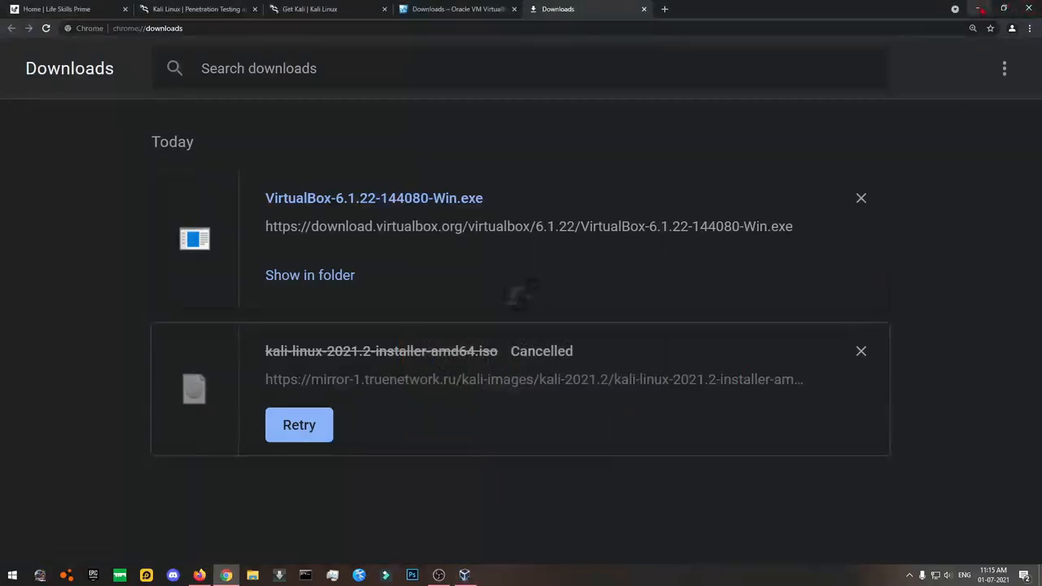
left_click(980, 9)
left_click_drag(414, 158, 422, 174)
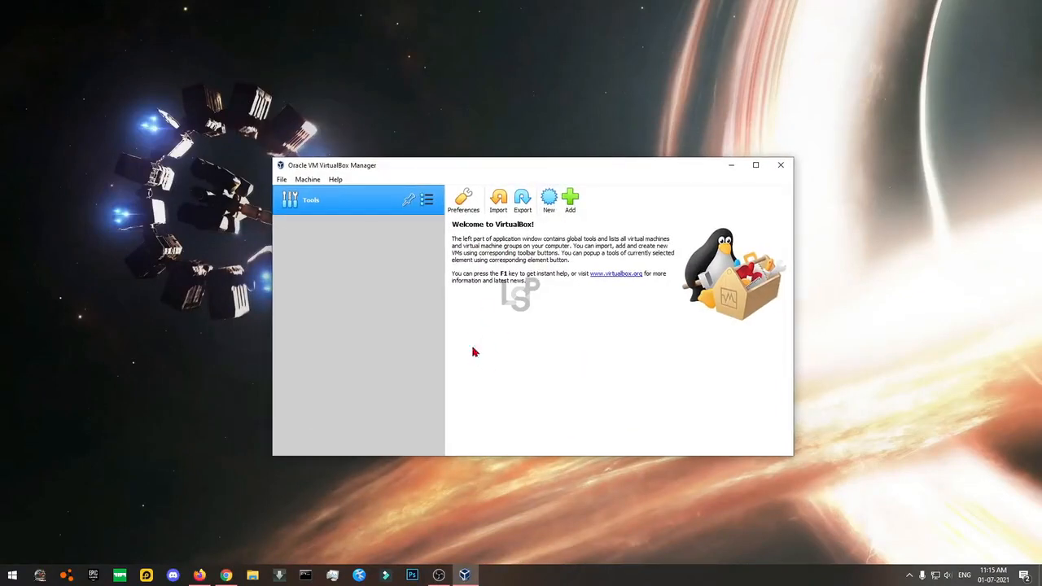
Start a new machine named KaliLinux and set its machine folder to zDrive (S:).
left_click(550, 207)
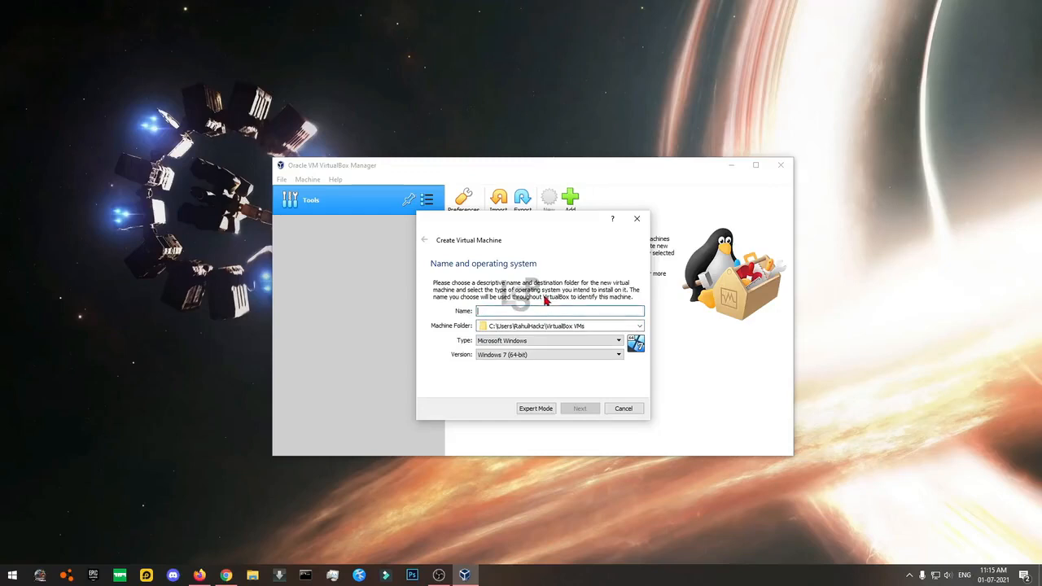
type("KaliLinux")
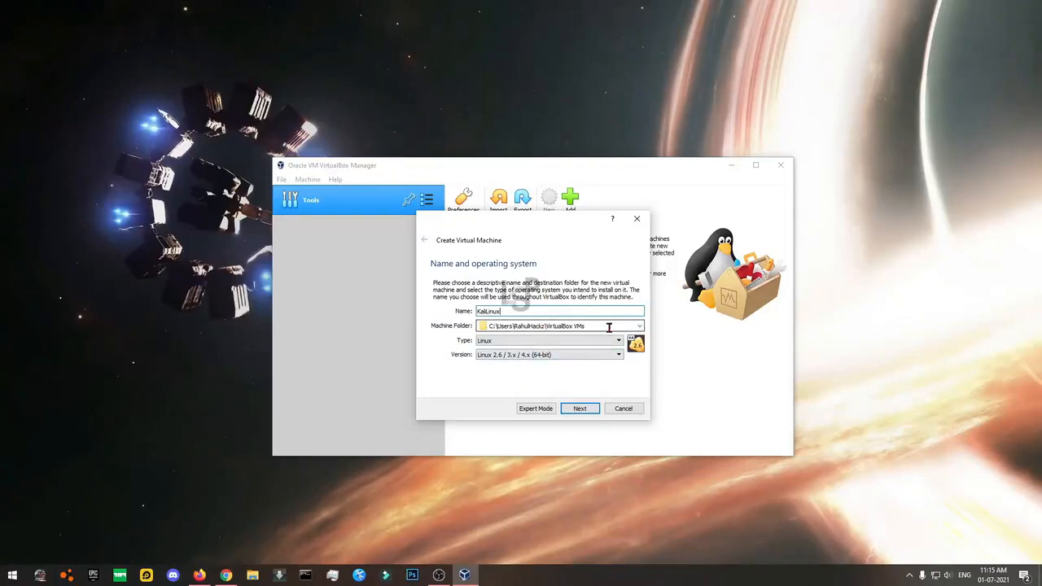
left_click(639, 328)
left_click(598, 346)
scroll(460, 350, "down", 3)
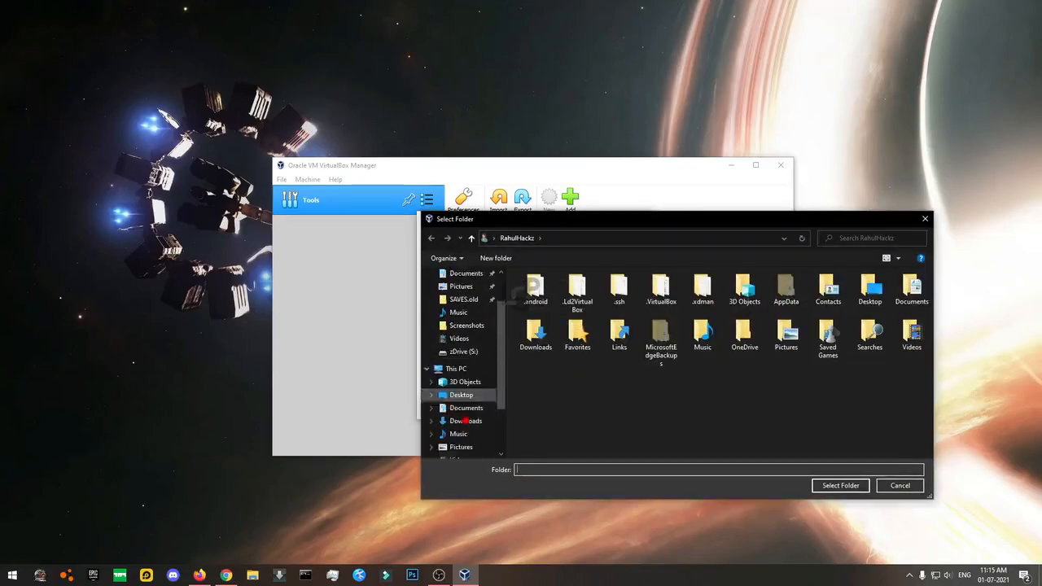
left_click(464, 422)
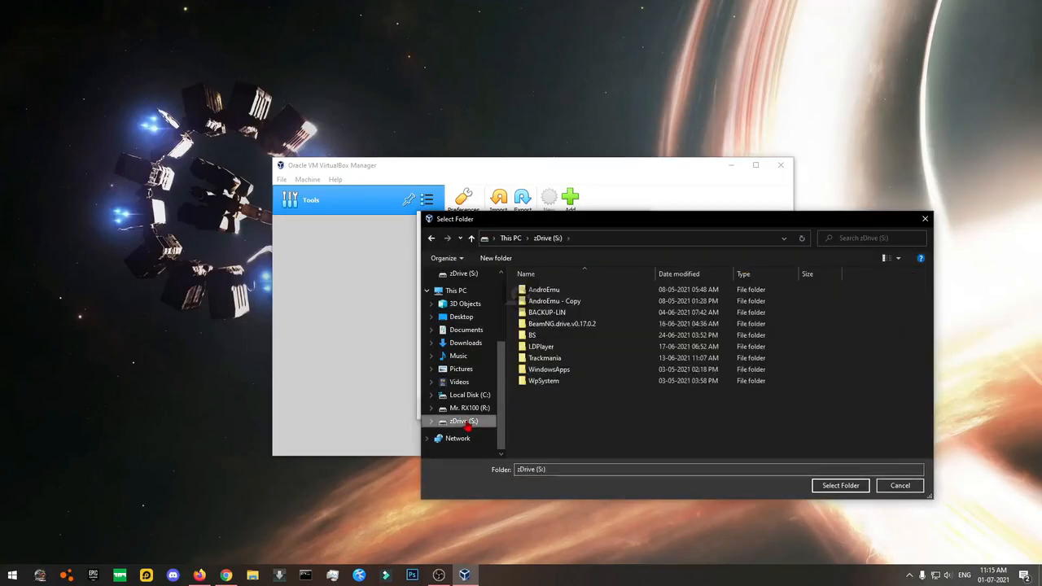
left_click(839, 485)
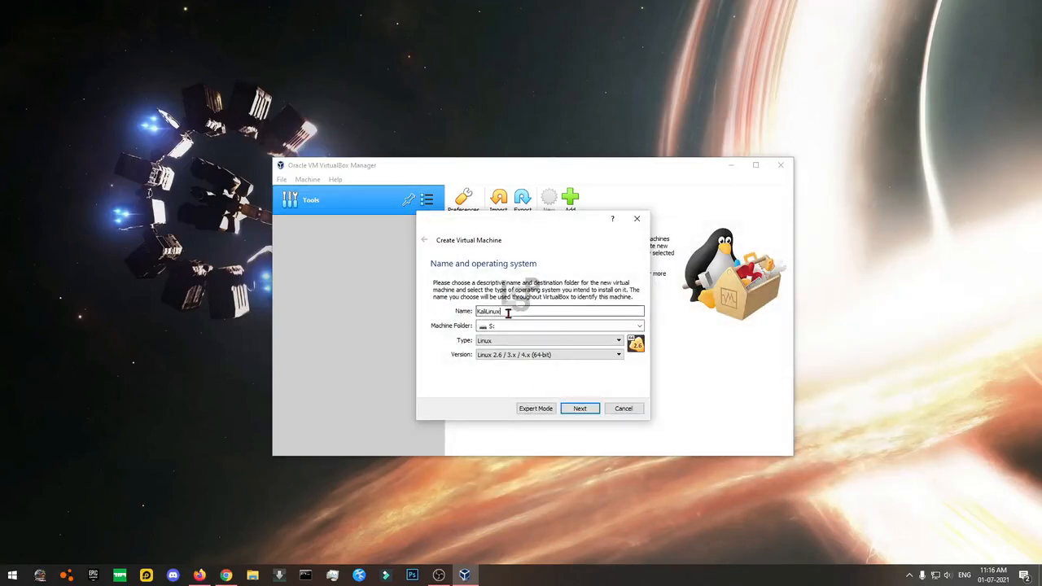
Create a Kali-VM folder on S: and use it as the machine folder.
left_click(639, 326)
left_click(500, 346)
right_click(585, 428)
mouse_move(610, 407)
left_click(729, 406)
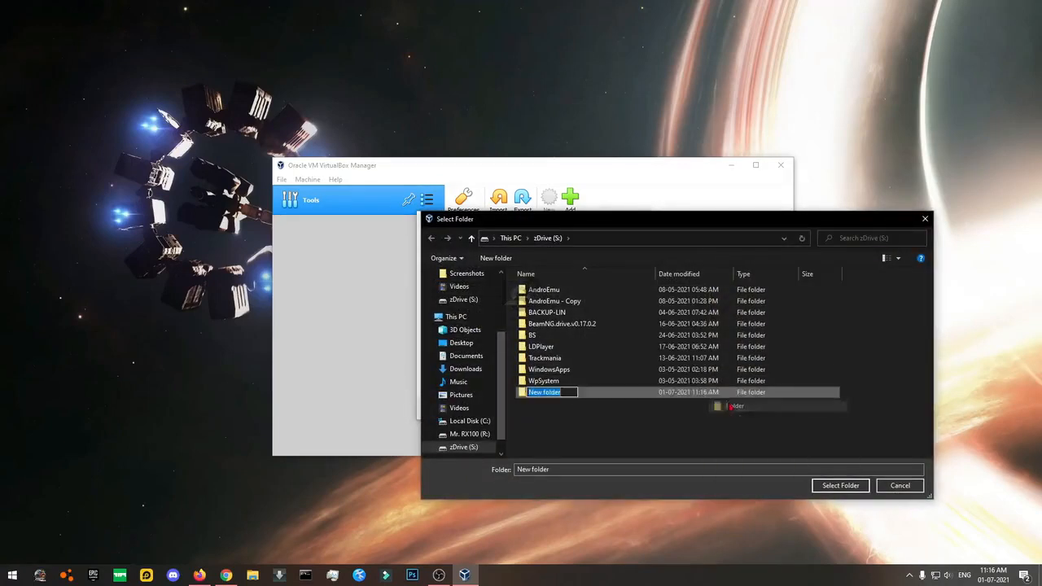
type("Kali-")
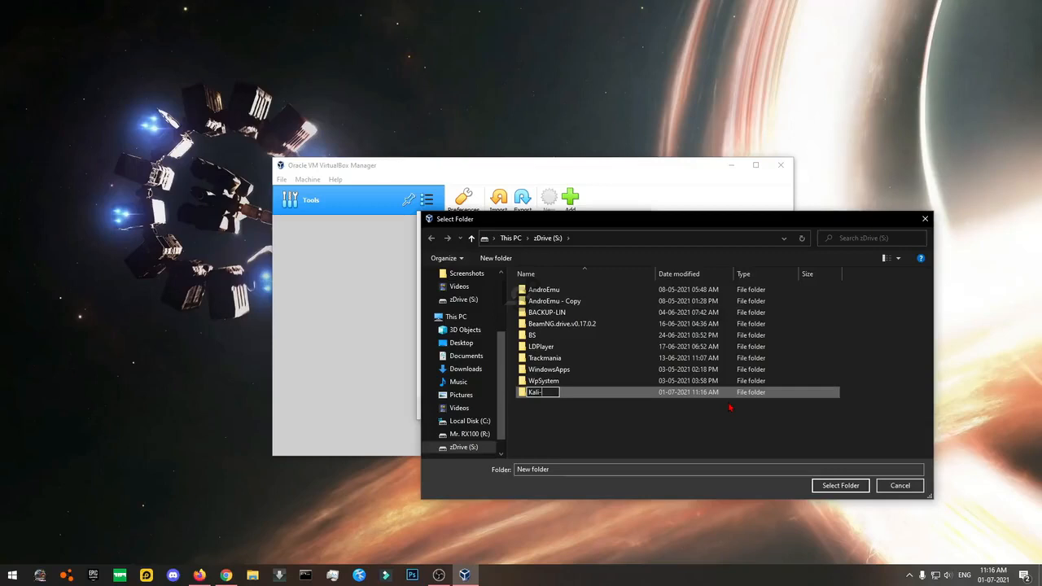
type("VM")
key("Return")
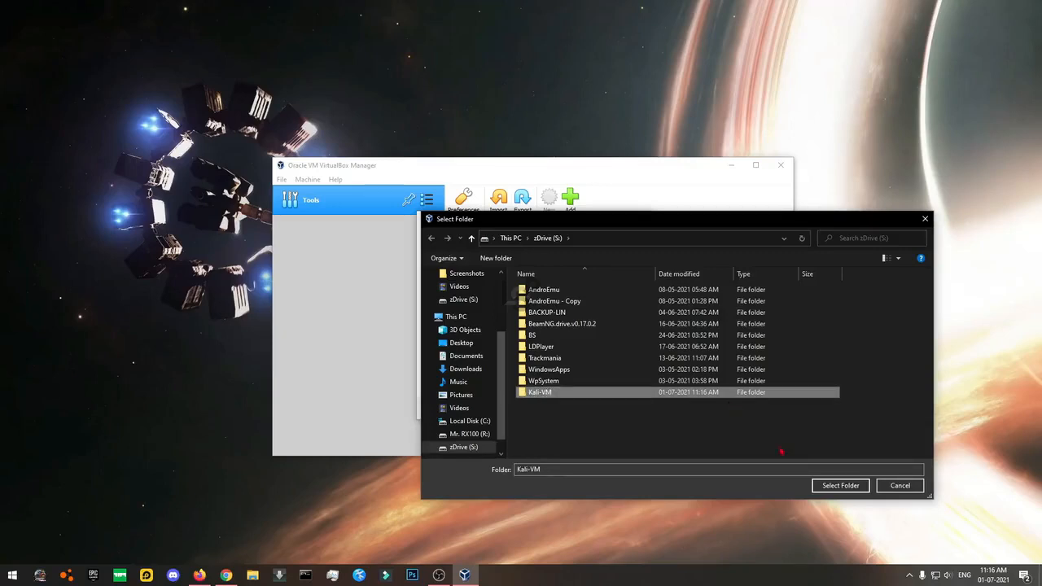
left_click(839, 486)
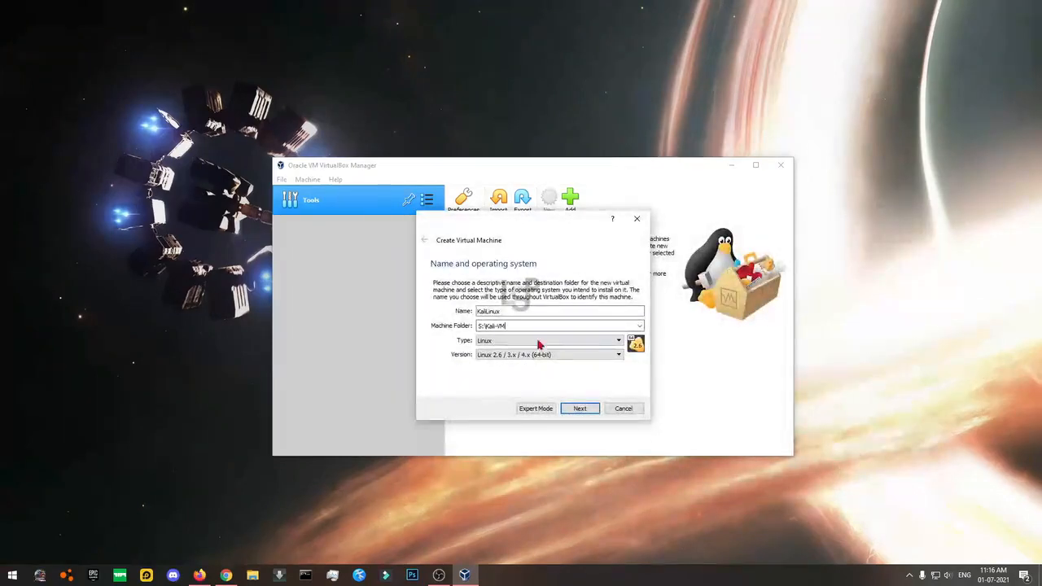
left_click(580, 408)
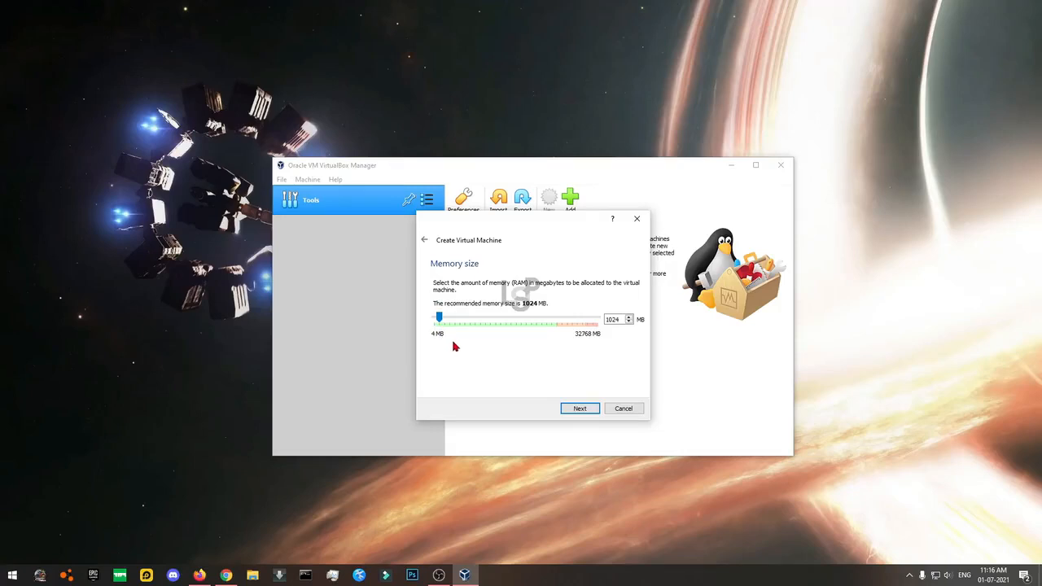
Raise memory to 8192 MB and choose to create a new virtual hard disk now.
left_click_drag(440, 318, 477, 329)
left_click(579, 409)
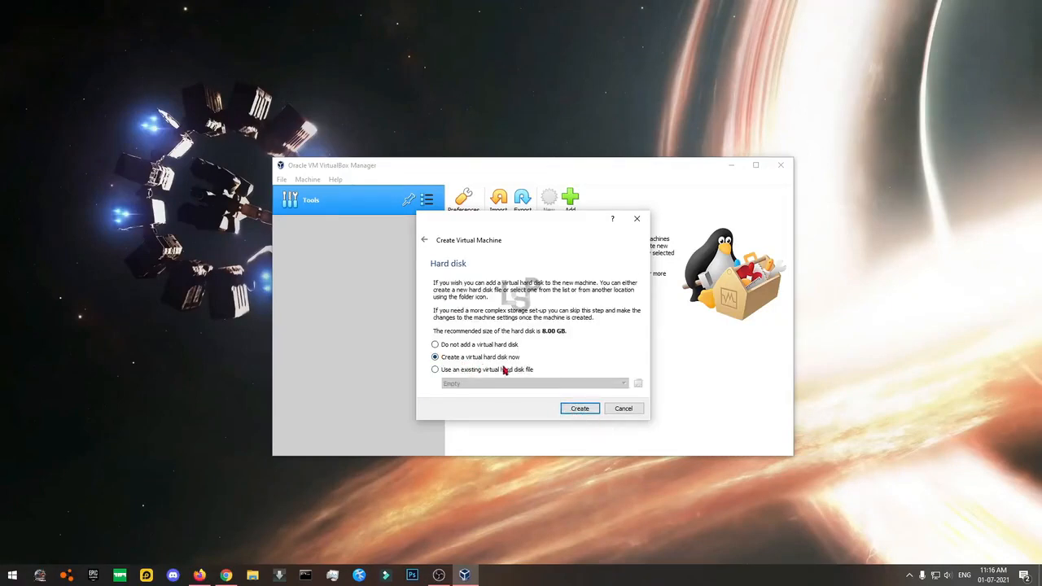
left_click(580, 409)
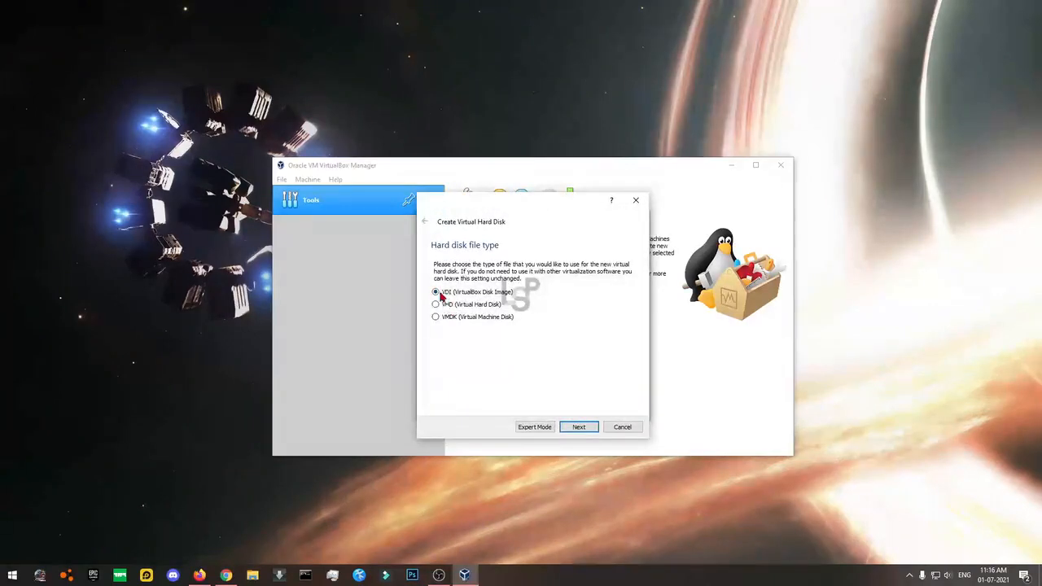
Create a dynamically allocated VDI disk, KaliLinux.vdi, sized 31.03 GB.
left_click(578, 427)
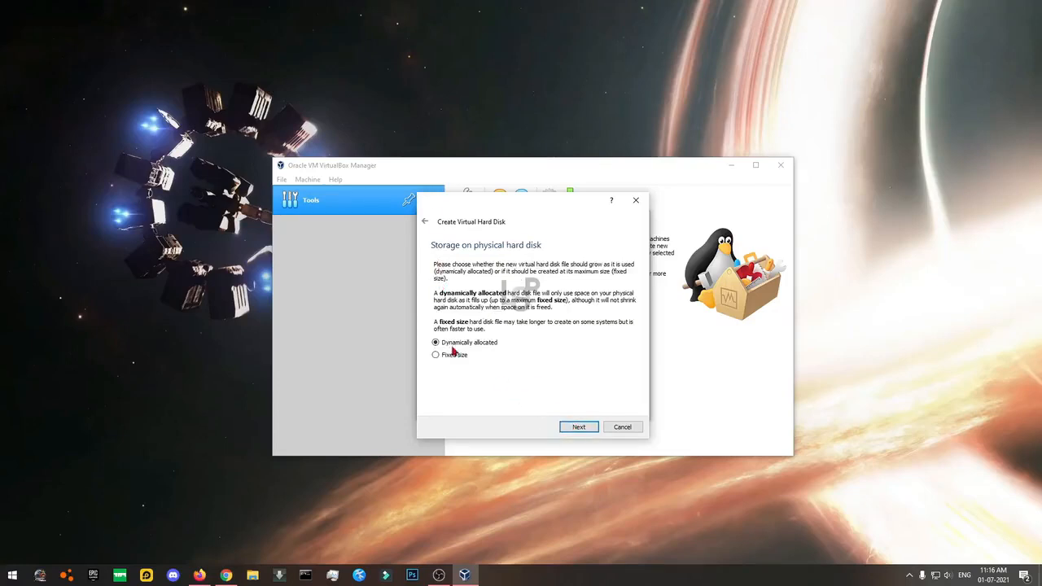
left_click(570, 431)
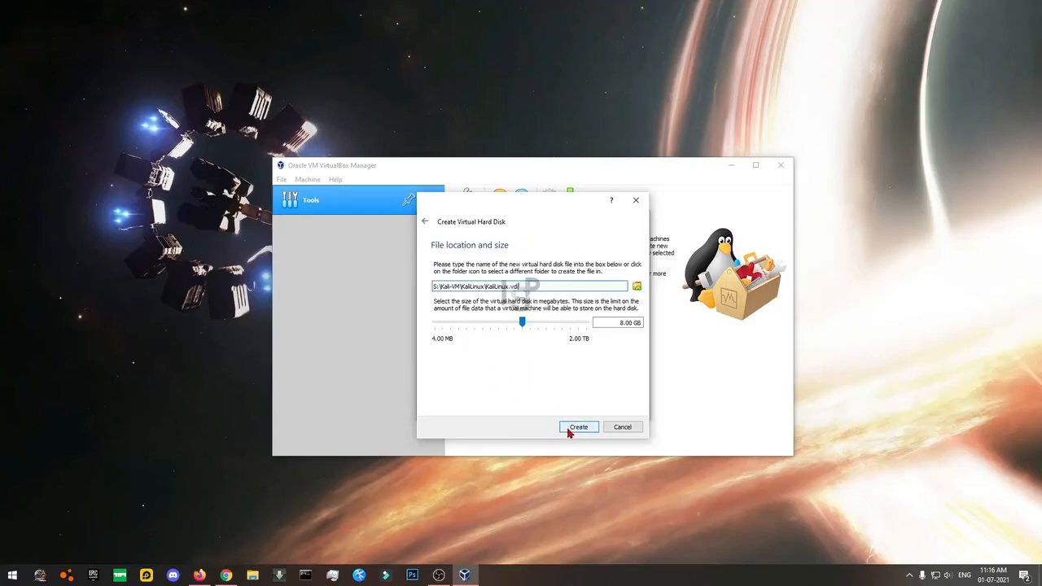
left_click_drag(530, 284, 410, 286)
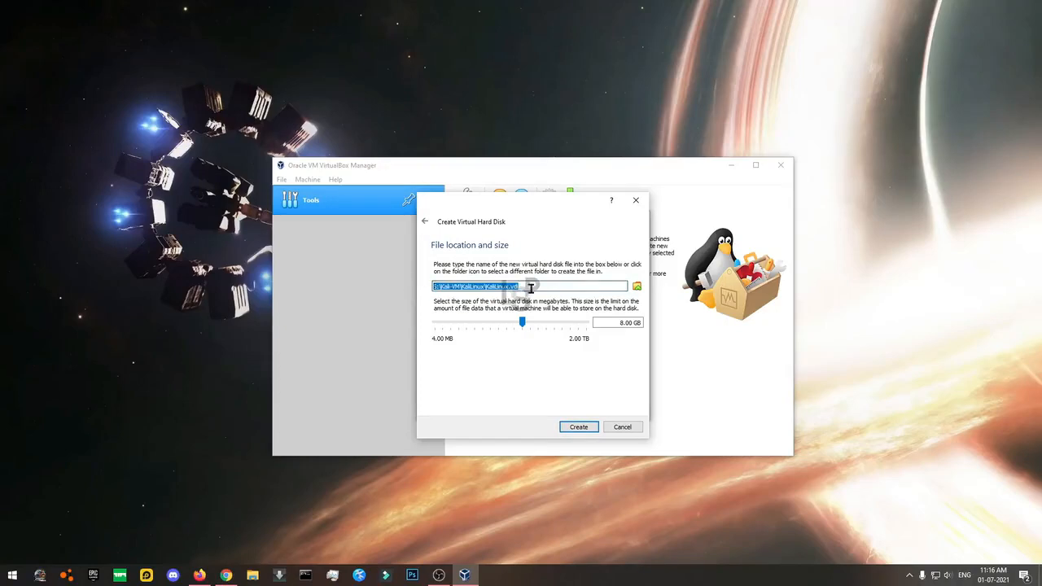
left_click(567, 288)
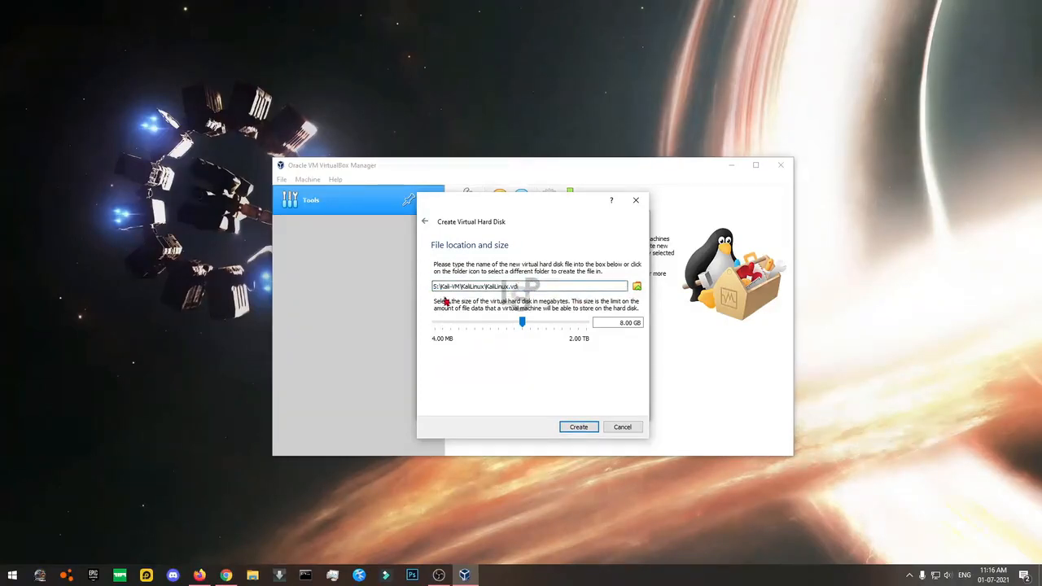
mouse_move(496, 208)
left_mouse_down()
mouse_move(526, 234)
mouse_move(489, 226)
left_mouse_up()
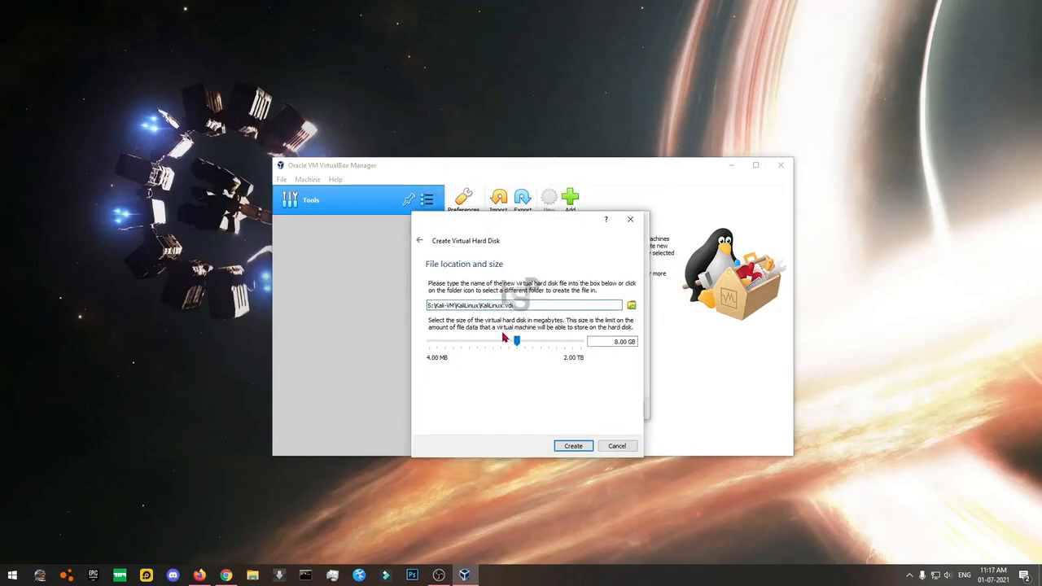
left_click_drag(515, 305, 474, 304)
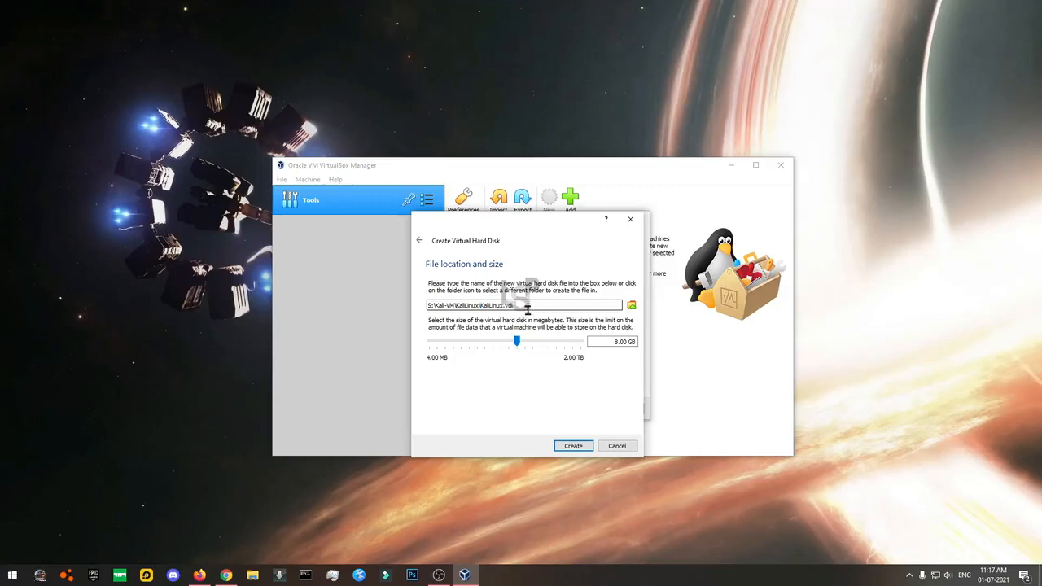
mouse_move(518, 343)
left_mouse_down()
mouse_move(584, 341)
mouse_move(534, 342)
left_mouse_up()
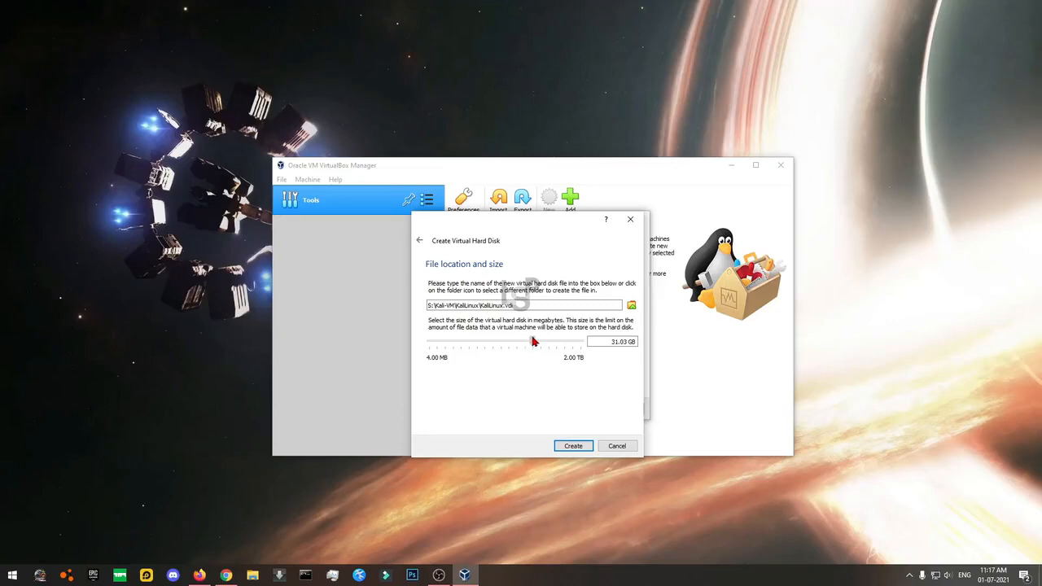
left_click(573, 447)
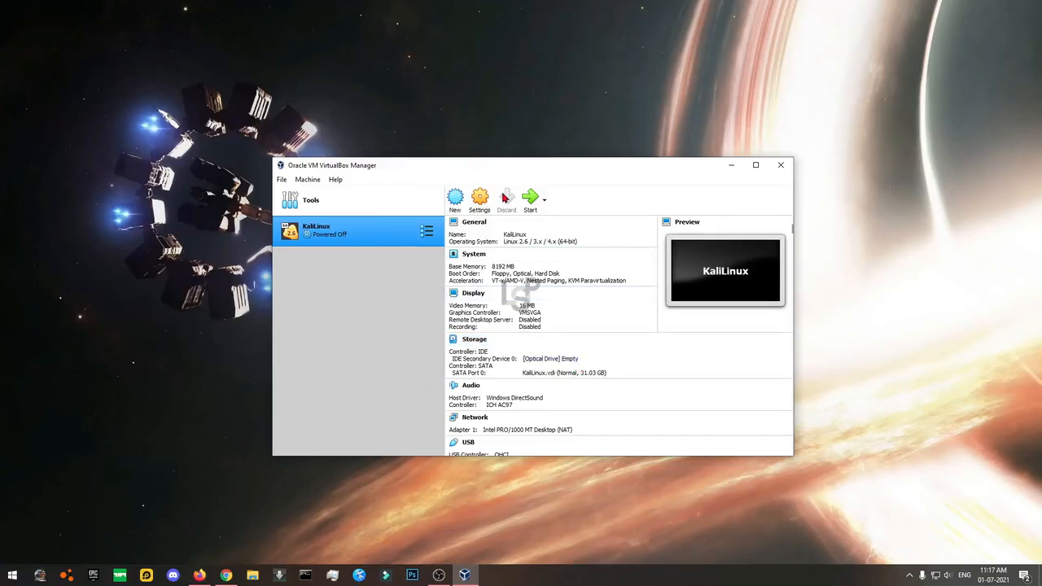
Open KaliLinux's settings and go to the System processor page.
left_click(480, 198)
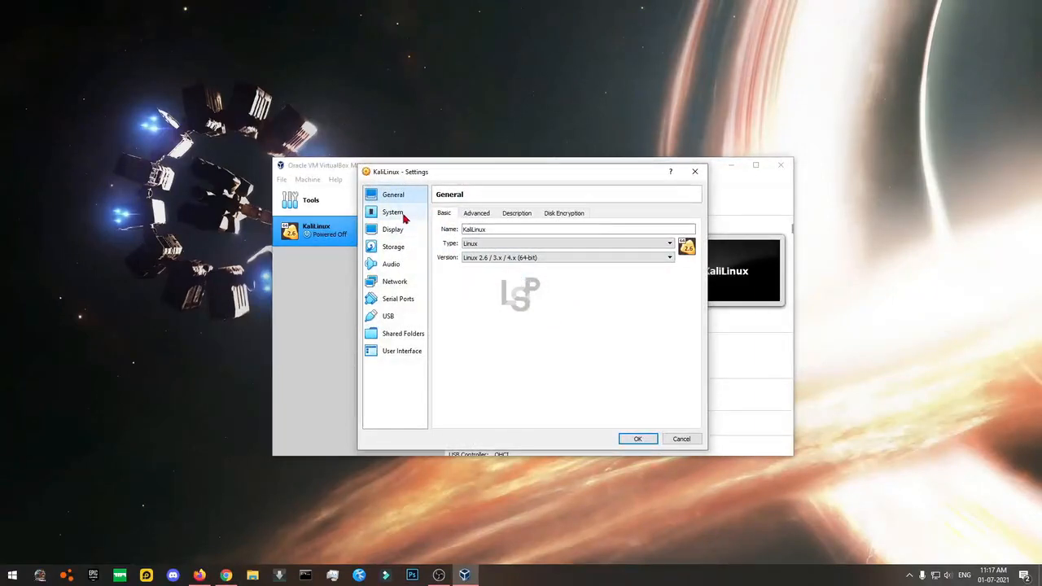
left_click(470, 215)
left_click(521, 216)
left_click(562, 216)
left_click(448, 216)
left_click(403, 213)
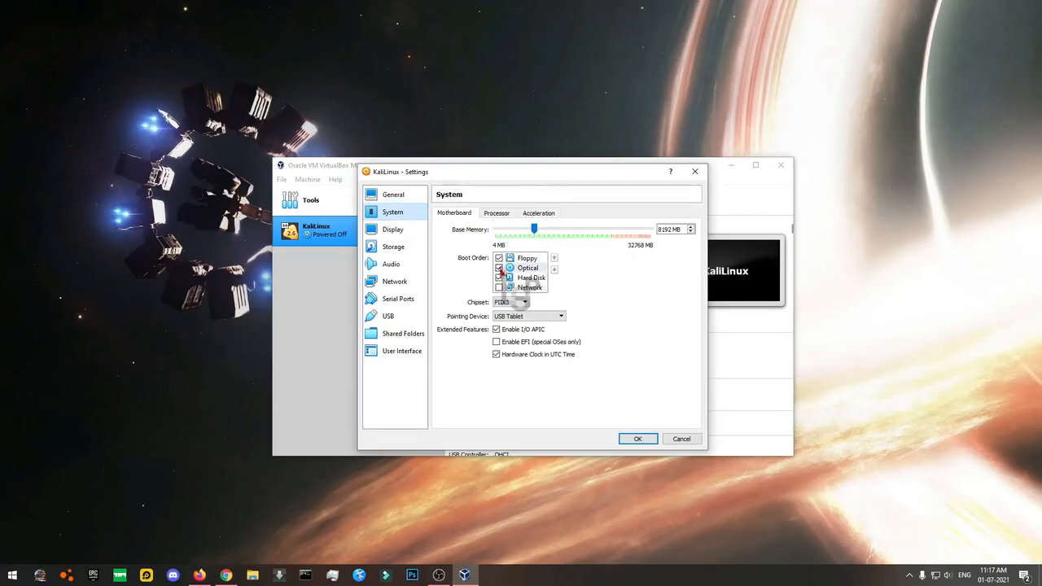
left_click(488, 215)
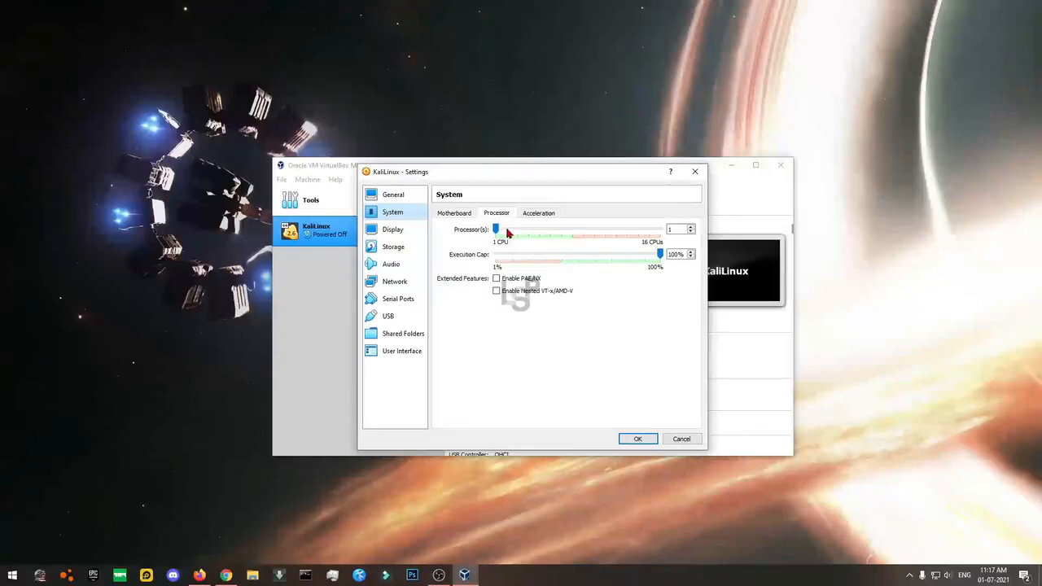
left_click(676, 229)
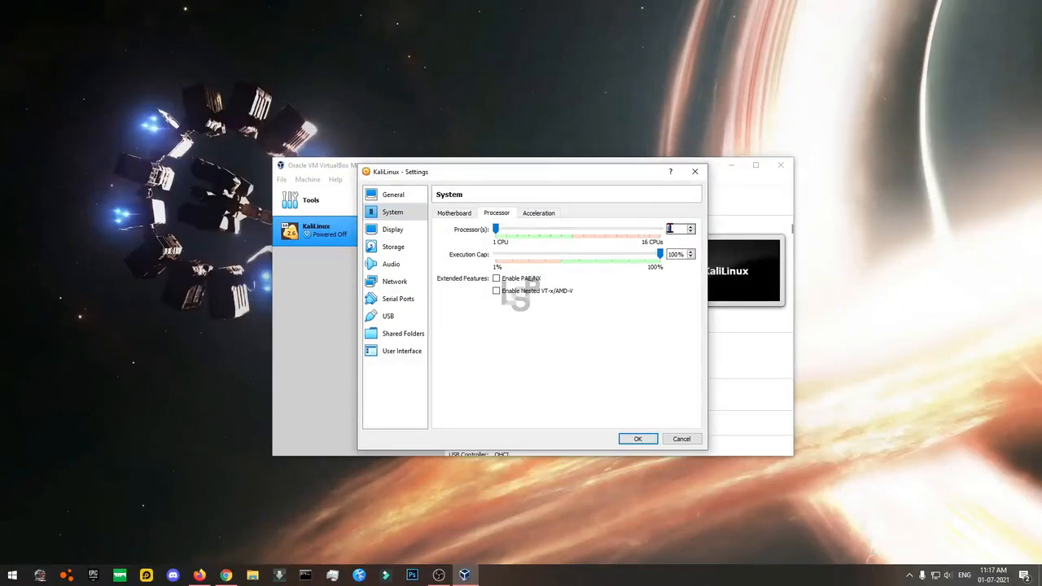
Check the host's CPU cores in Task Manager and set Processor(s) to 6.
right_click(560, 576)
left_click(592, 532)
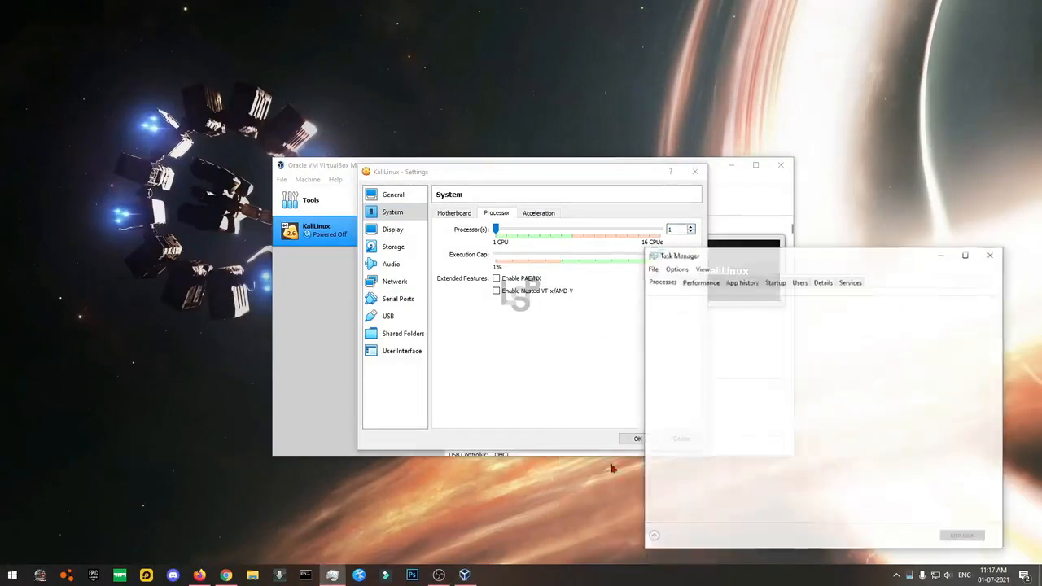
left_click(699, 282)
left_click_drag(756, 255, 248, 193)
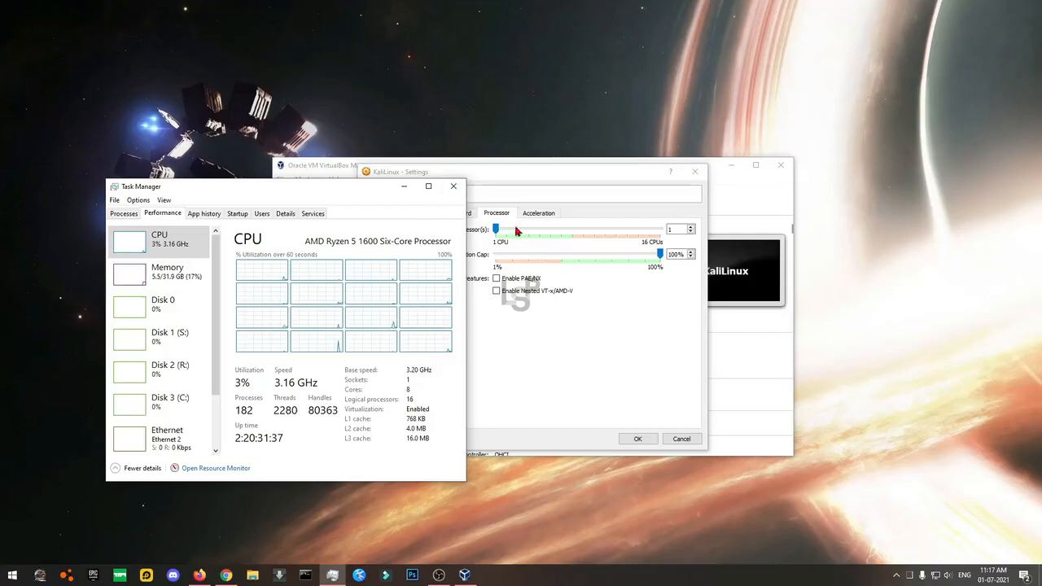
left_click_drag(497, 231, 551, 234)
left_click(452, 187)
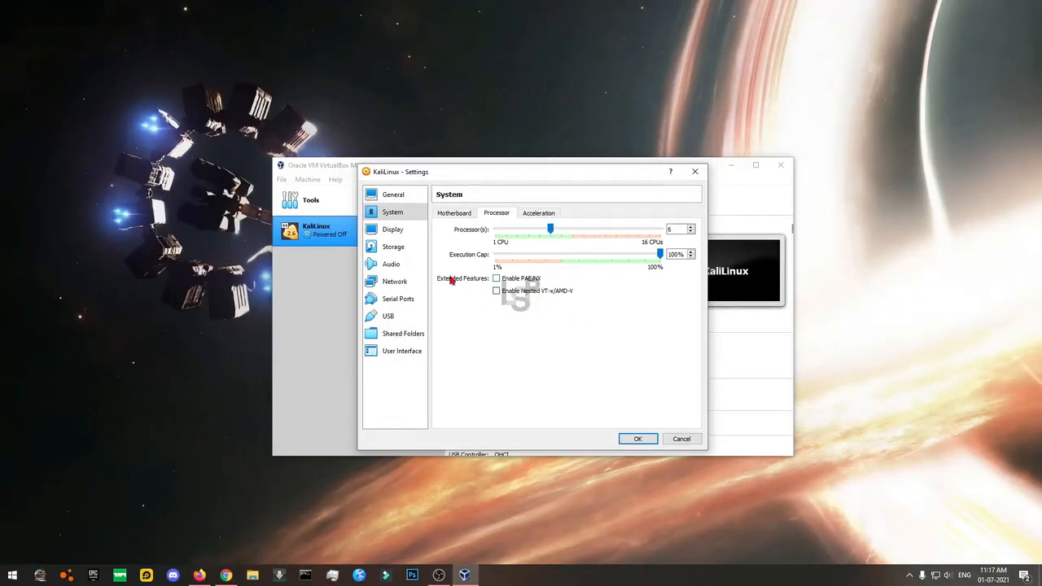
left_click(399, 231)
left_click(396, 212)
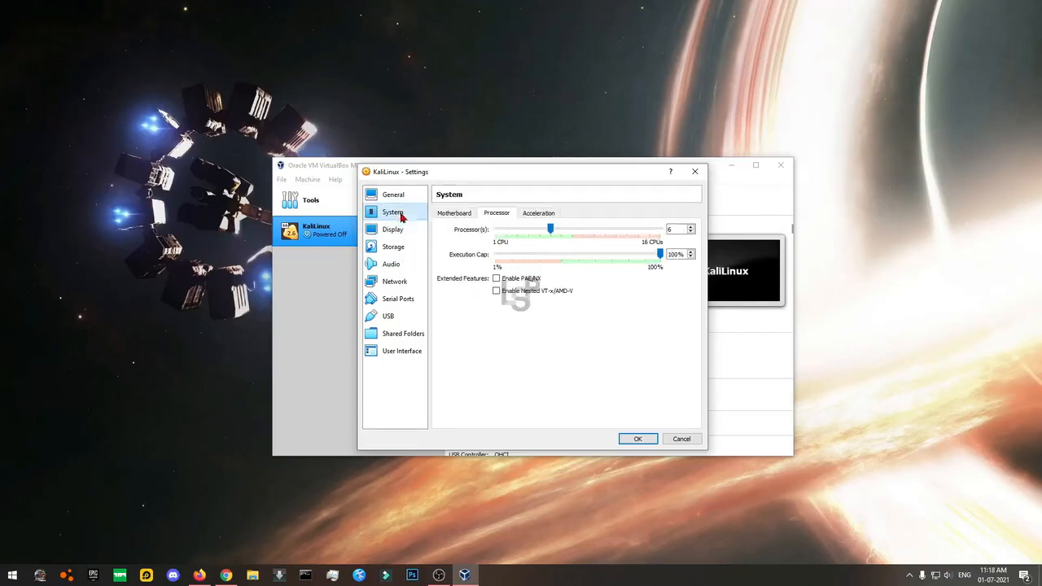
Keep the Default paravirtualization interface under System Acceleration.
left_click(533, 214)
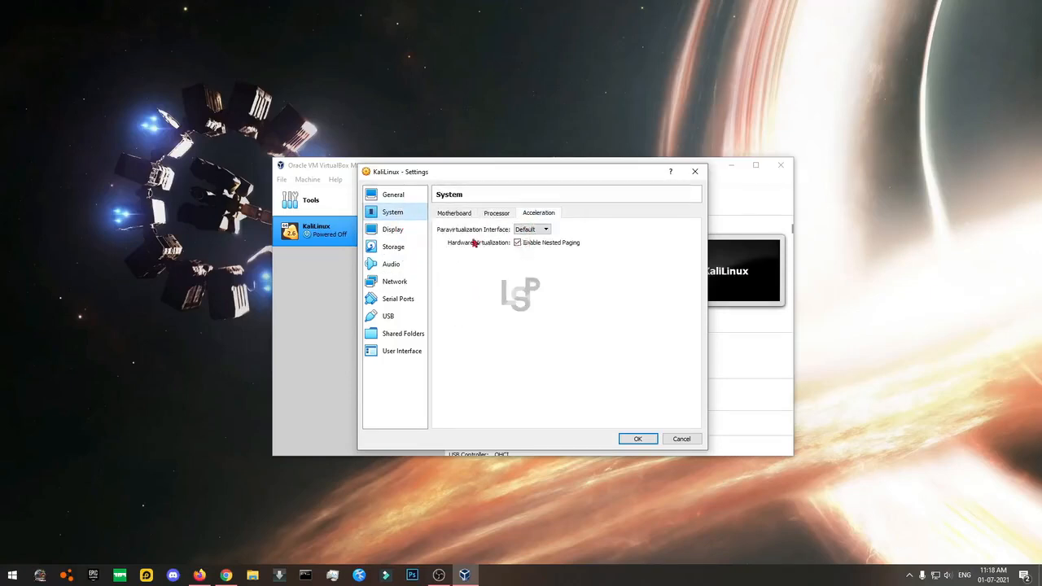
left_click(530, 230)
left_click(607, 260)
Max out video memory at 128 MB, keeping VMSVGA as the graphics controller.
left_click(392, 229)
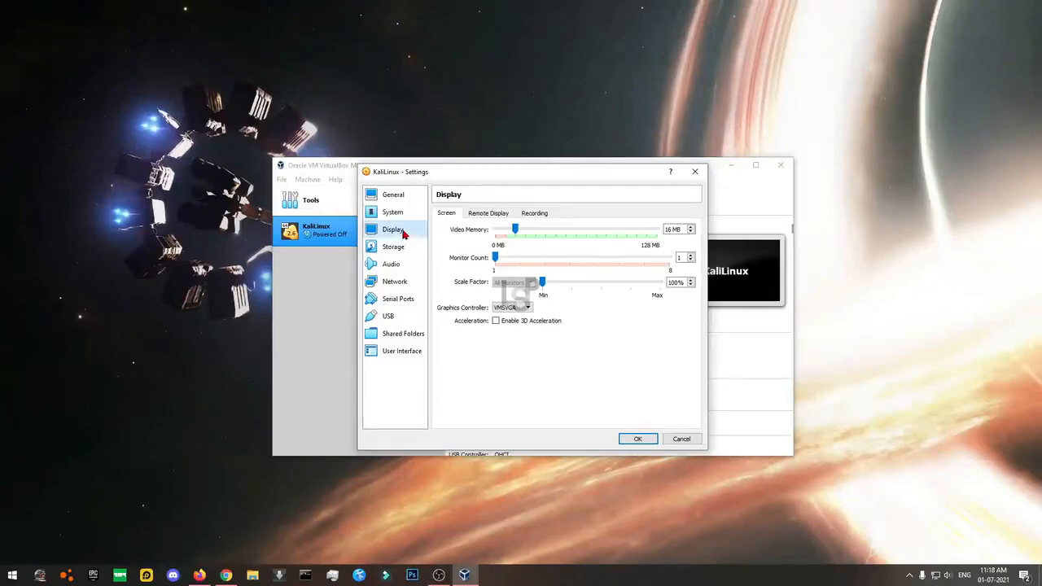
left_click_drag(509, 231, 984, 259)
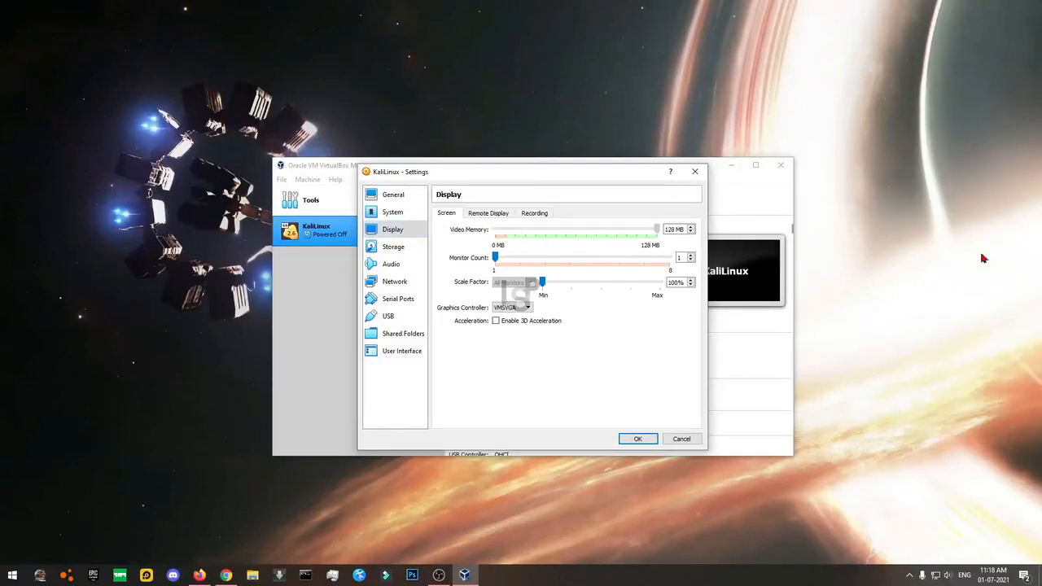
left_click(512, 308)
left_click(517, 327)
left_click(515, 323)
left_click(516, 325)
left_click(487, 214)
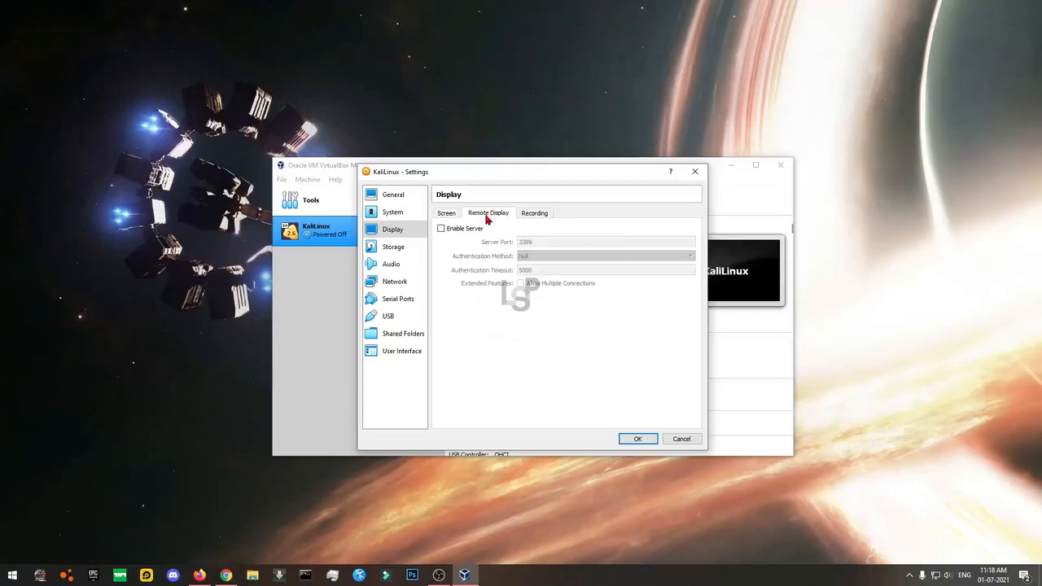
left_click(531, 215)
left_click(388, 248)
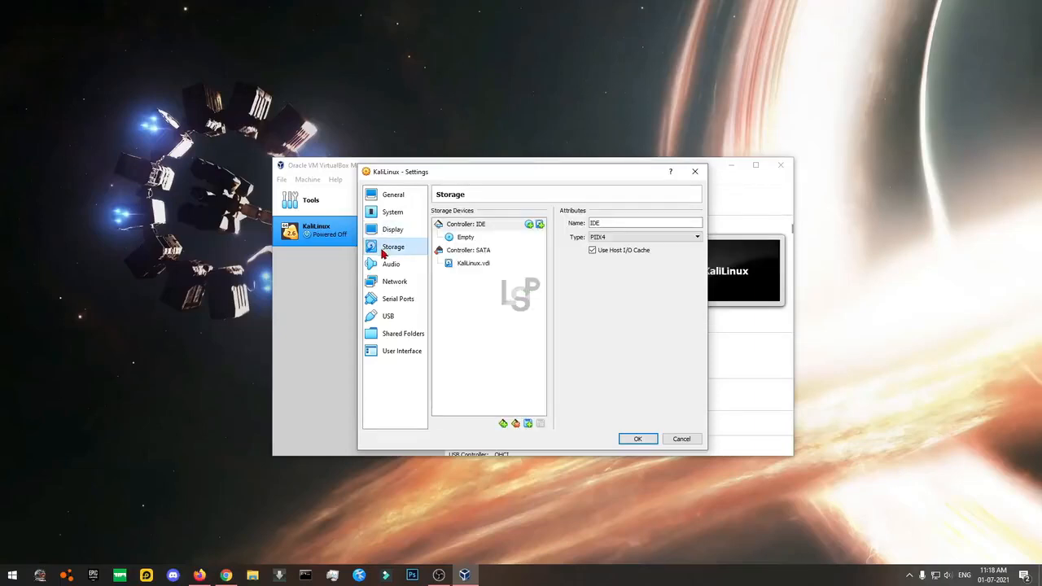
Select the empty optical drive under the IDE controller and choose to insert a disk file.
left_click(458, 240)
left_click(463, 227)
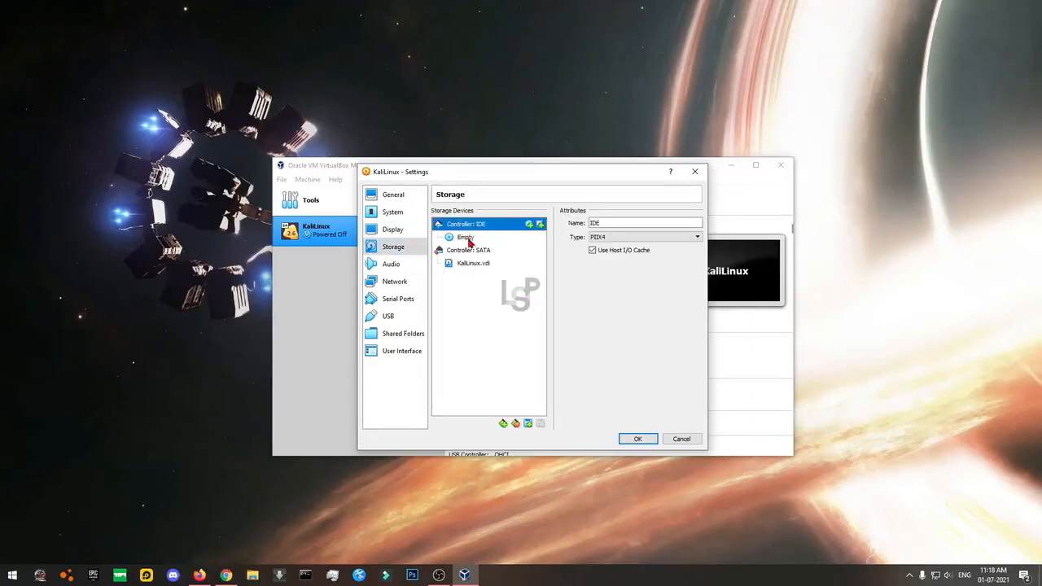
left_click(472, 242)
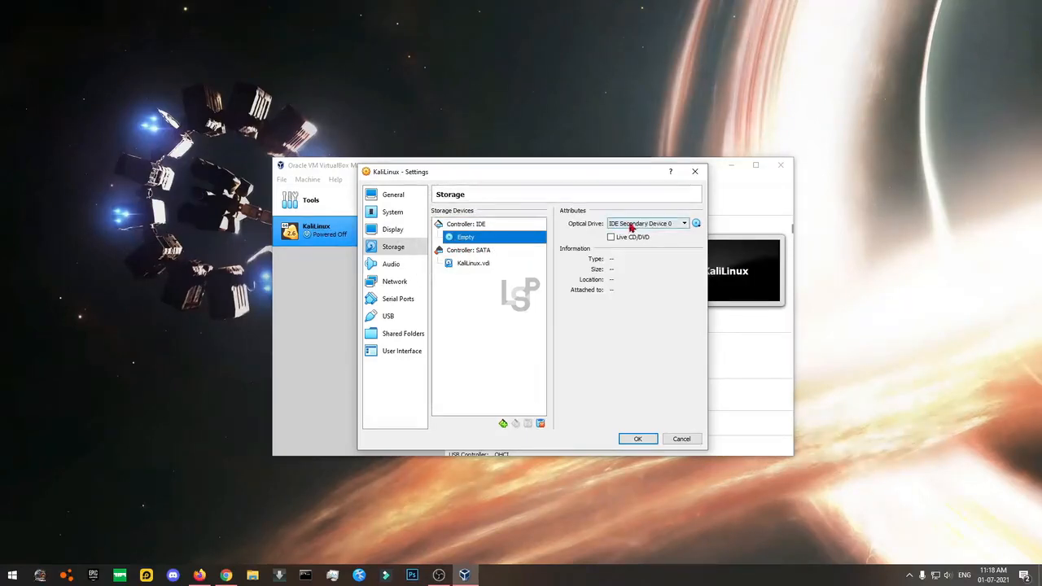
left_click(697, 225)
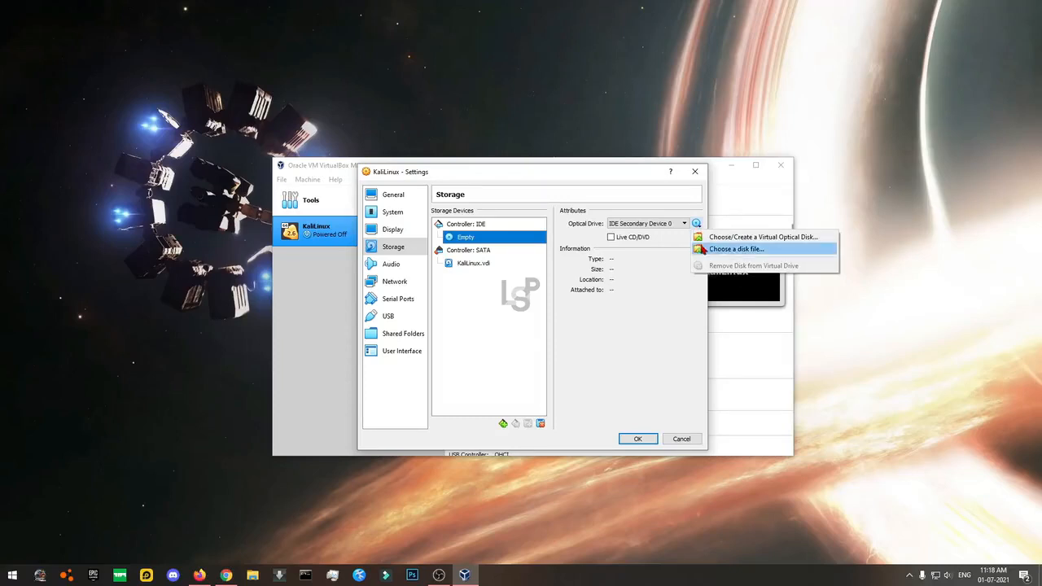
left_click(736, 250)
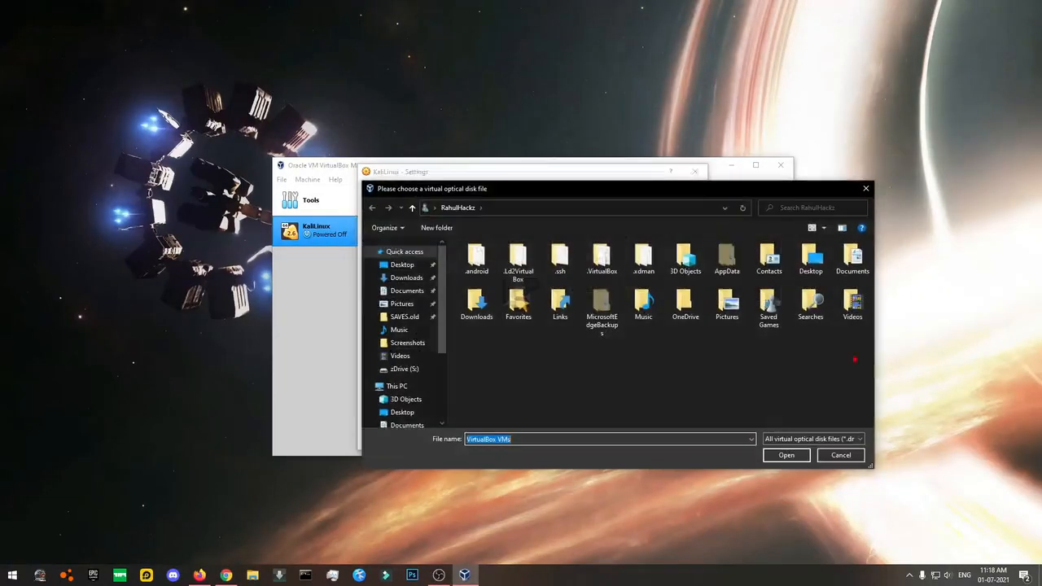
Browse to the disc-image folder and attach kali-linux-2021.2-installer-amd64.iso.
scroll(403, 416, "down", 2)
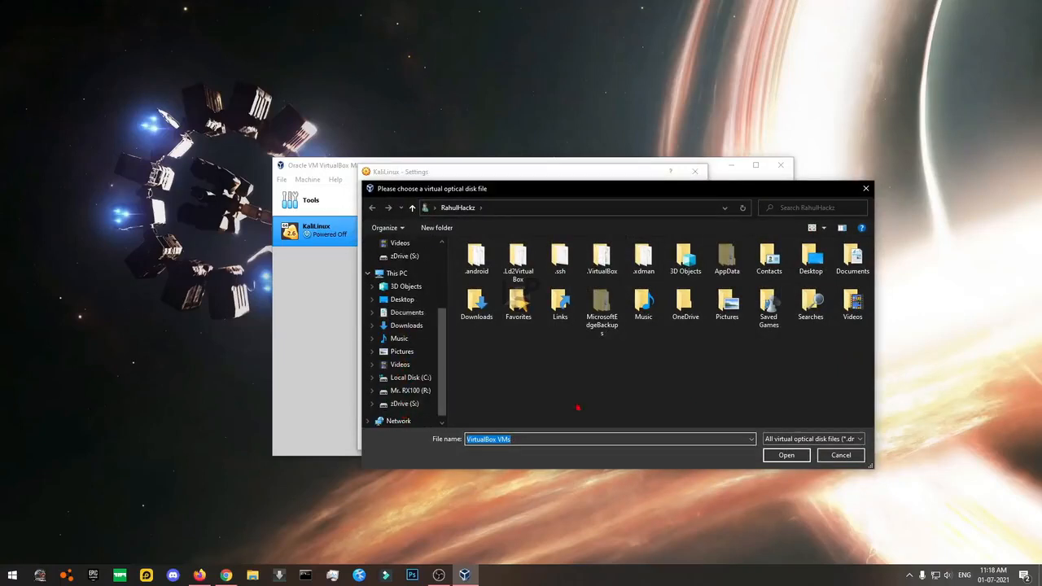
left_click(427, 404)
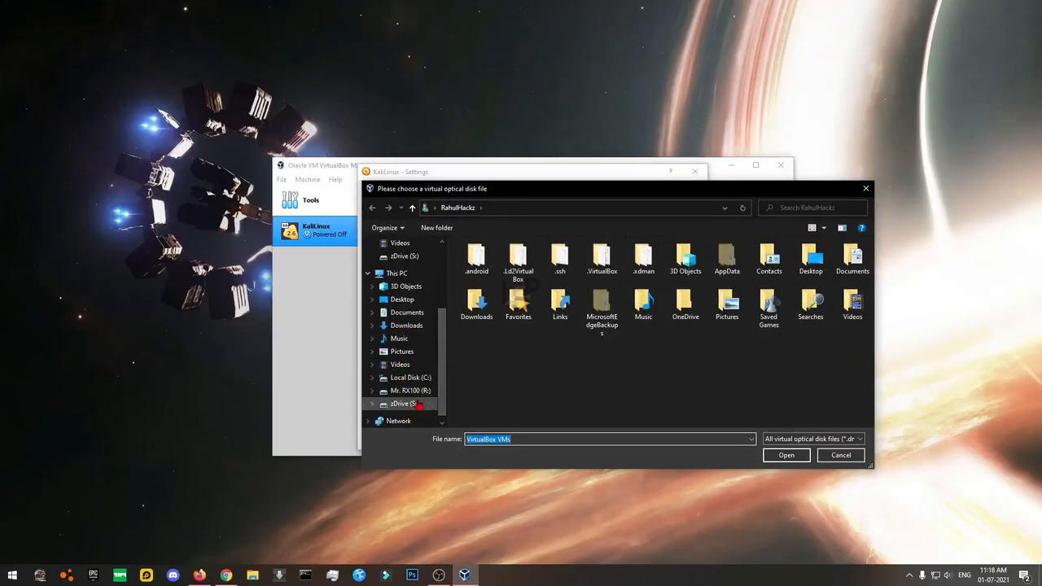
left_click(423, 392)
scroll(514, 365, "down", 5)
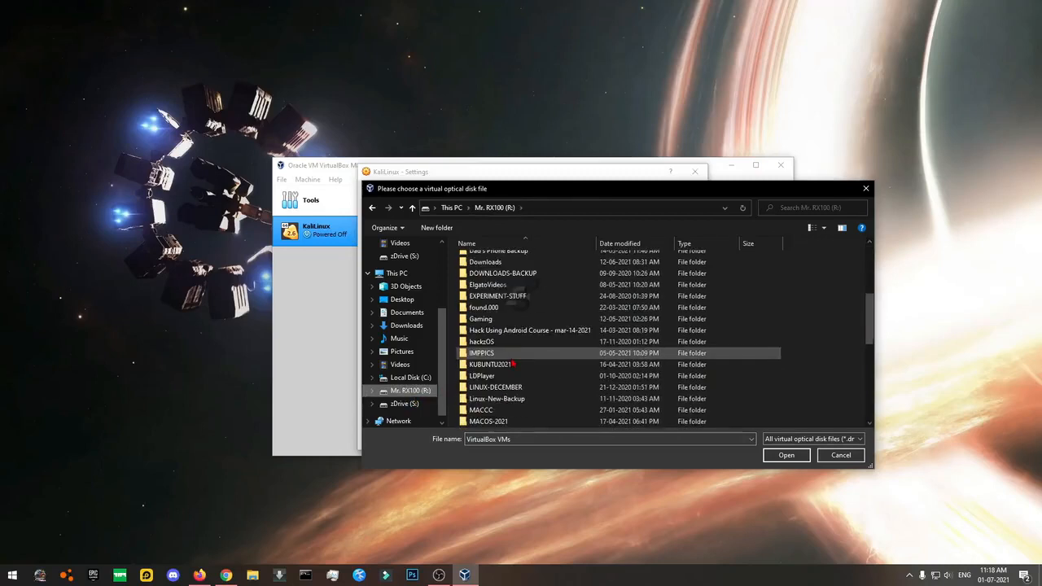
scroll(514, 366, "down", 1)
double_click(490, 356)
scroll(629, 369, "down", 3)
scroll(631, 370, "up", 3)
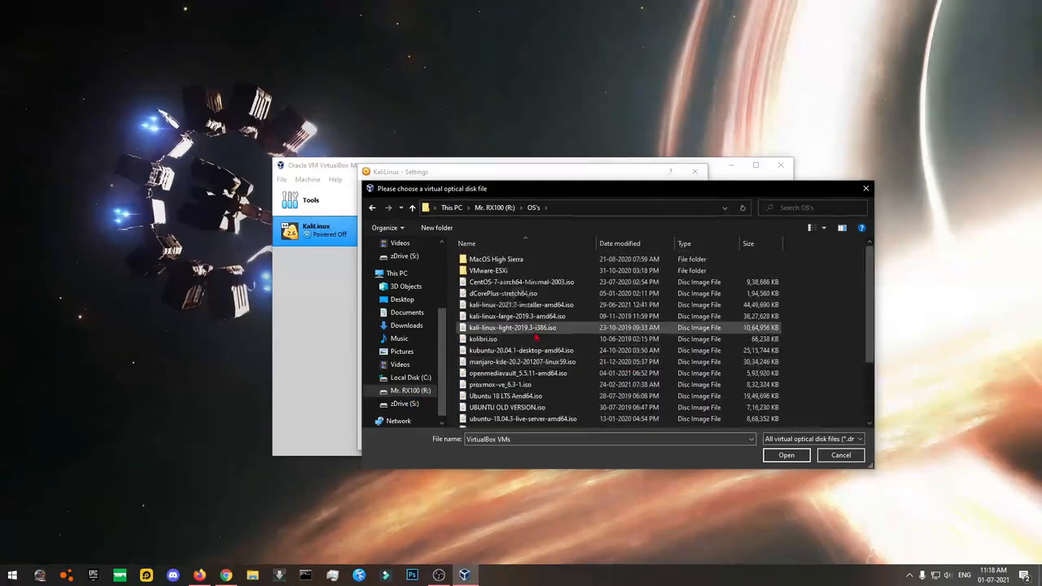
left_click(512, 306)
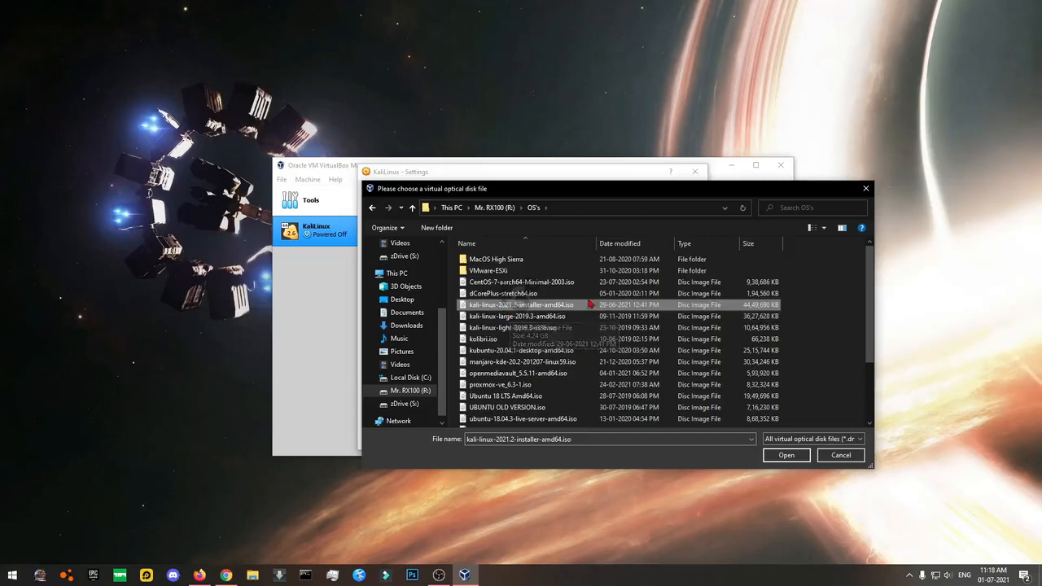
left_click(775, 456)
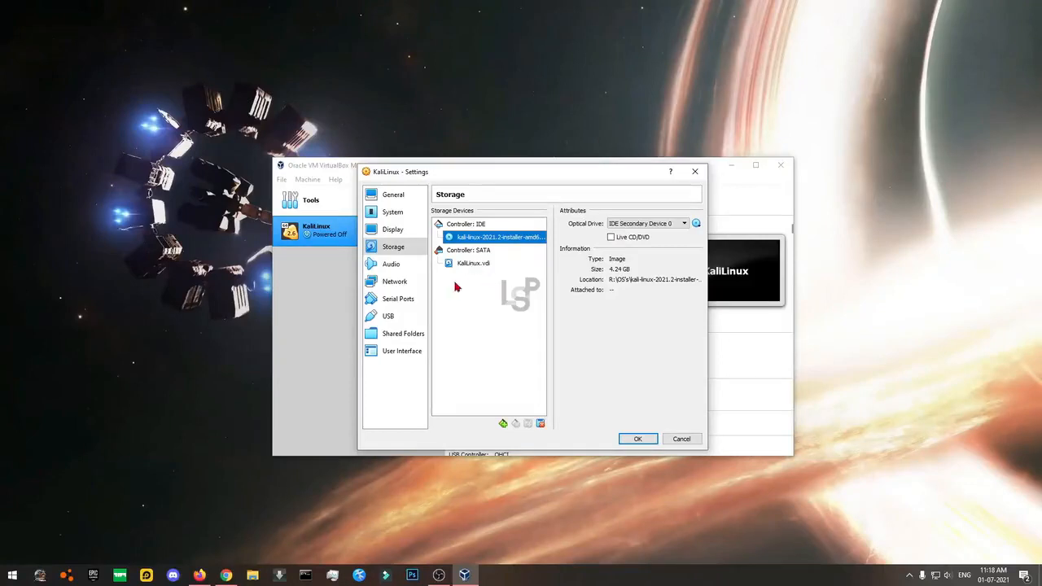
left_click(394, 265)
Review Adapter 1's attachment choices and advanced options on the Network page.
left_click(399, 282)
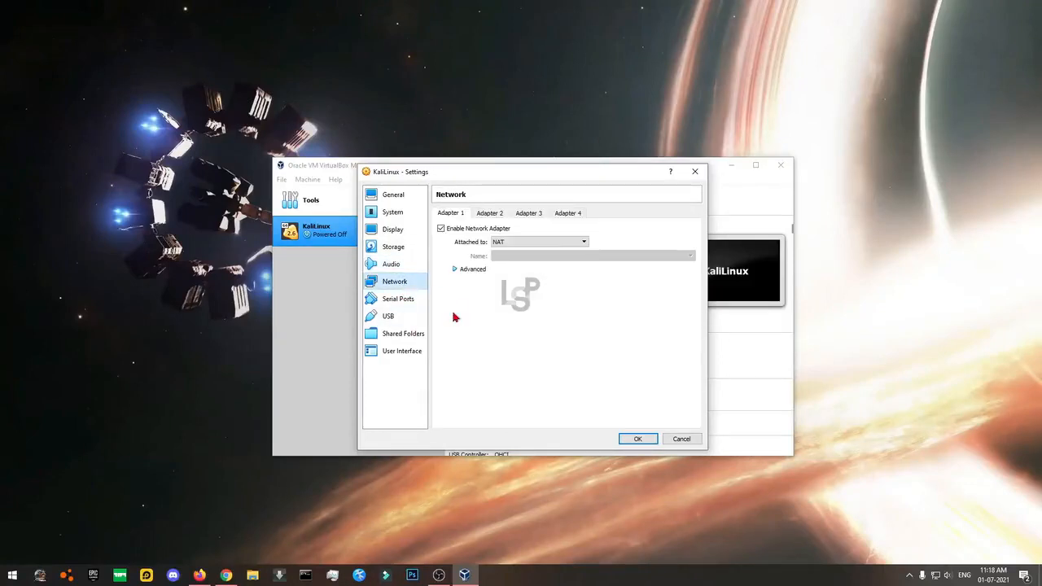
left_click(500, 241)
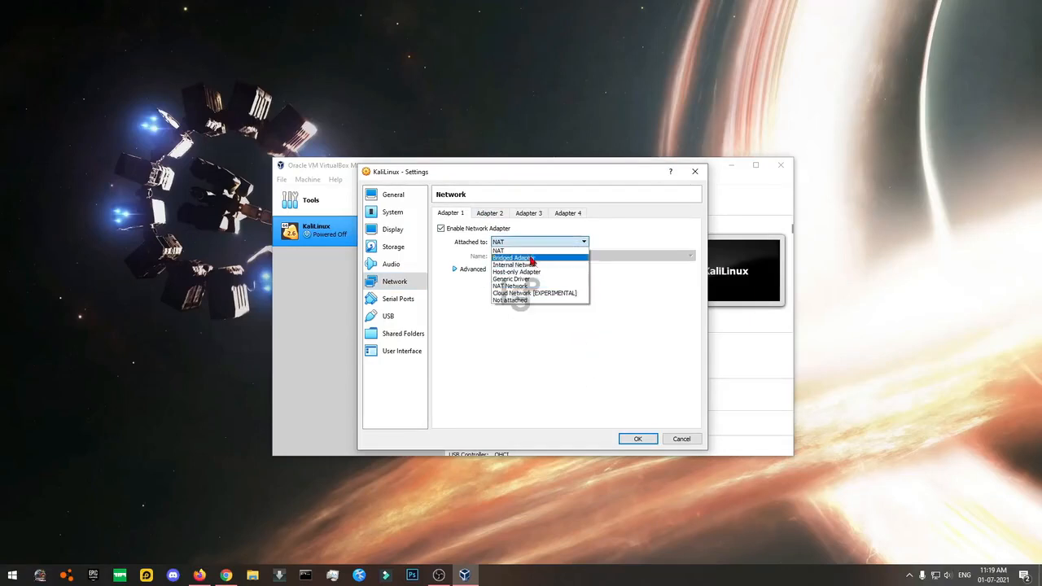
left_click(483, 358)
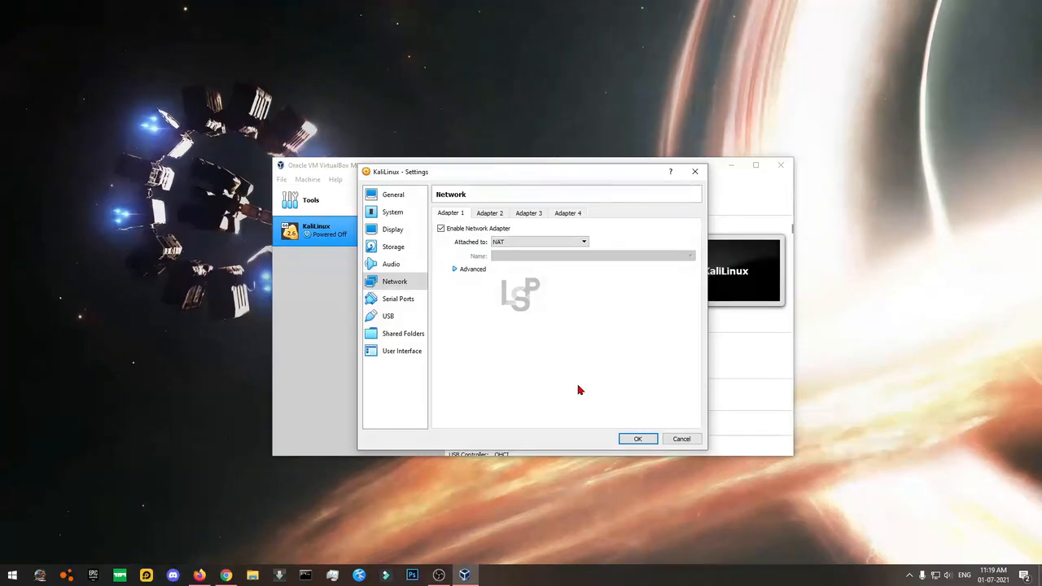
left_click(472, 270)
left_click(473, 270)
Bridge Adapter 1 to the Remote NDIS based Internet Sharing Device.
left_click(524, 246)
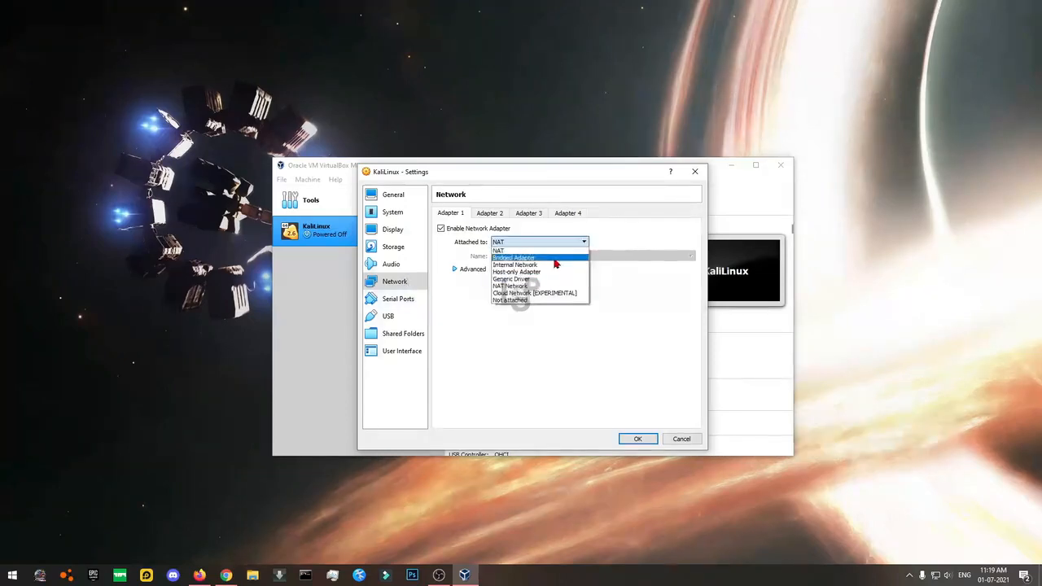
left_click(554, 266)
left_click(553, 256)
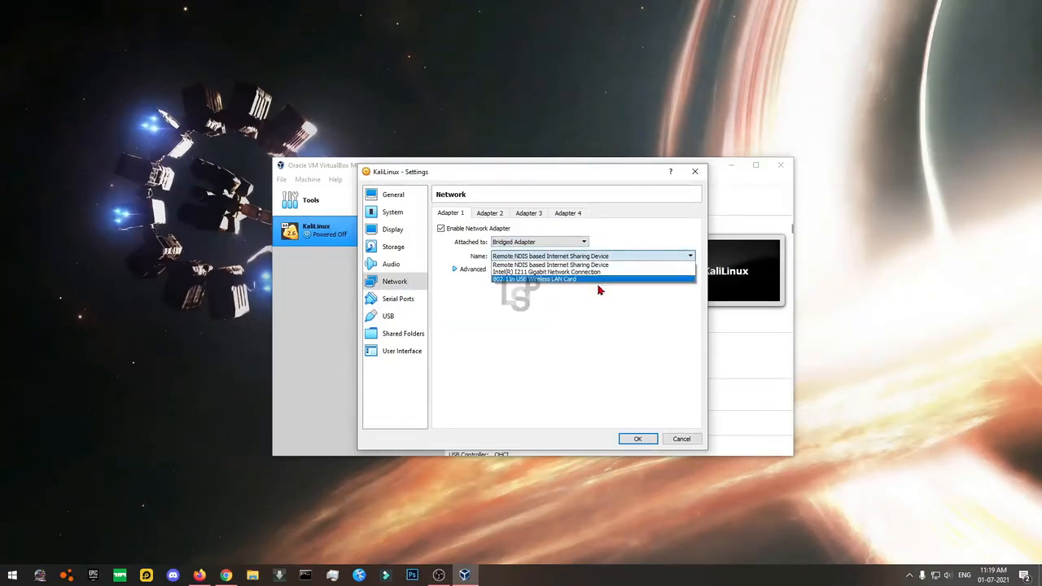
left_click(554, 272)
left_click(533, 258)
left_click(531, 265)
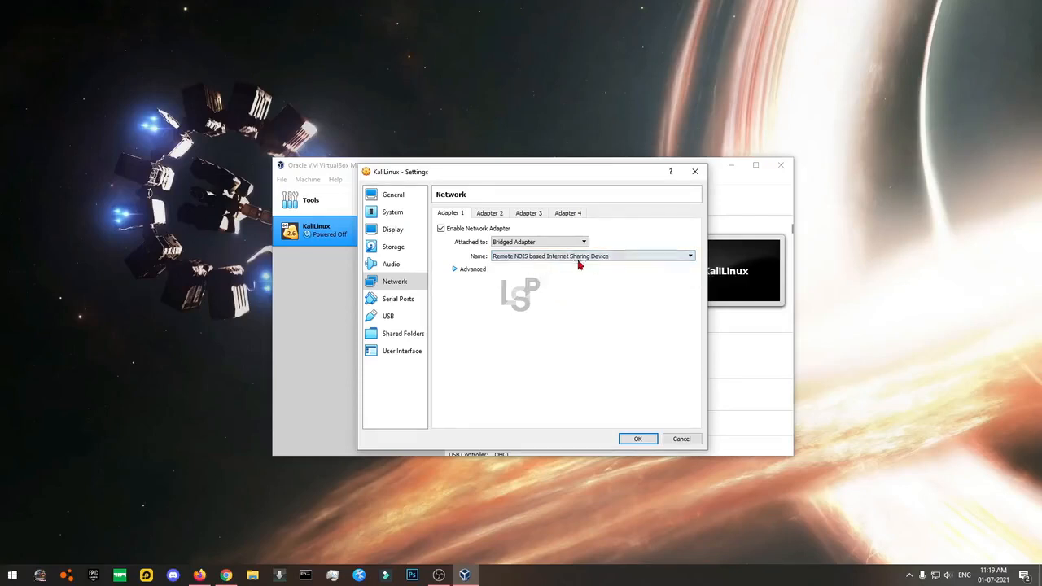
Look over serial ports, USB, shared folders and user interface pages, then save with OK.
left_click(423, 296)
left_click(418, 281)
left_click(397, 298)
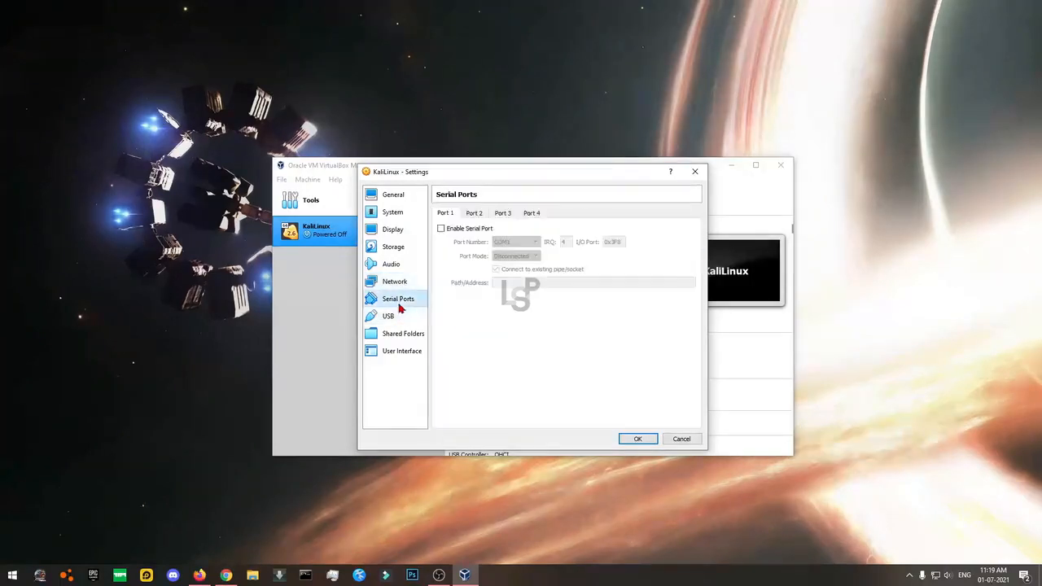
left_click(389, 317)
left_click(393, 334)
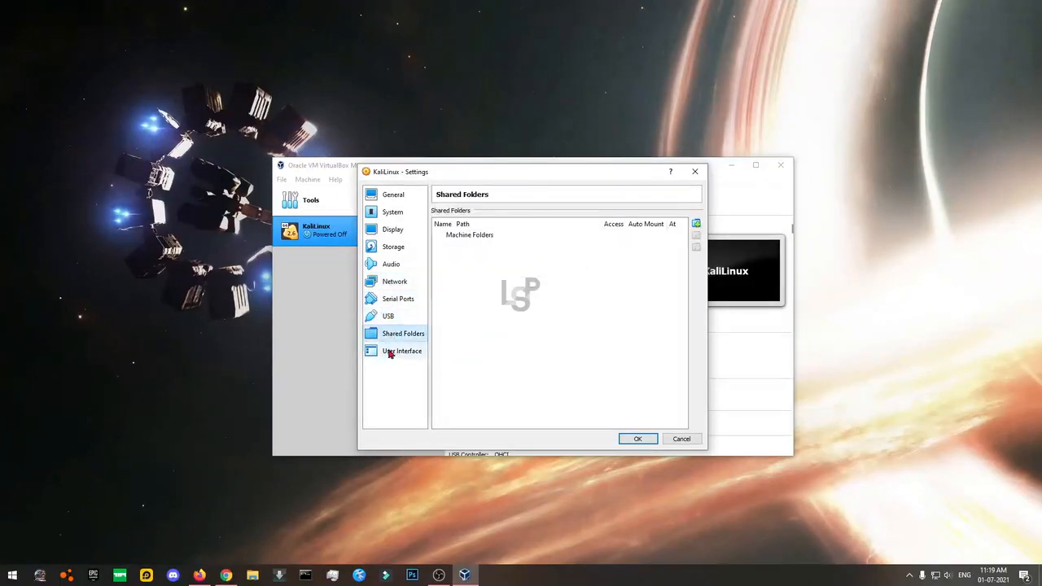
left_click(396, 353)
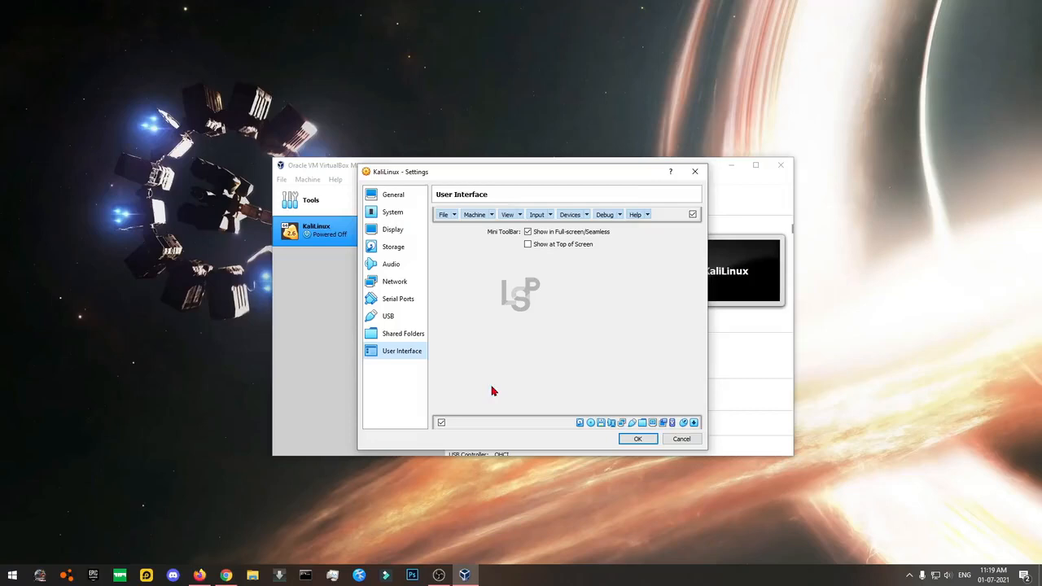
left_click(638, 439)
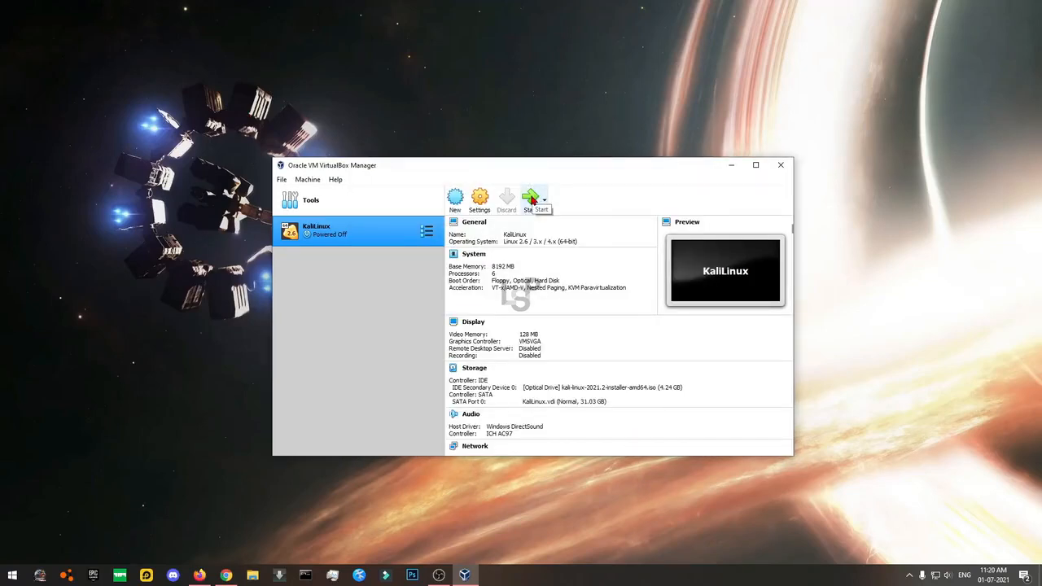
Start KaliLinux and boot it from kali-linux-2021.2-installer-amd64.iso.
left_click(531, 199)
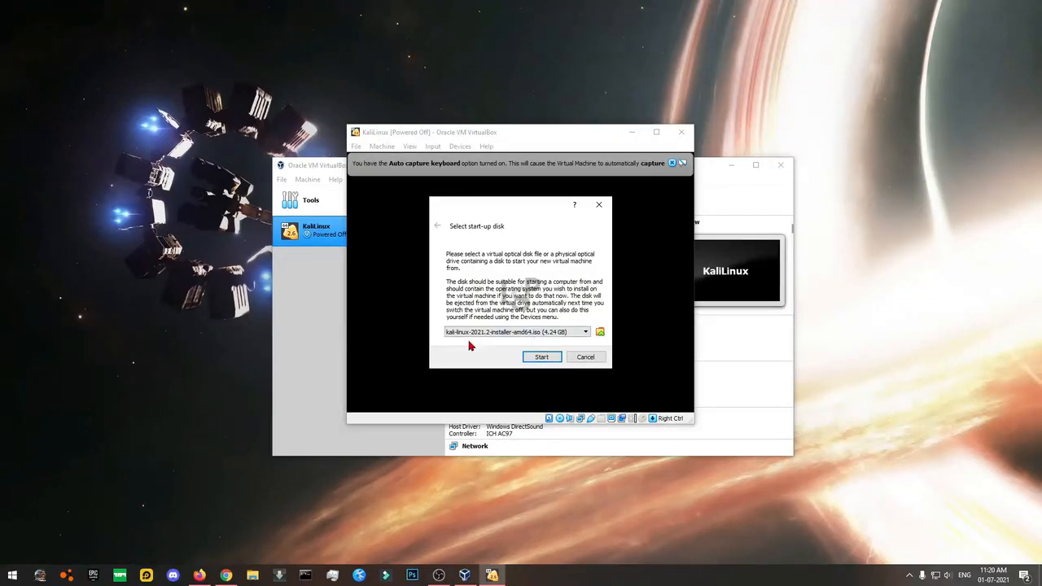
left_click(542, 358)
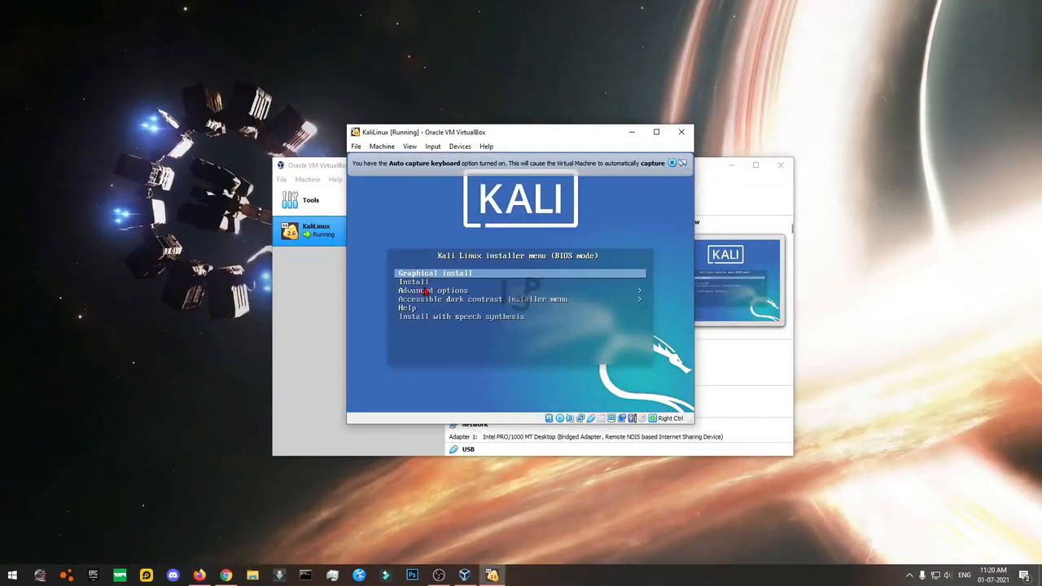
Dismiss the auto-capture notice and let the VM capture the mouse and keyboard.
left_click(671, 163)
left_click(559, 255)
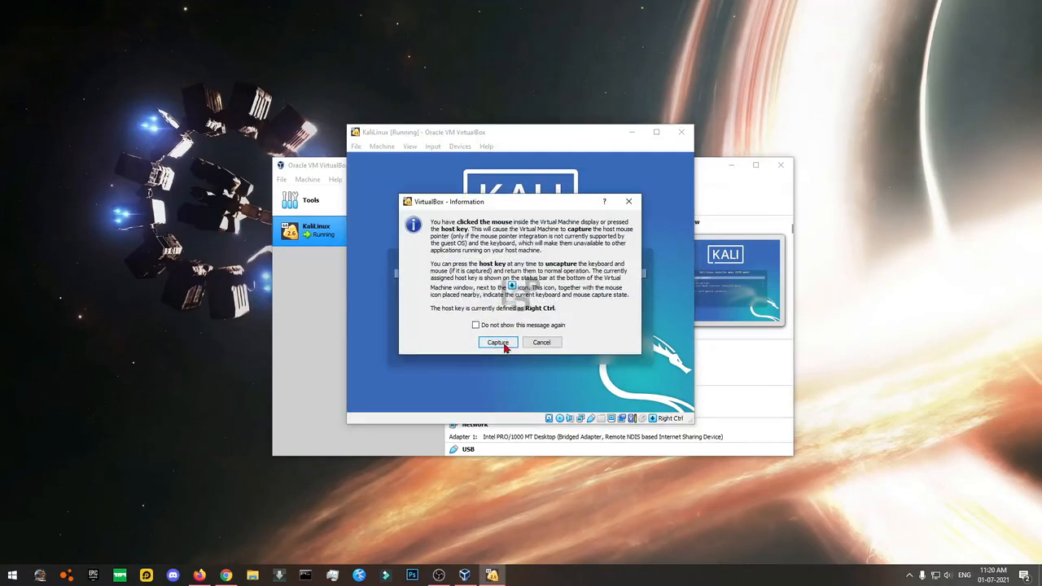
left_click(498, 343)
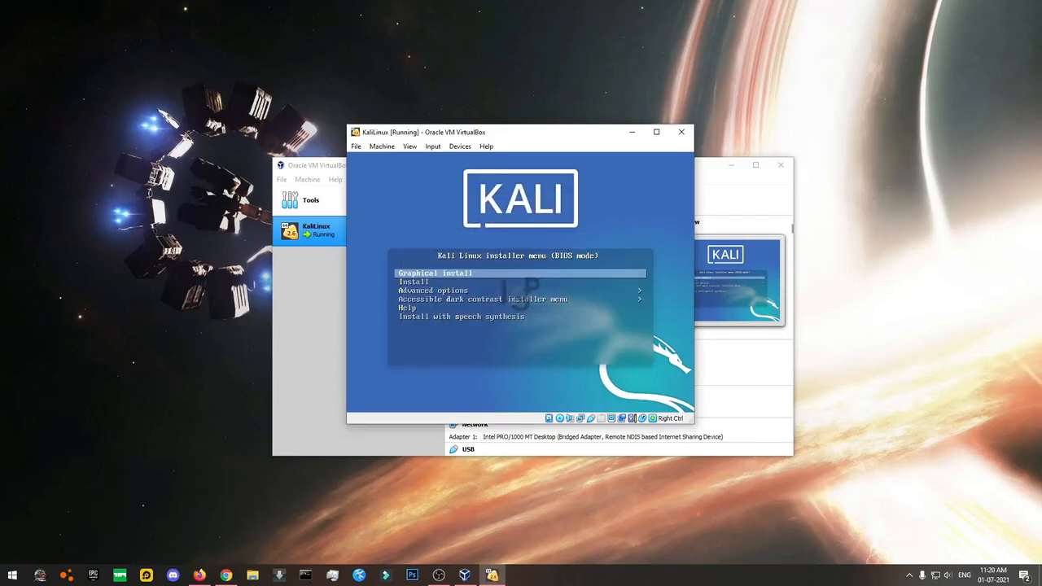
left_click(479, 300)
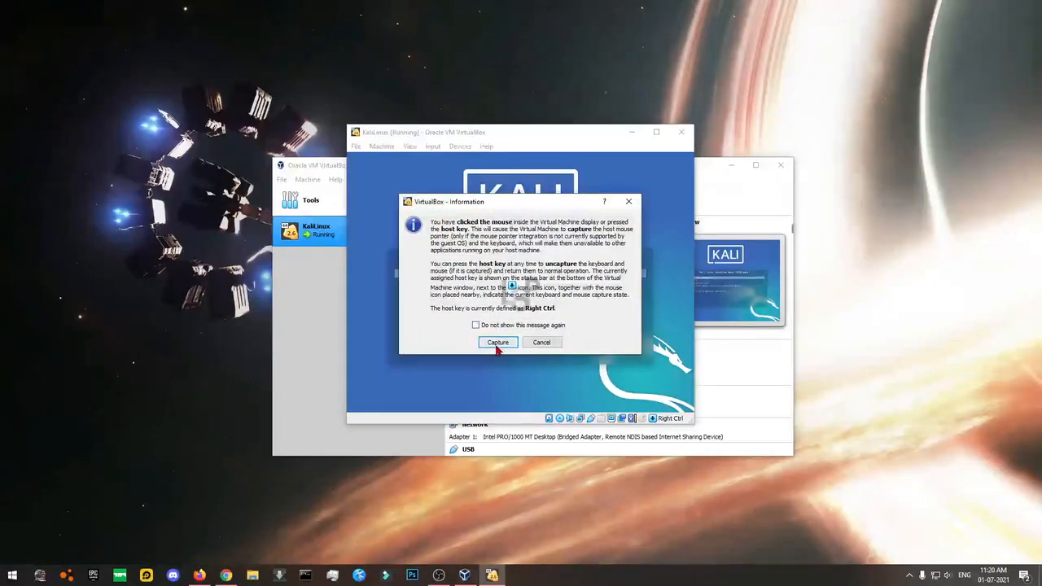
left_click(498, 343)
left_click_drag(534, 136, 605, 176)
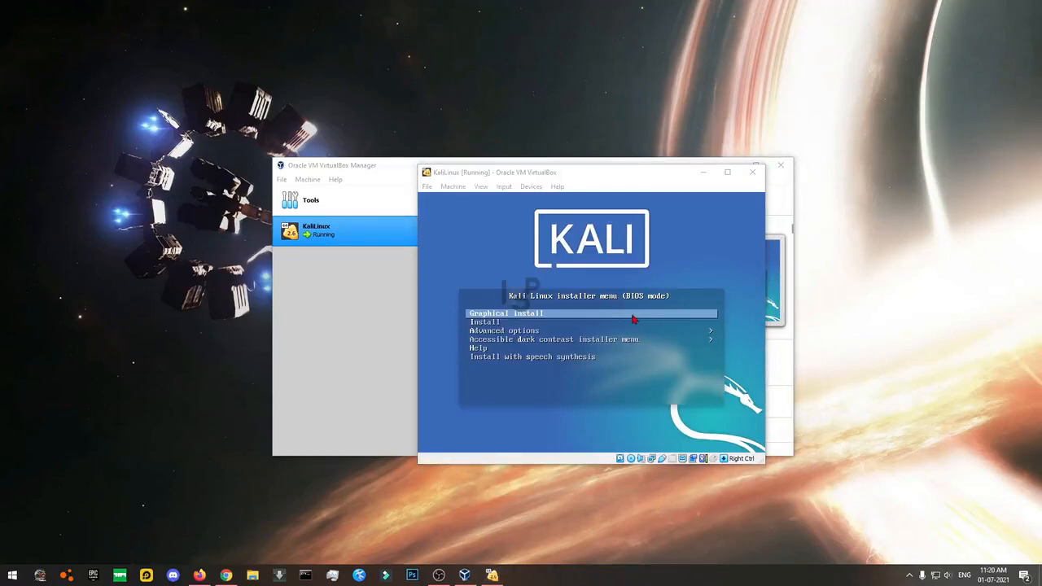
left_click_drag(581, 170, 490, 148)
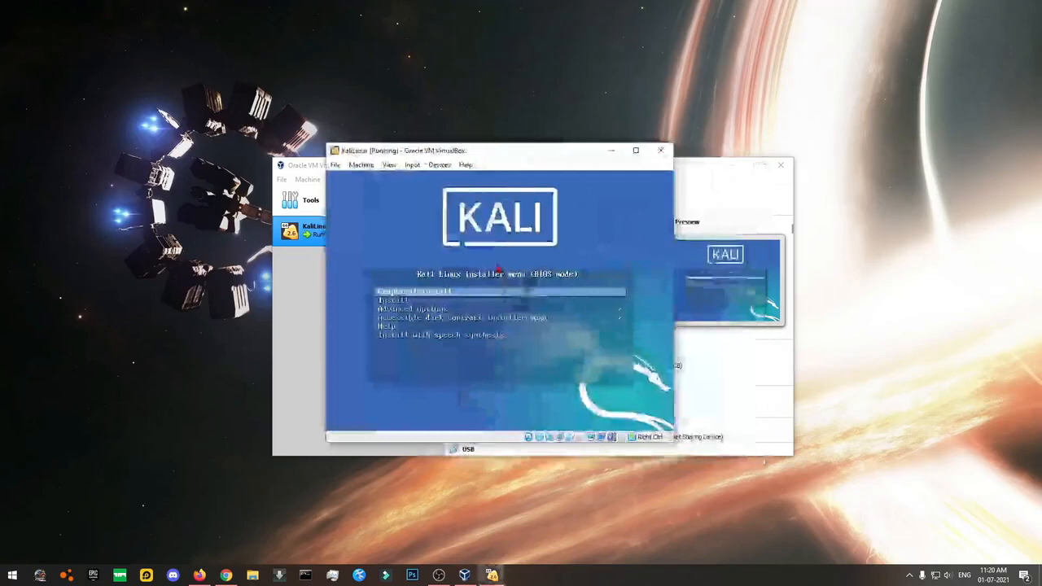
left_click(500, 308)
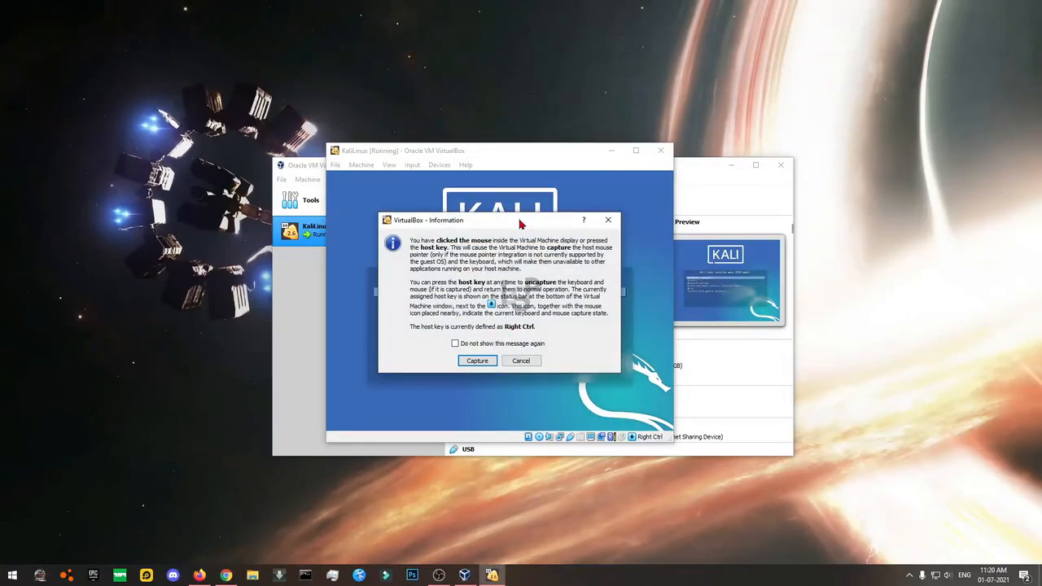
left_click(477, 361)
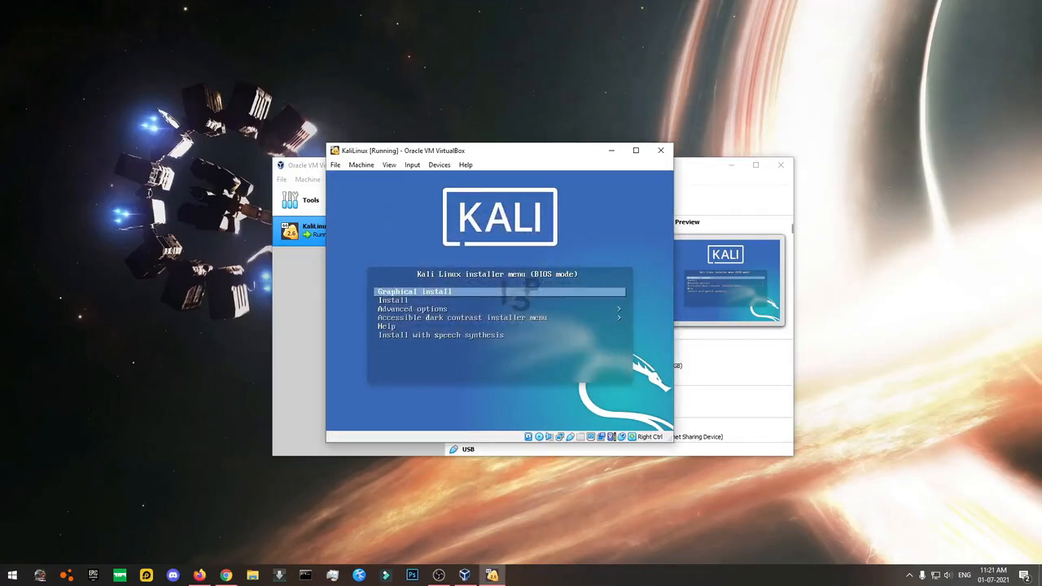
Highlight Graphical install in the Kali installer menu and launch it.
key("Down")
key("Up")
key("Down")
key("Up")
key("Down")
key("Up")
key("Down")
key("Down")
key("Down")
key("Down")
key("Up")
key("Up")
key("Up")
key("Up")
left_click(453, 224)
key("Down")
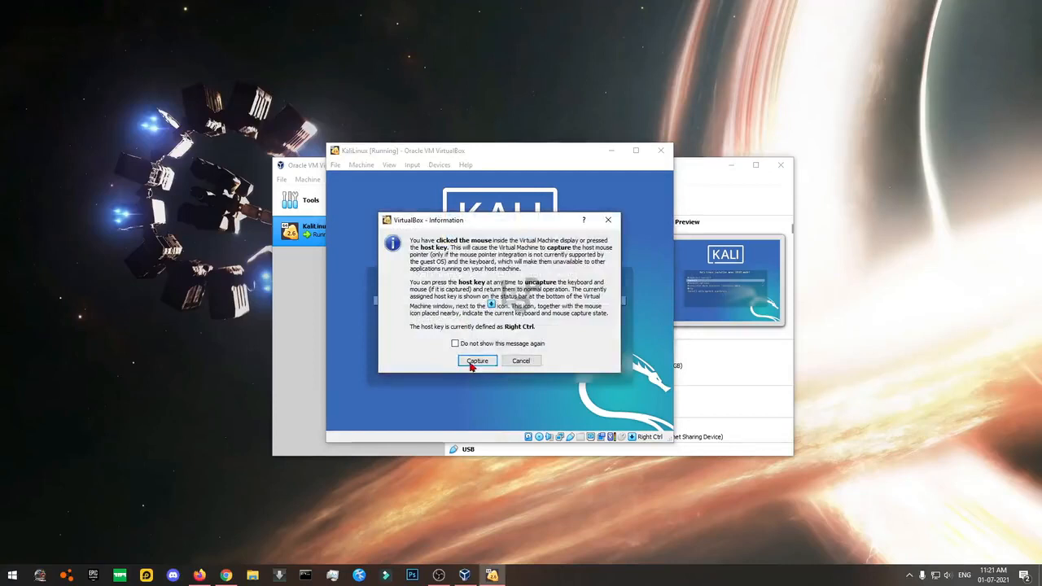
left_click(475, 362)
key("Up")
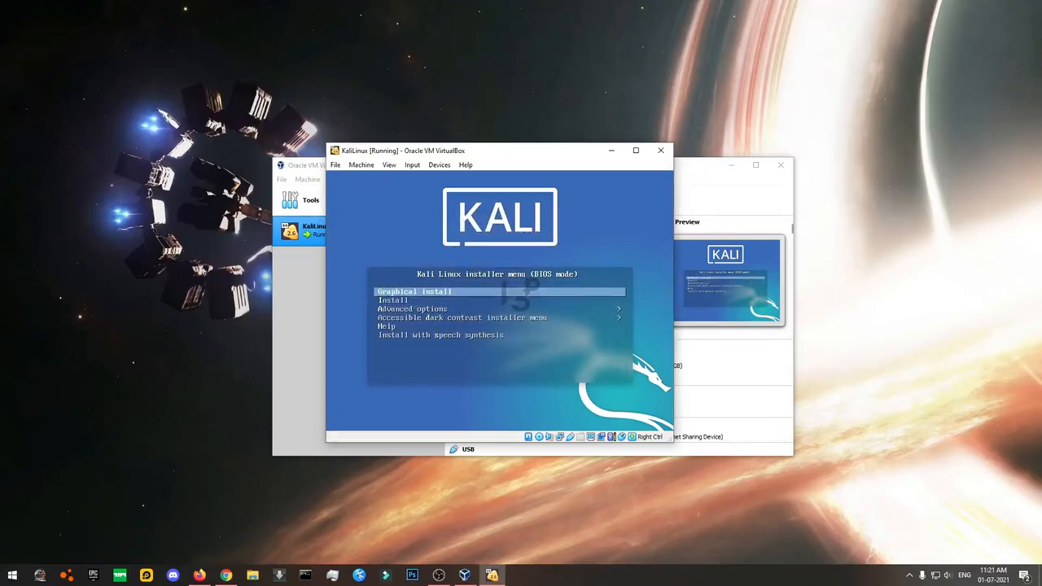
key("Return")
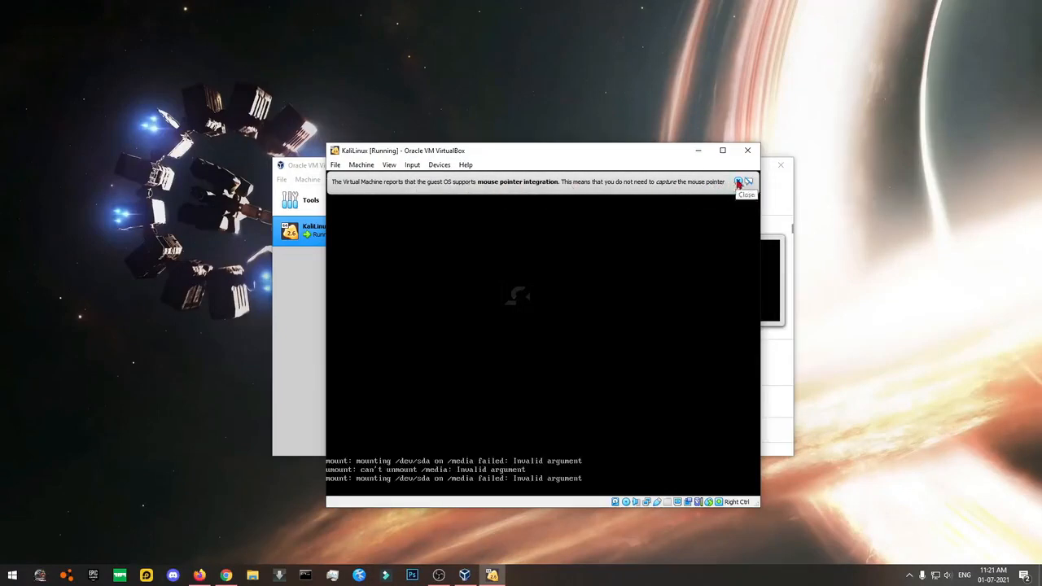
left_click(738, 181)
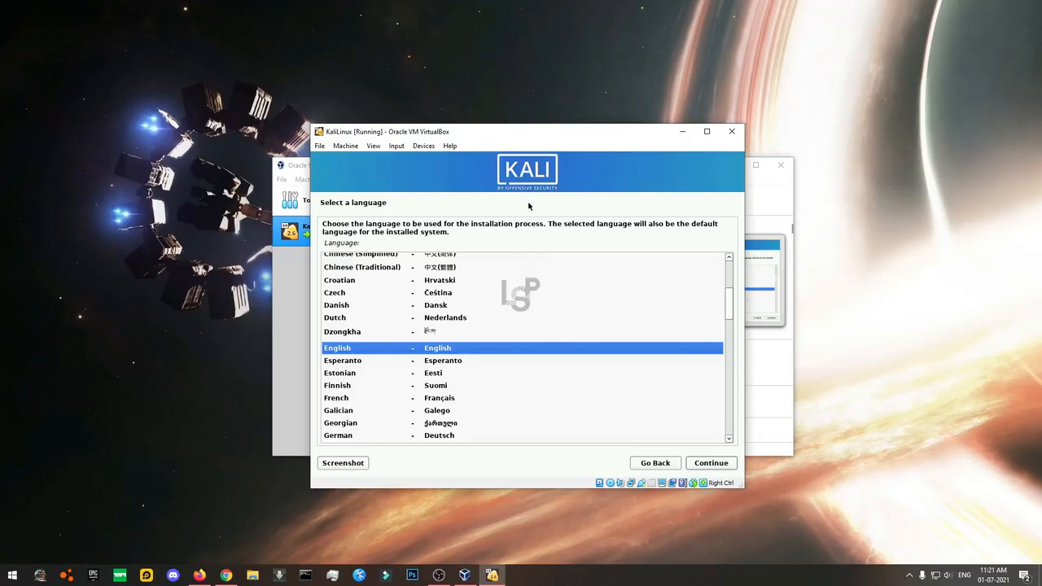
Leave English selected on the Select a language page and continue to location.
left_click_drag(525, 135, 500, 116)
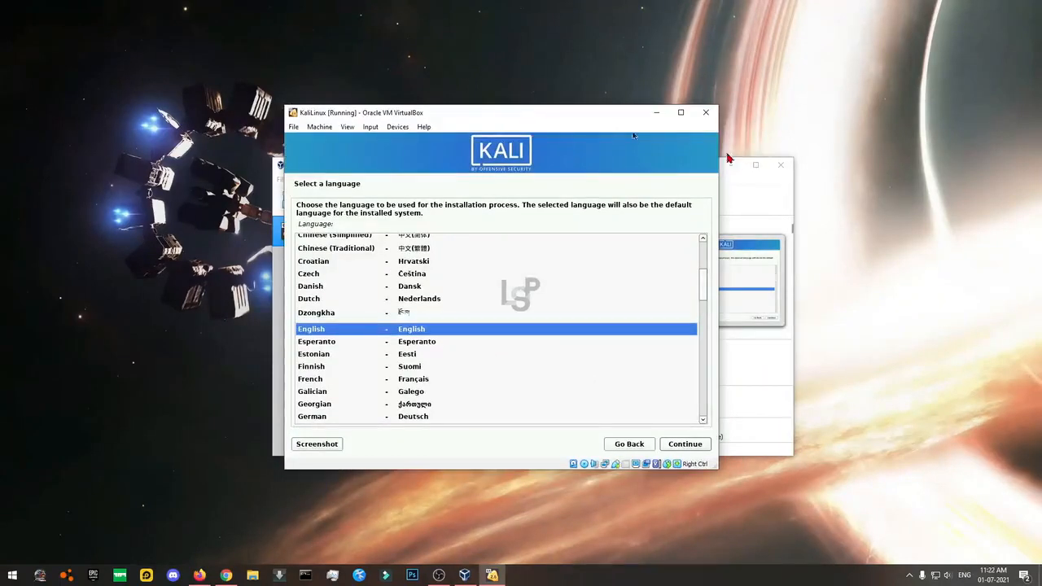
left_click_drag(500, 118, 524, 126)
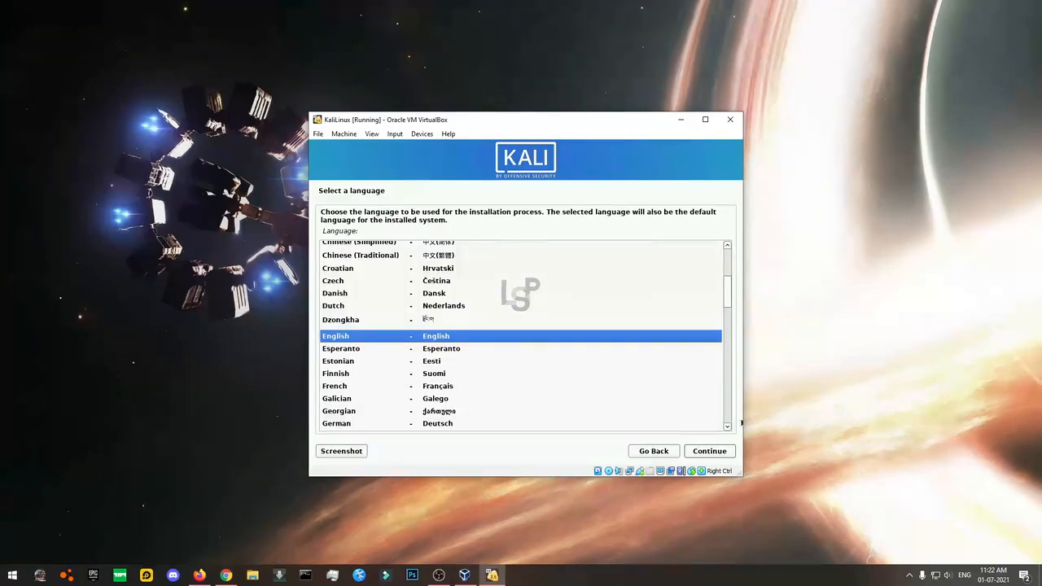
left_click(706, 456)
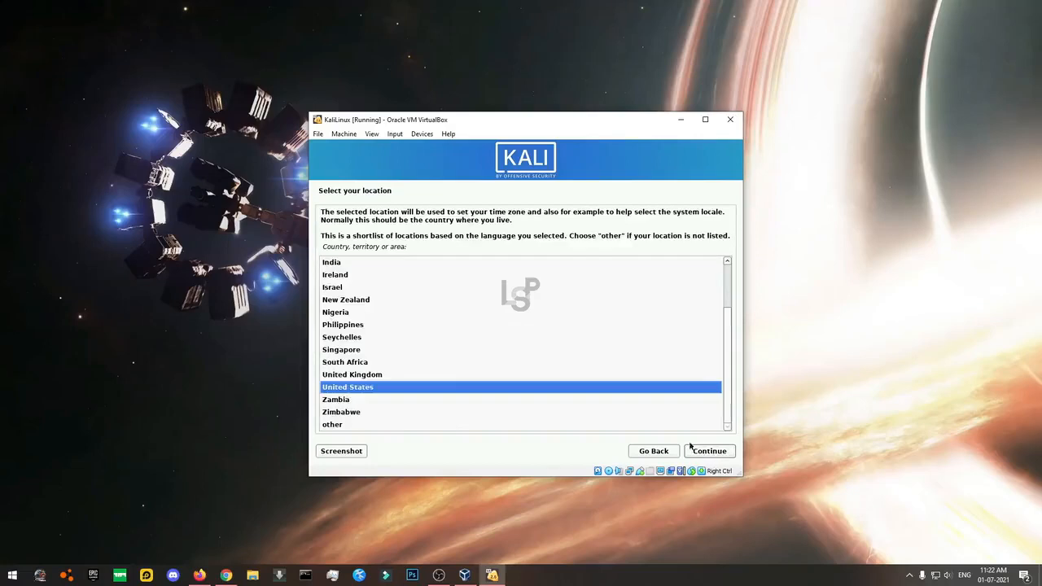
Choose India as the location and accept the American English keymap.
scroll(366, 338, "up", 2)
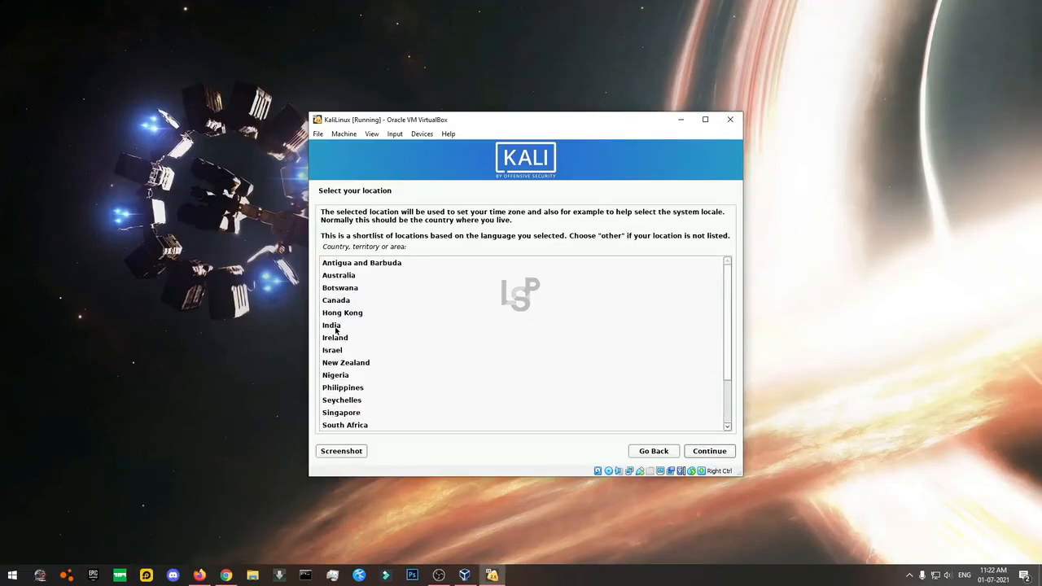
left_click(350, 325)
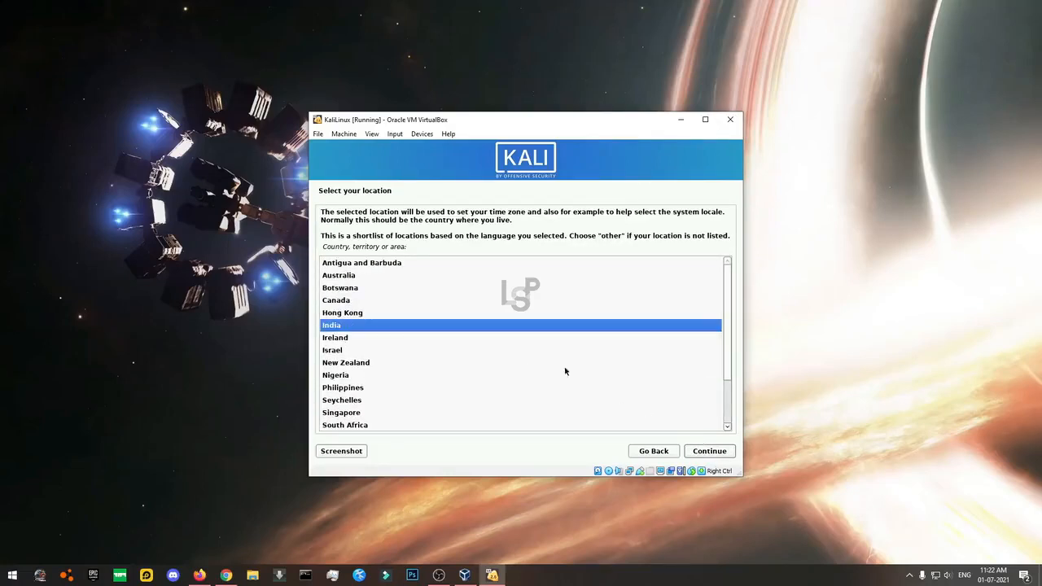
left_click(699, 453)
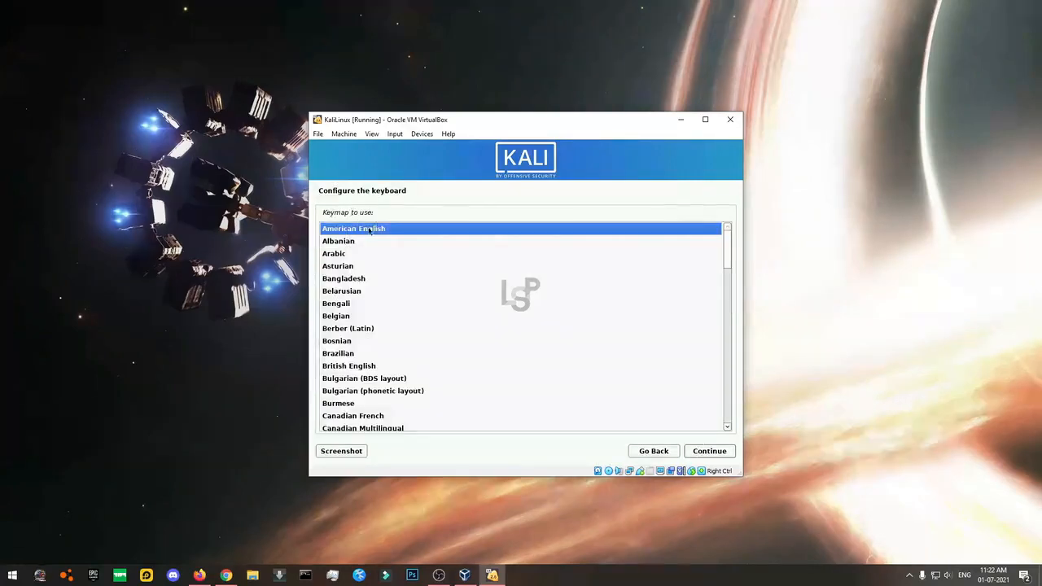
left_click(709, 456)
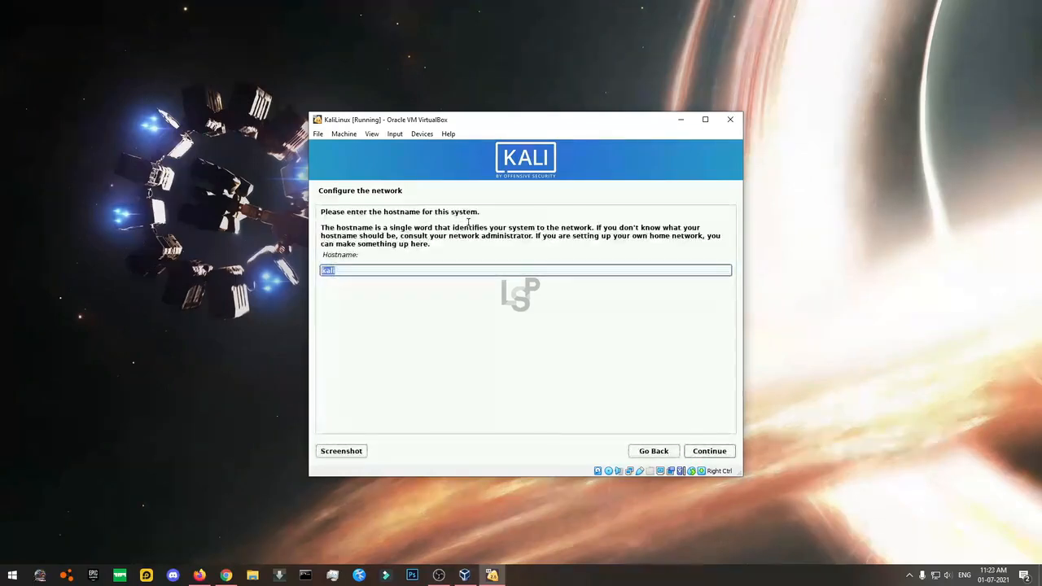
Accept kali as the hostname and leave the domain name blank.
left_click(340, 271)
left_click_drag(340, 270, 310, 271)
left_click(424, 271)
left_click_drag(340, 271, 311, 272)
left_click(338, 270)
left_click(348, 271)
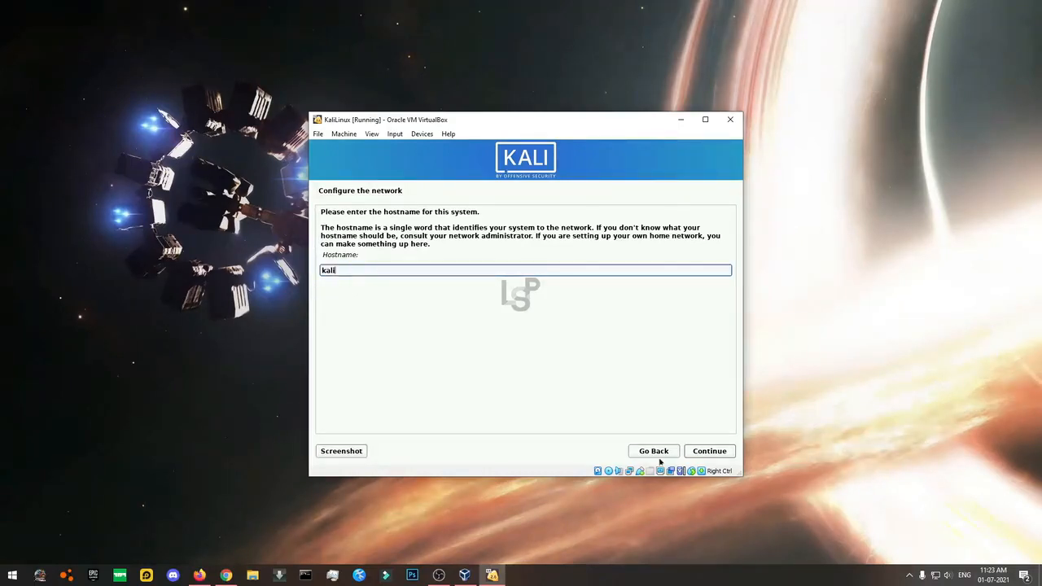
left_click(711, 457)
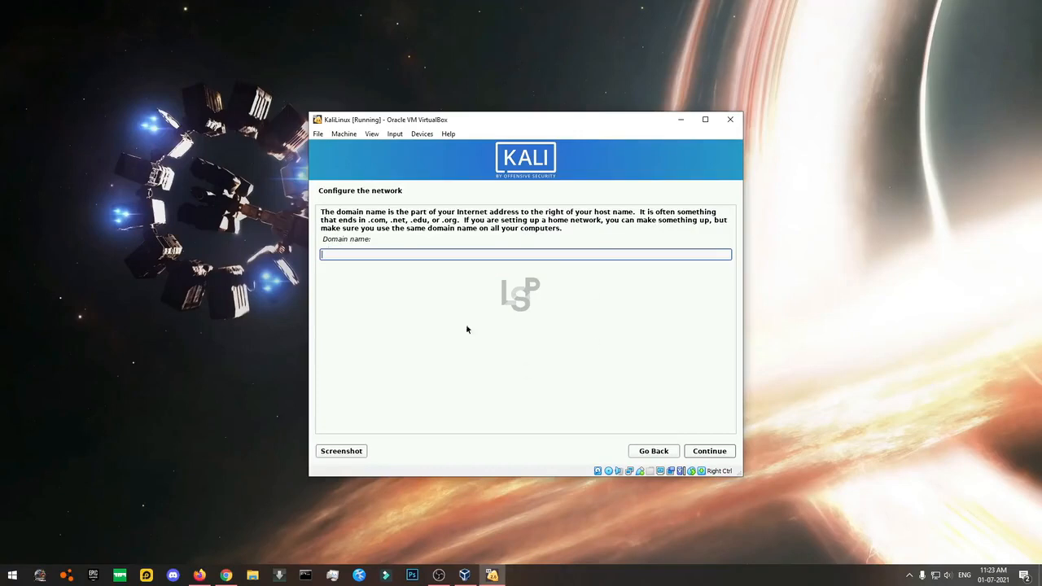
left_click(707, 451)
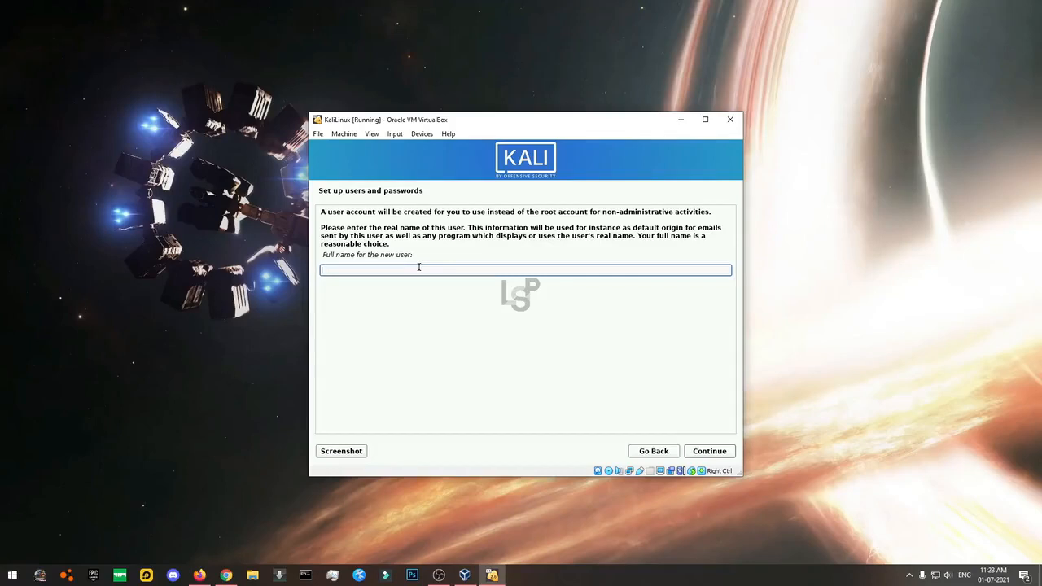
Enter the new user's full name and accept the prefilled username.
type("rsh")
type("hul")
left_click(709, 452)
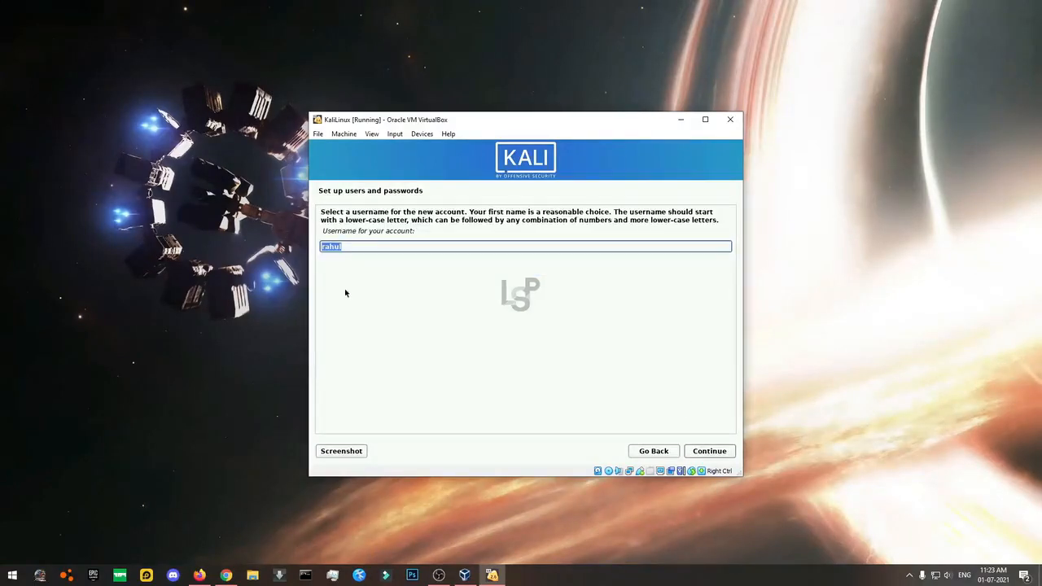
left_click(382, 246)
left_click_drag(381, 246, 307, 252)
left_click(446, 244)
left_click(713, 454)
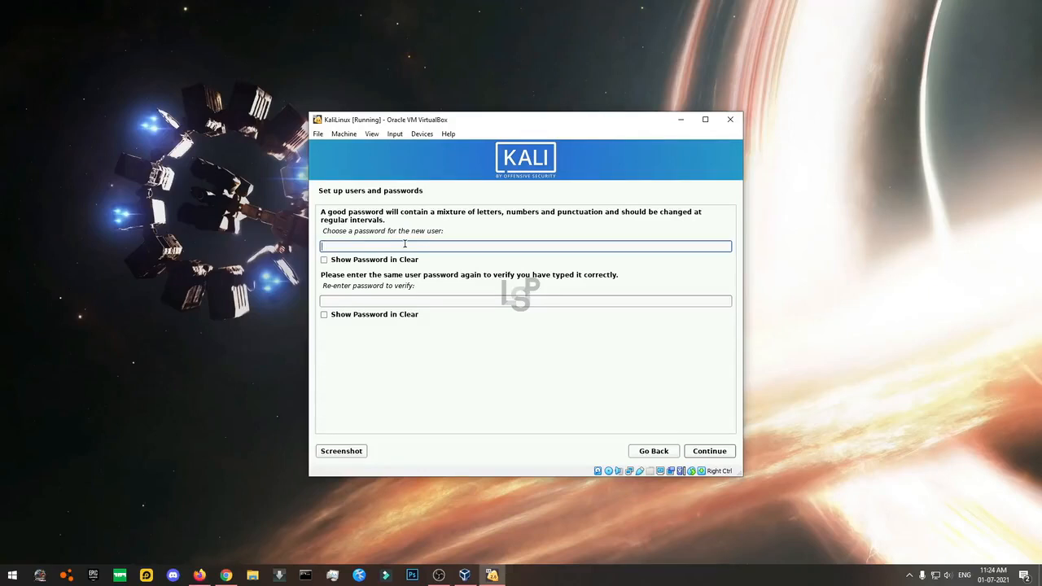
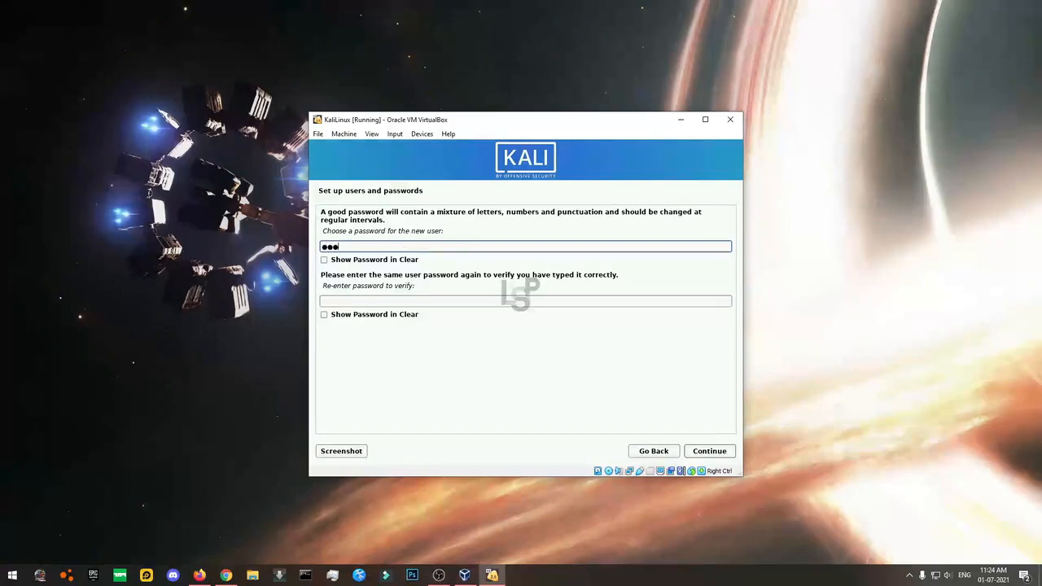
Set the account password, shown in clear text, and confirm it.
left_click(324, 260)
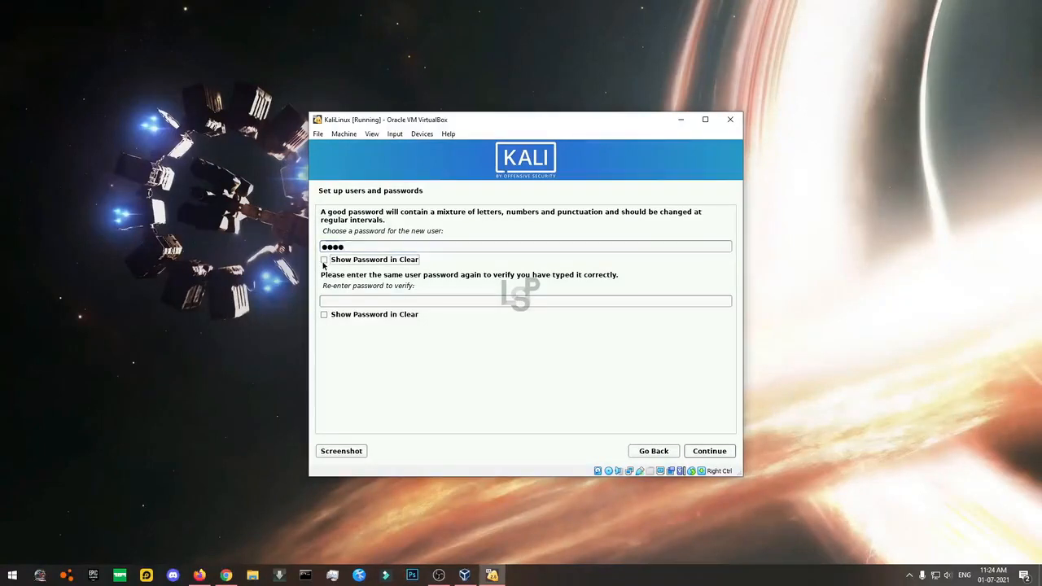
left_click(324, 314)
left_click(334, 300)
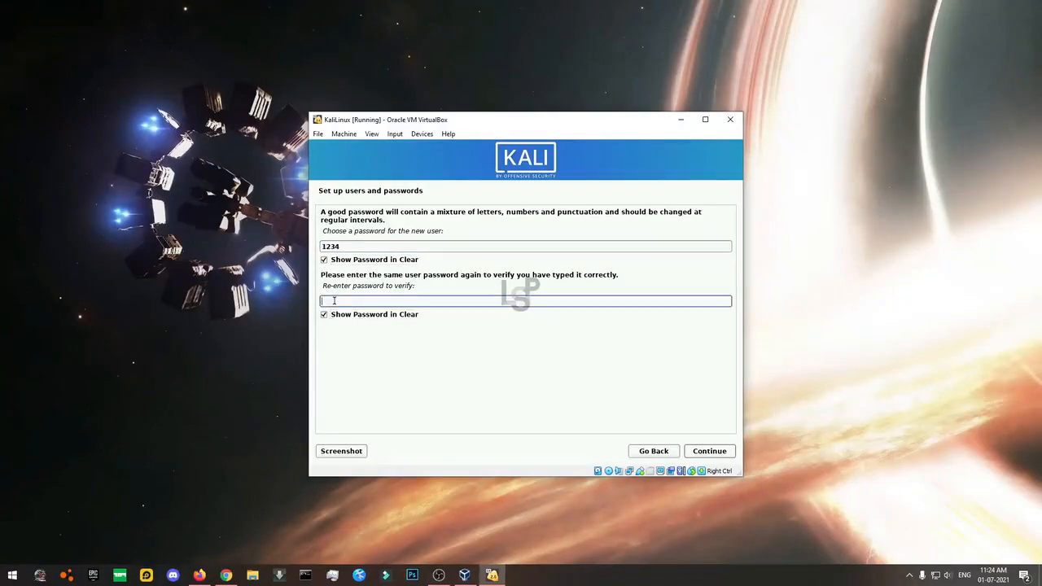
left_click(707, 453)
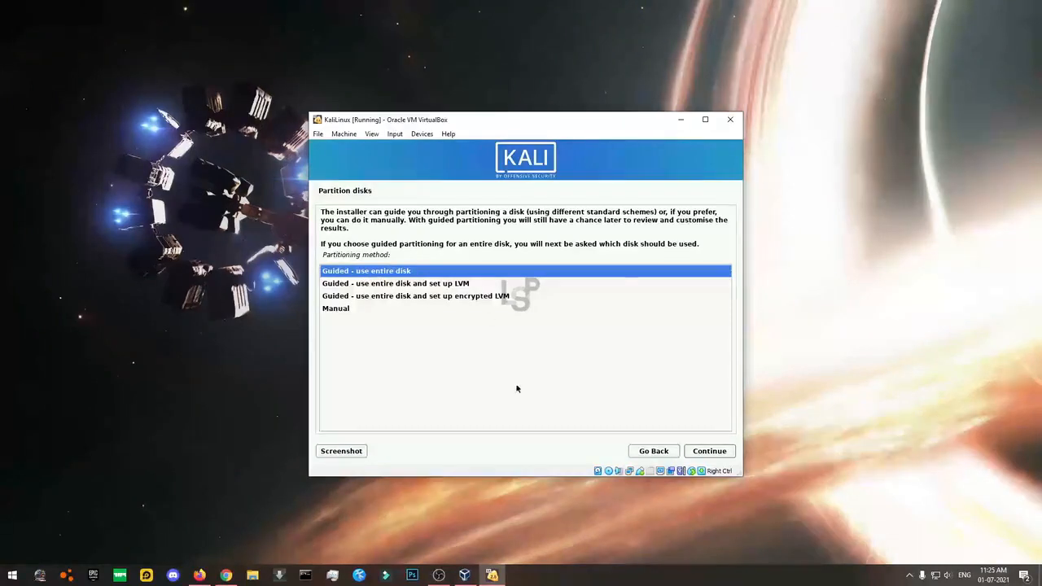
Guided-partition the 33.3 GB disk with all files in one partition and write the changes.
left_click(708, 450)
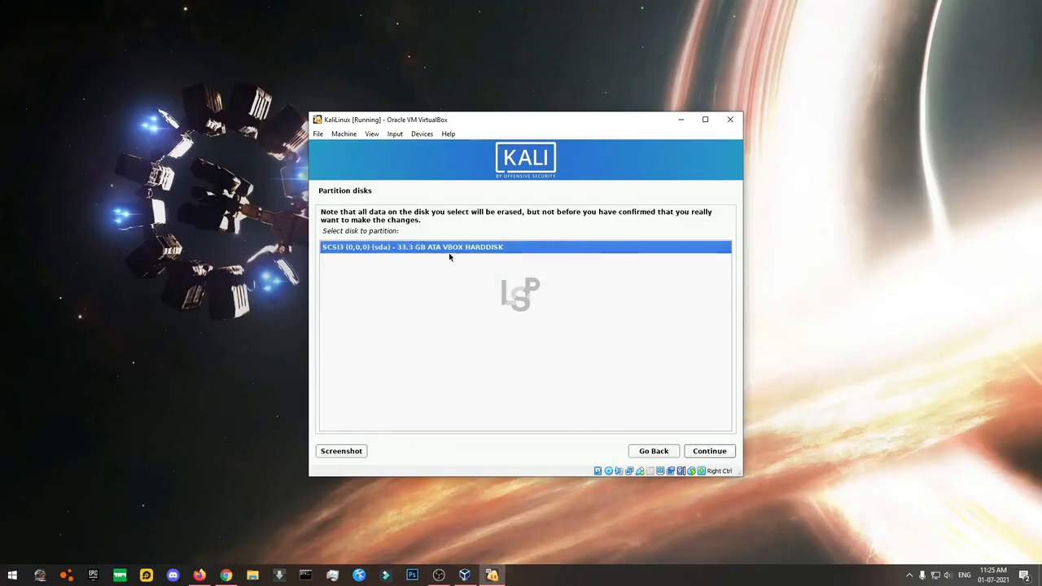
left_click(709, 452)
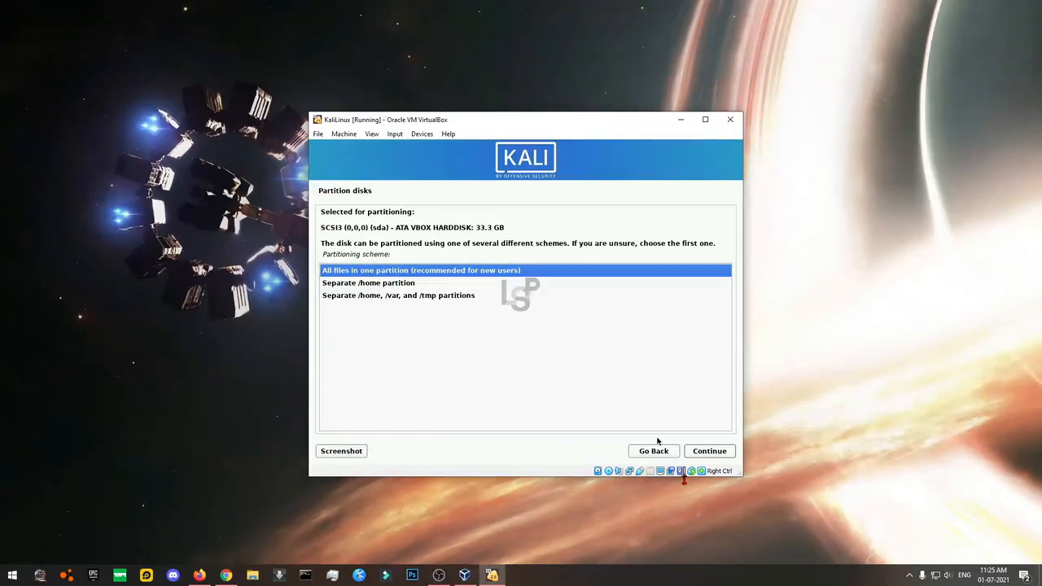
left_click(706, 452)
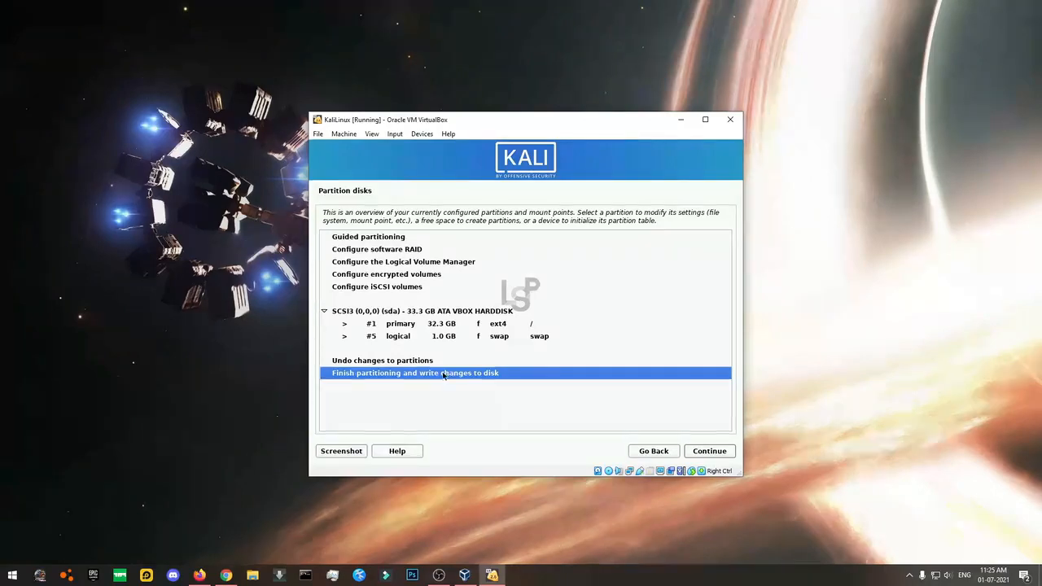
left_click(695, 453)
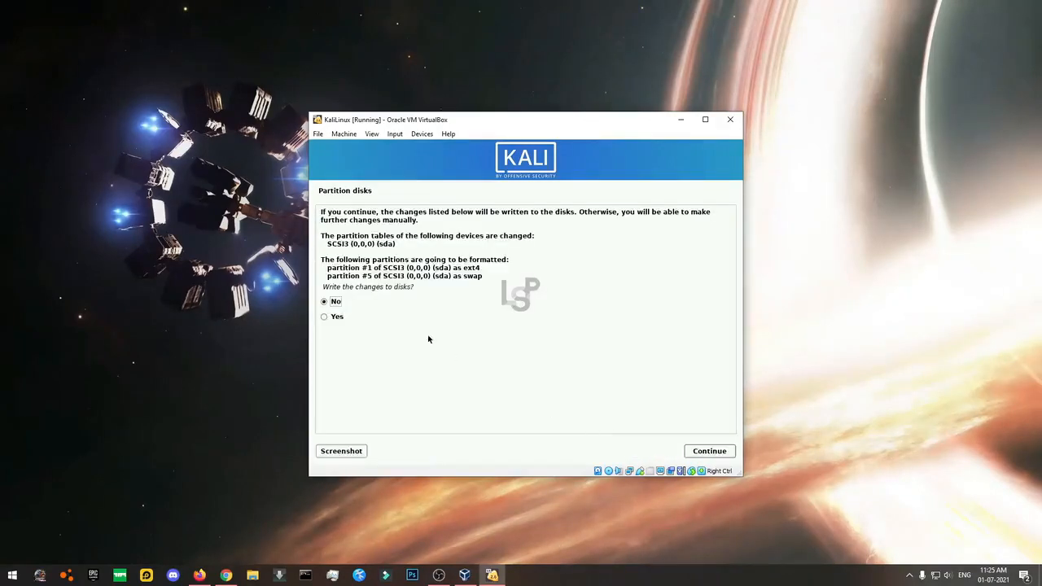
left_click(337, 318)
Confirm the partition write, then open the host Task Manager's Performance view beside the VM.
left_click(705, 453)
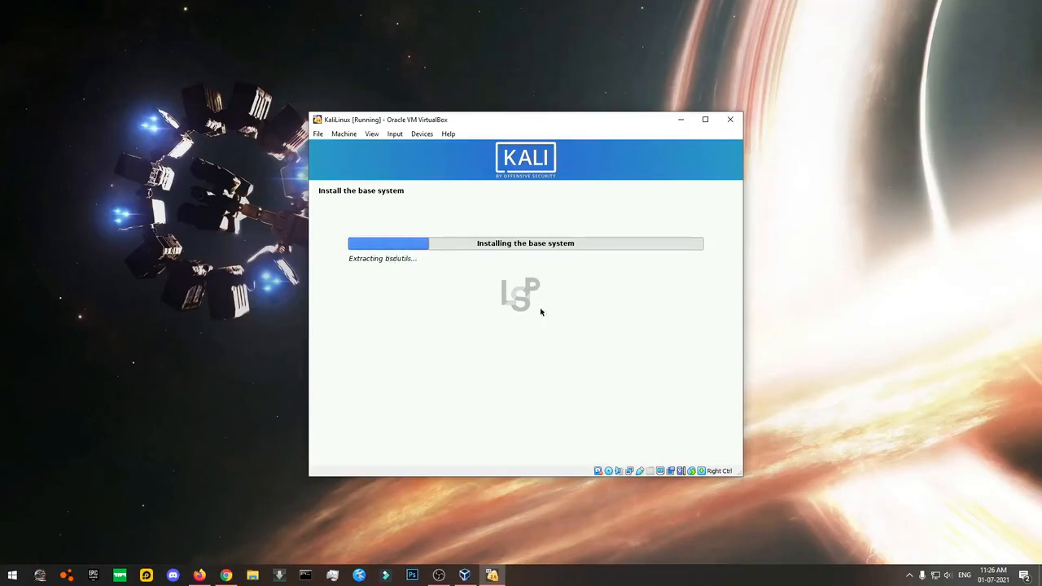
left_click(332, 575)
left_click_drag(226, 191, 646, 250)
left_click(795, 275)
Check Disk 1 (S:) activity in Task Manager, then minimise it.
left_click(660, 403)
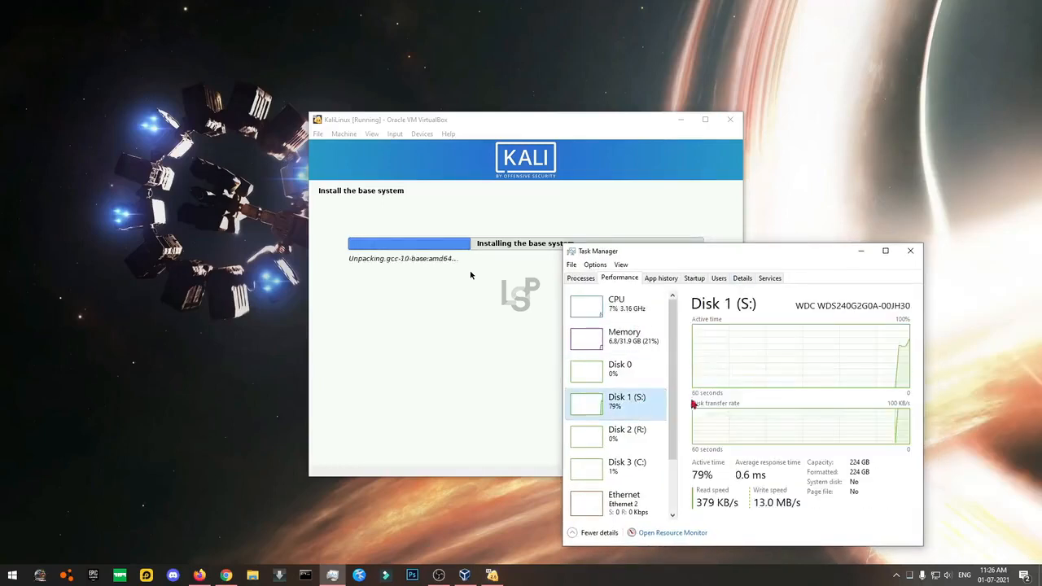
scroll(663, 477, "down", 2)
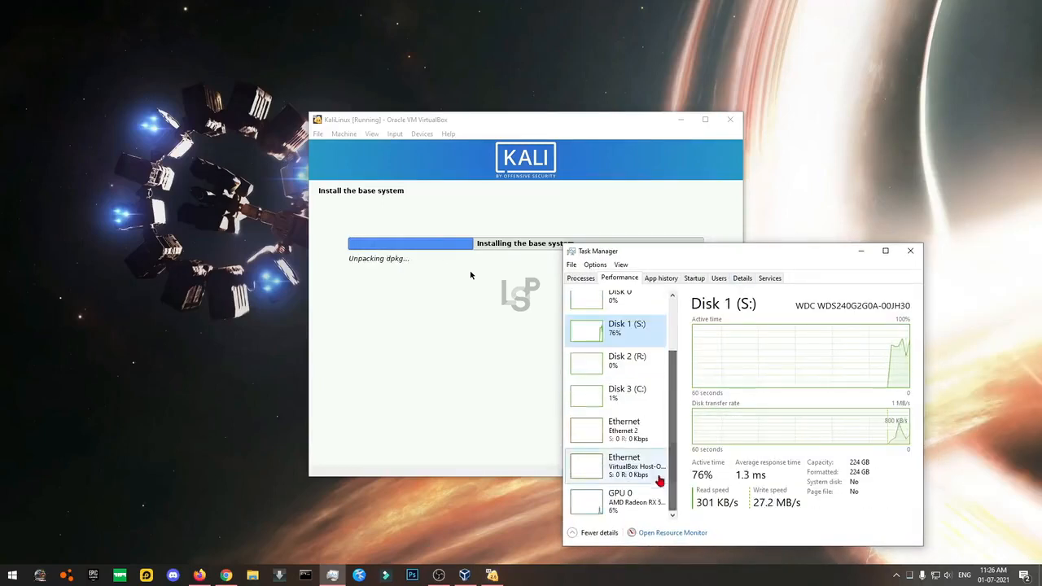
scroll(640, 400, "up", 2)
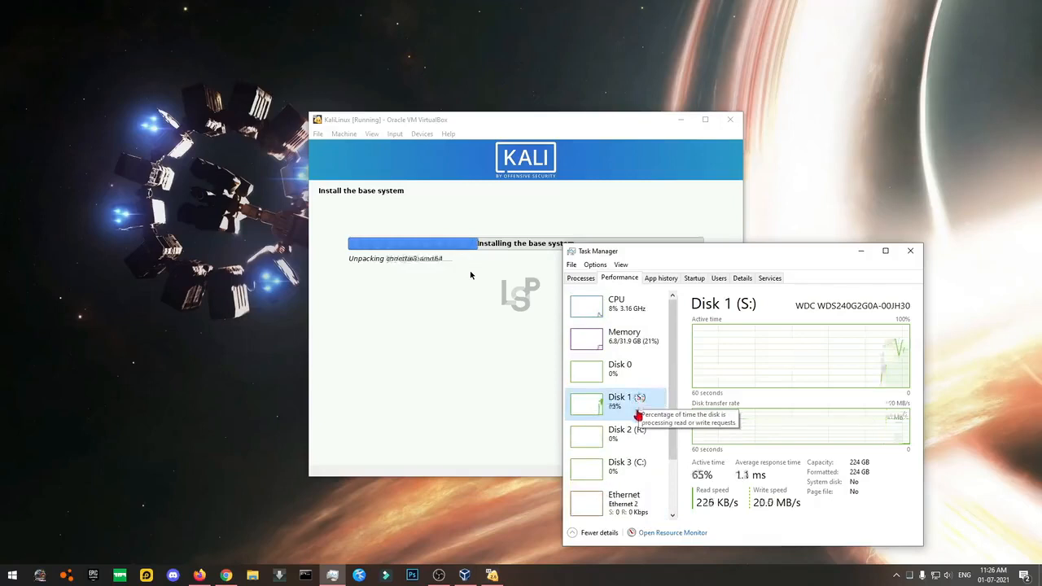
left_click_drag(680, 259, 681, 264)
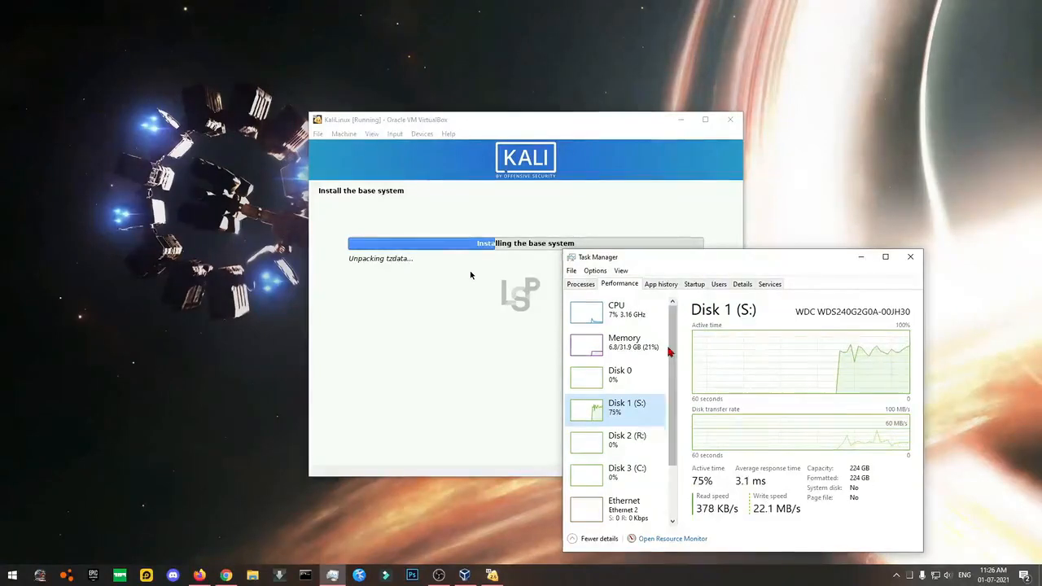
left_click(861, 257)
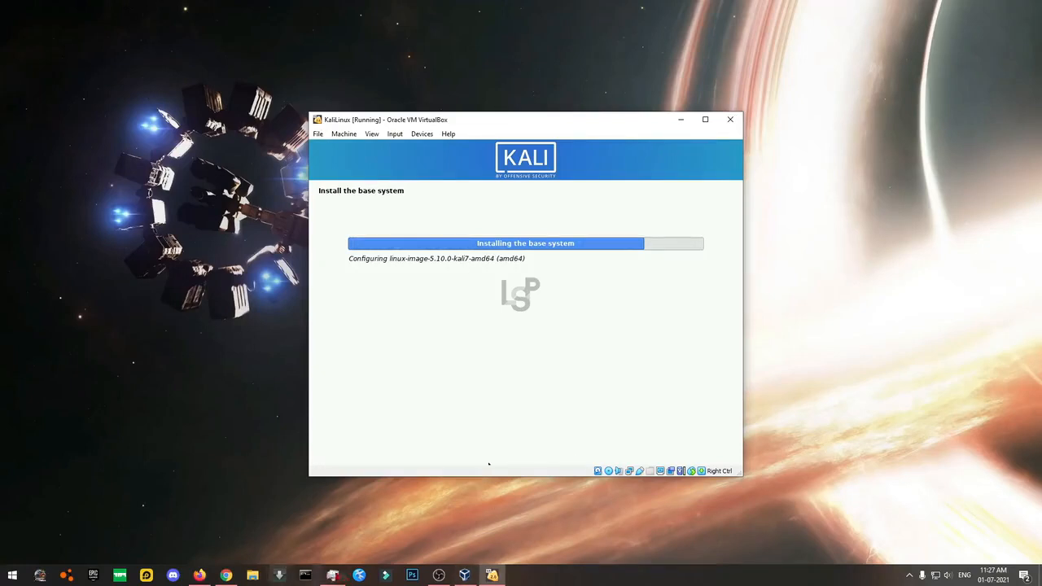
Check the network adapters, memory and CPU load, then minimise Task Manager again.
left_click(332, 575)
scroll(661, 426, "down", 2)
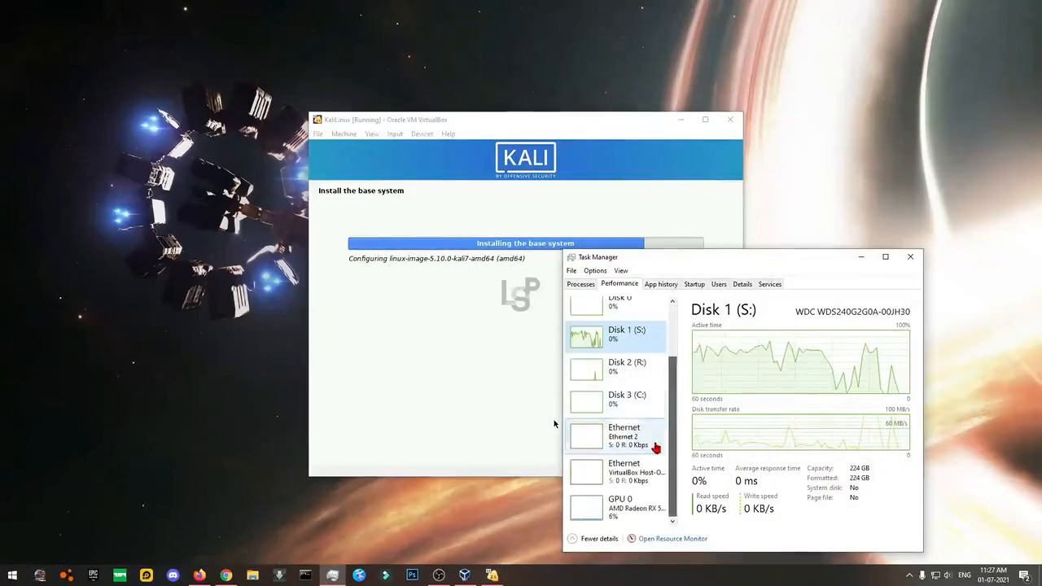
left_click(648, 467)
left_click(658, 442)
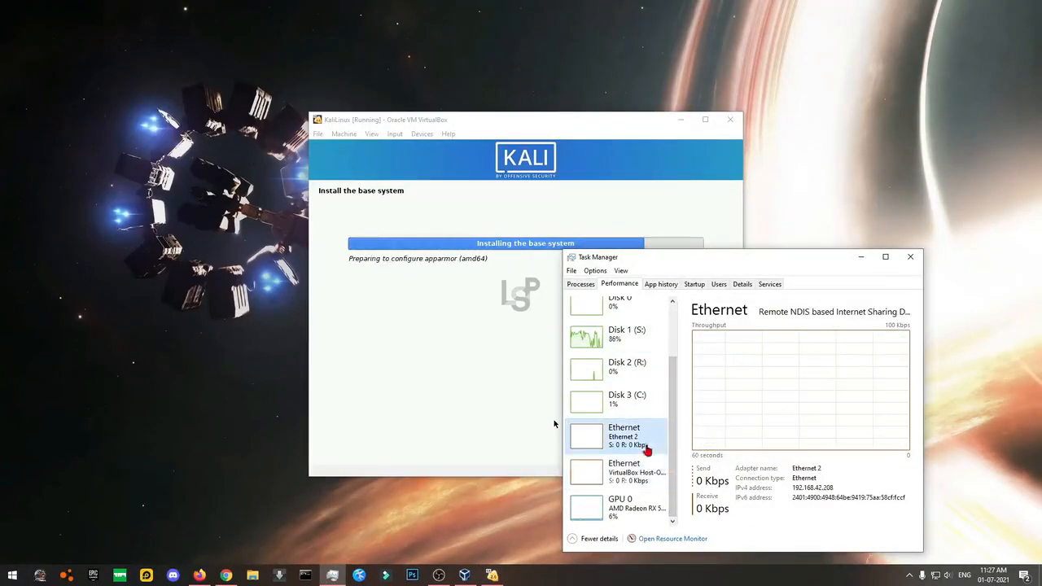
scroll(647, 423, "up", 1)
scroll(627, 403, "up", 1)
left_click(621, 340)
left_click(618, 310)
left_click(861, 257)
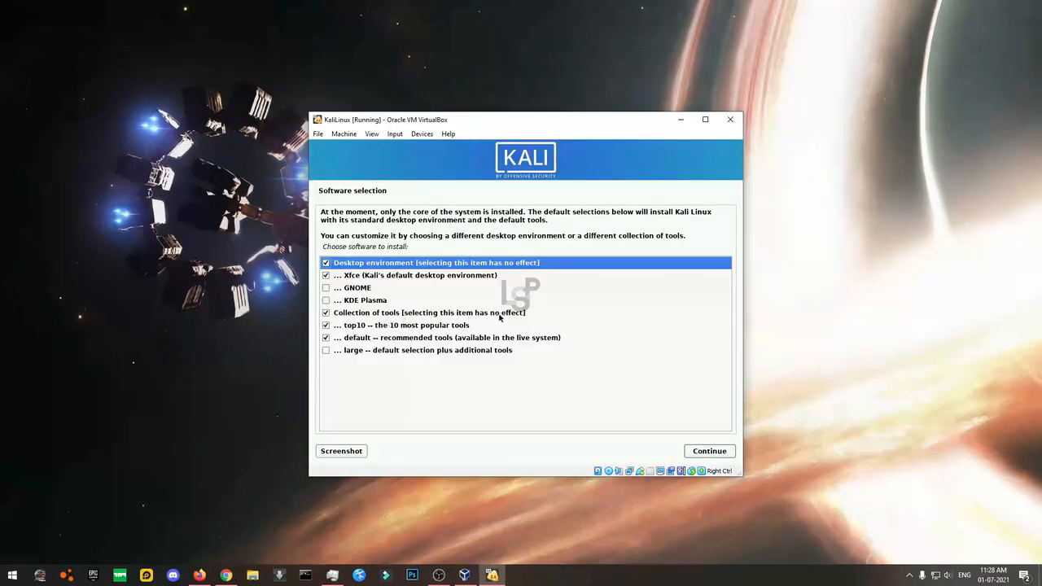
Browse the desktop environment and tool collection options, toggling the top10 entry.
left_click(324, 279)
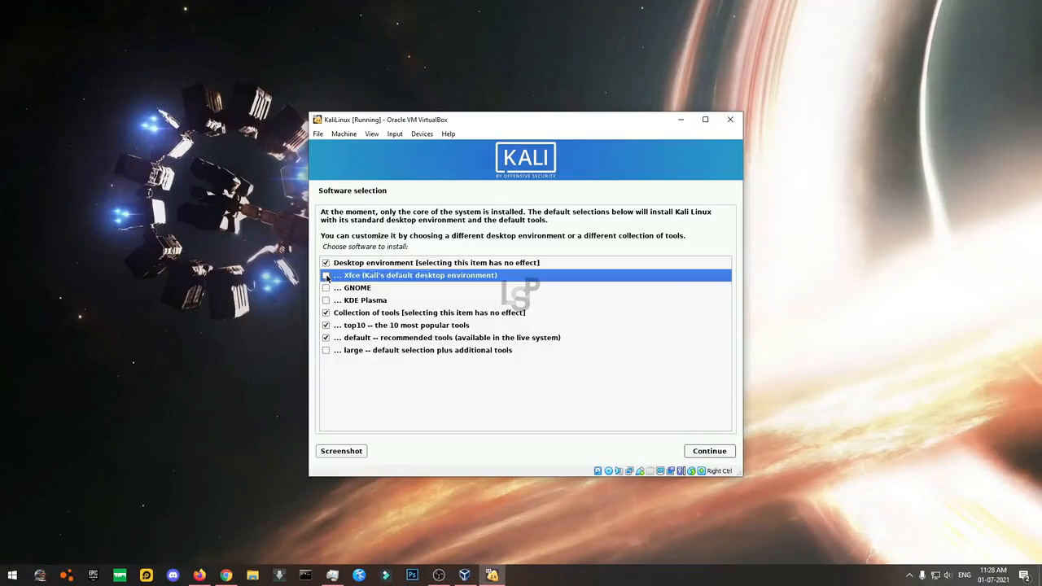
left_click(344, 265)
left_click(350, 279)
left_click(368, 315)
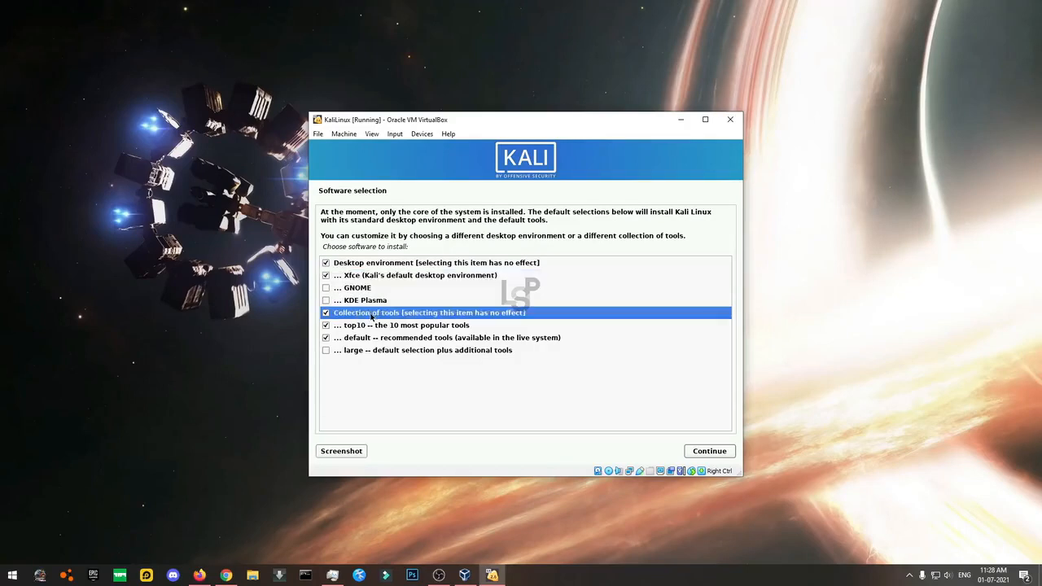
left_click(368, 329)
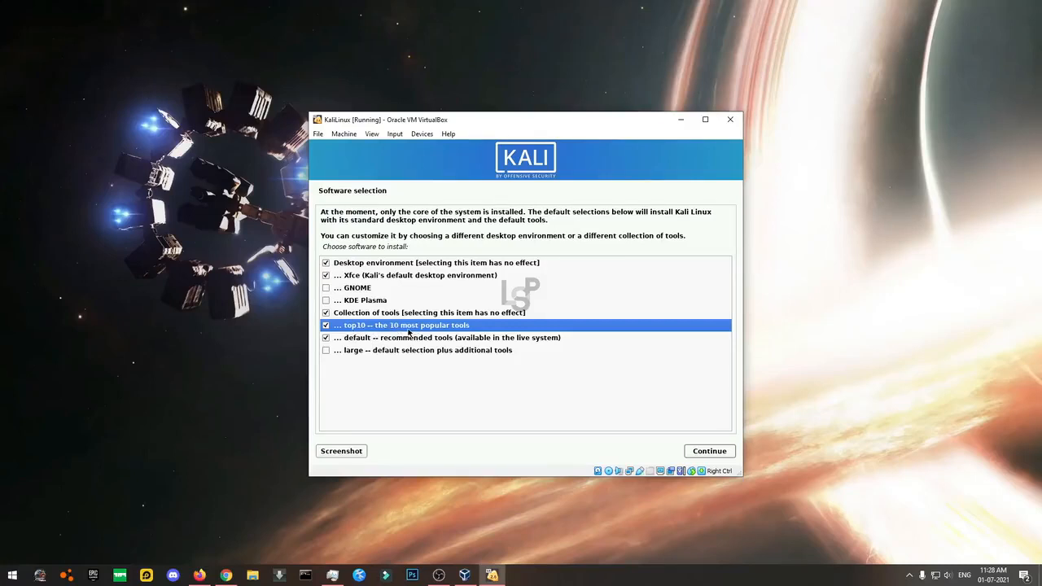
left_click(383, 341)
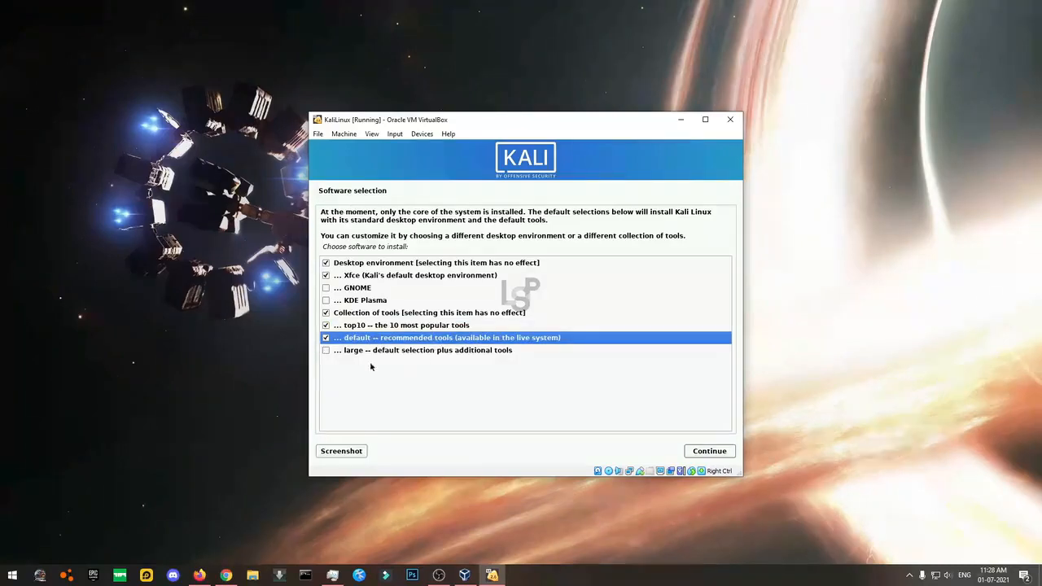
left_click(348, 328)
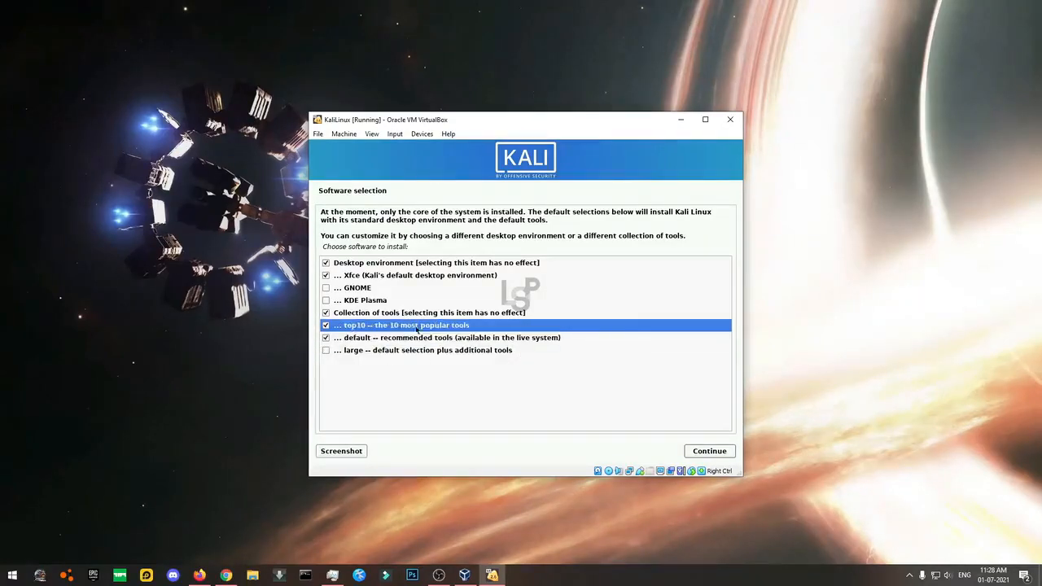
left_click(327, 325)
Tick 'top10 -- the 10 most popular tools' and continue with the software selection.
left_click(362, 264)
left_click(365, 275)
left_click(377, 314)
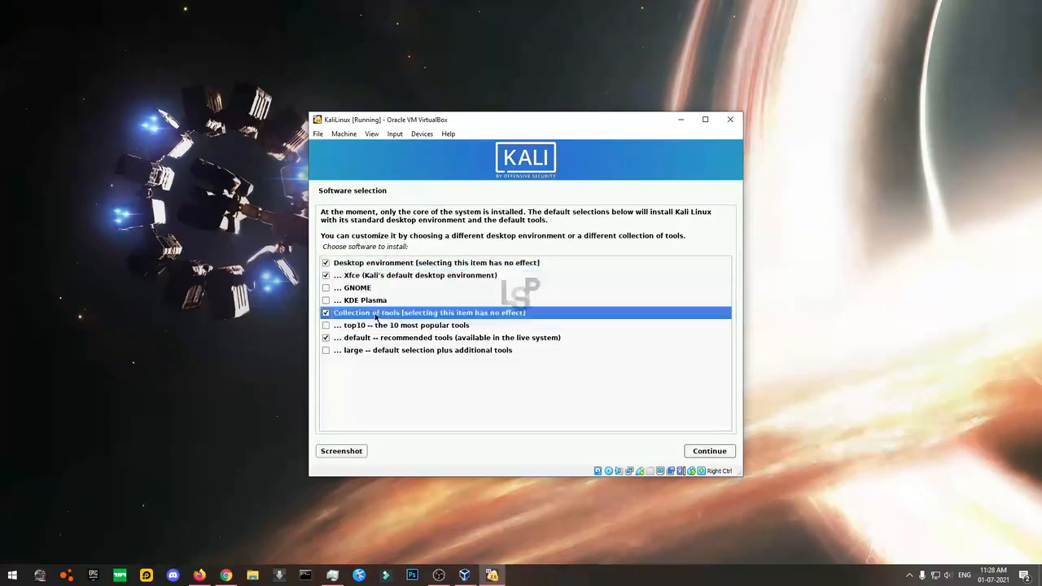
left_click(367, 263)
left_click(368, 276)
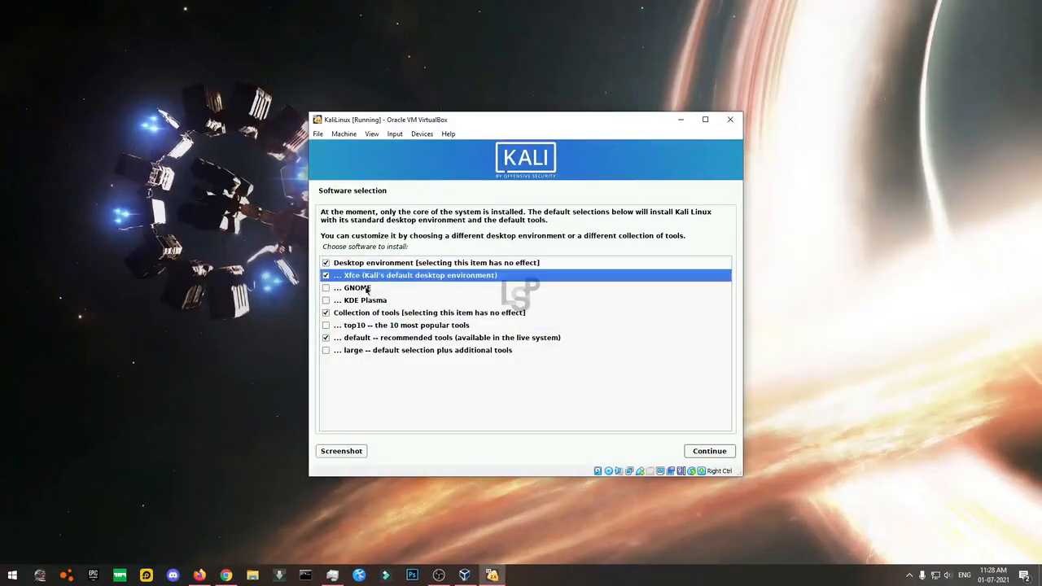
left_click(372, 313)
left_click(386, 325)
left_click(391, 338)
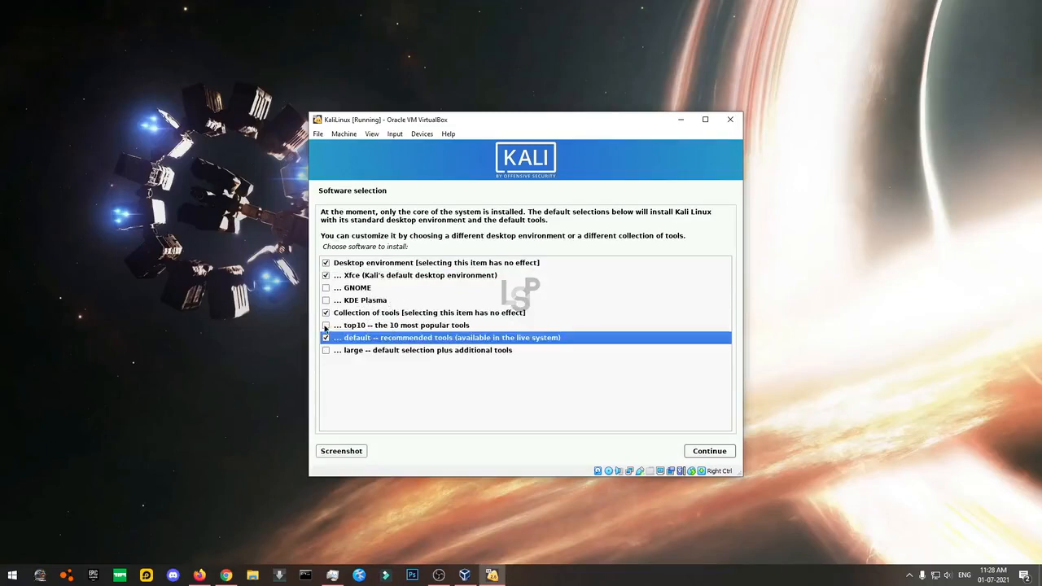
left_click(326, 326)
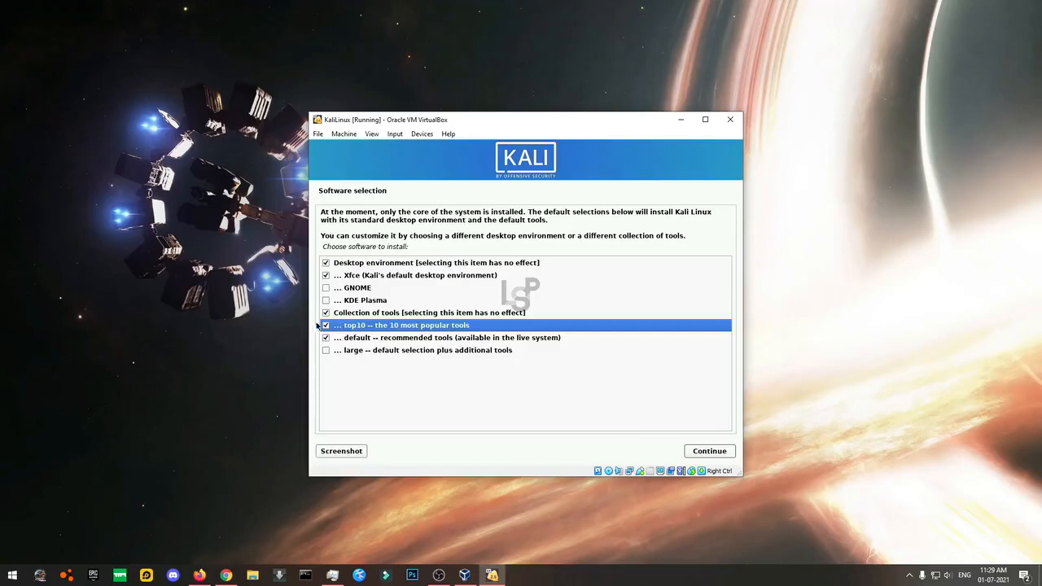
left_click(706, 452)
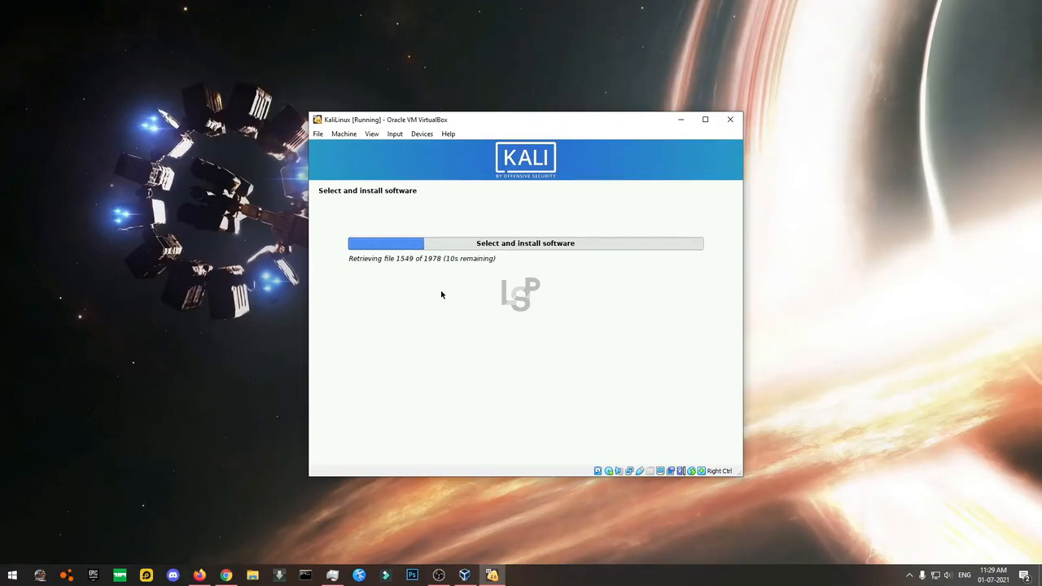
Open Task Manager to watch host load while Kali retrieves packages.
left_click(332, 575)
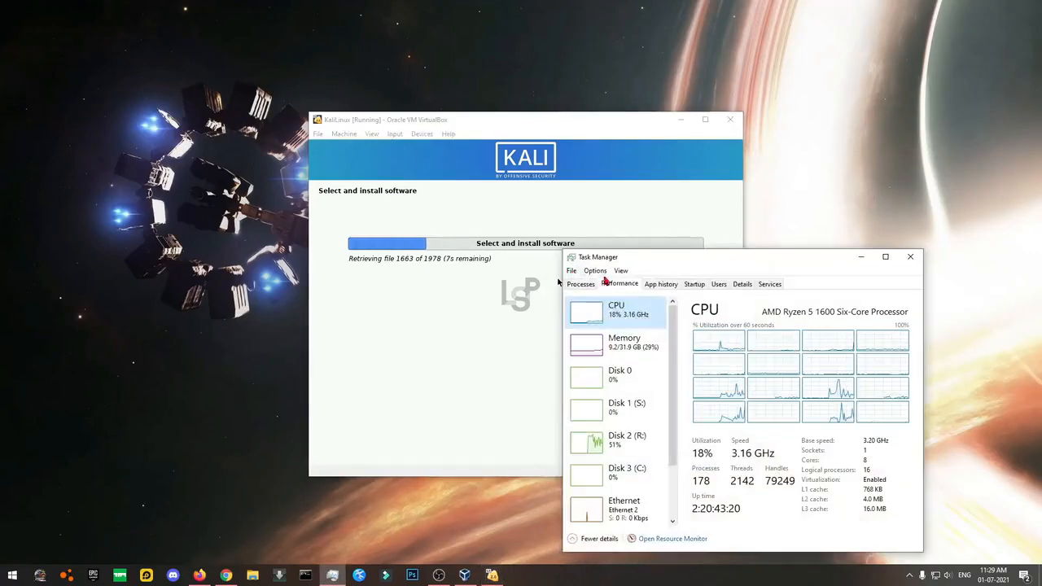
Check Disk 2 (R:) activity in Task Manager, then close it.
mouse_move(671, 389)
left_mouse_down()
mouse_move(671, 446)
mouse_move(659, 384)
left_mouse_up()
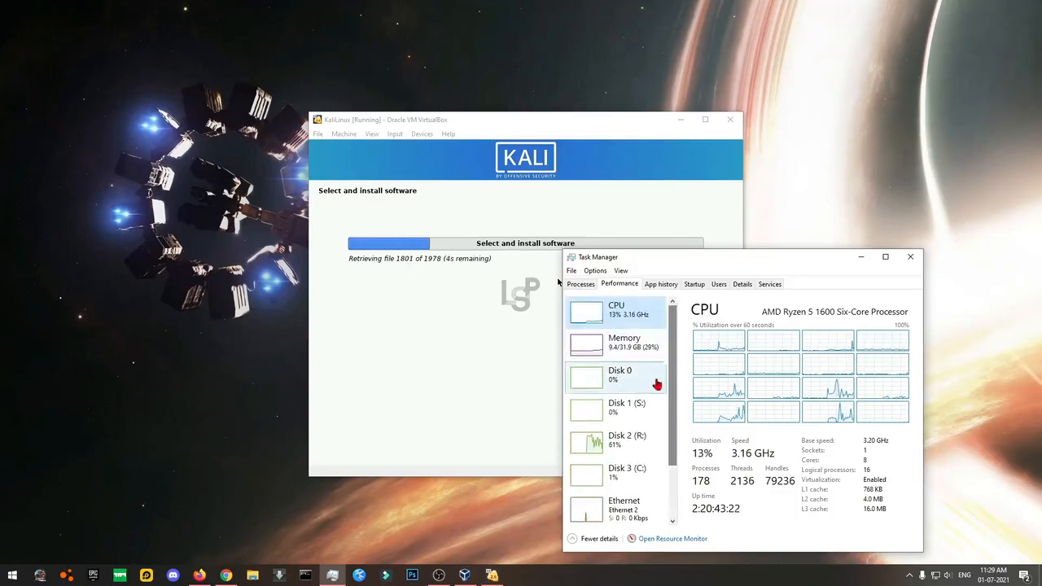
left_click(639, 440)
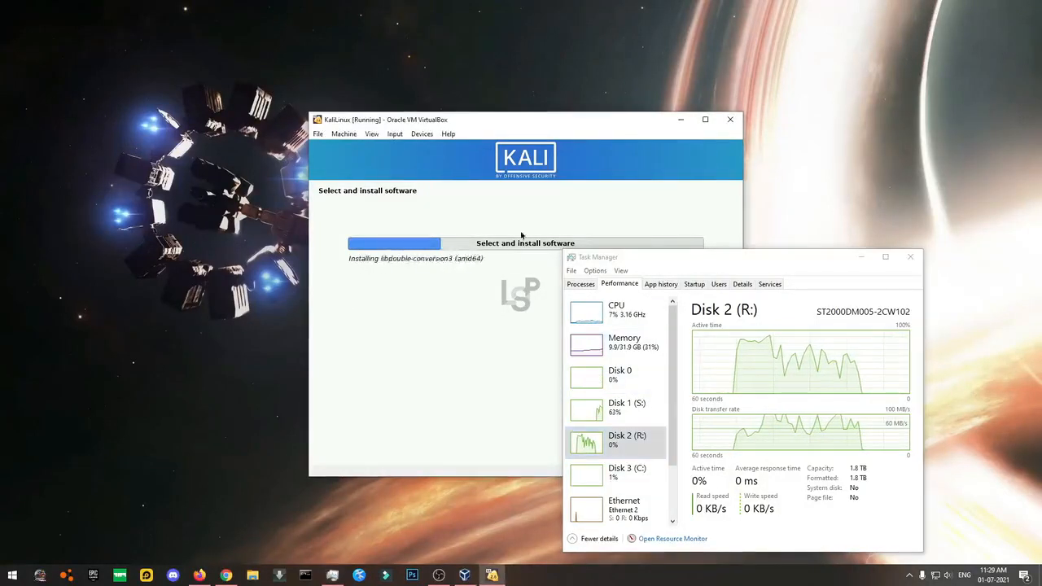
left_click(913, 262)
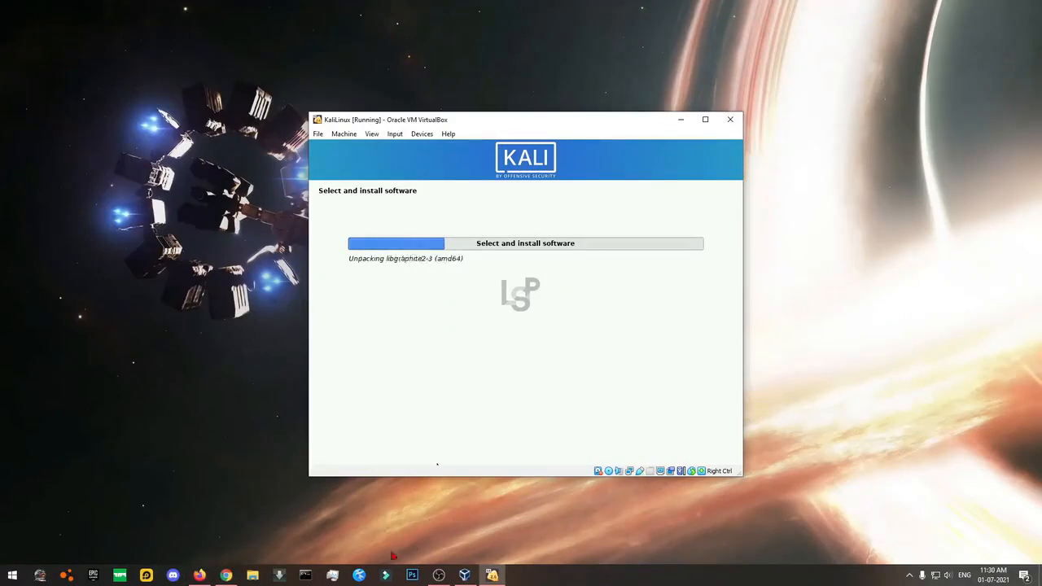
Reopen Task Manager to check CPU and memory, minimise it, and shift the VM window.
left_click(333, 576)
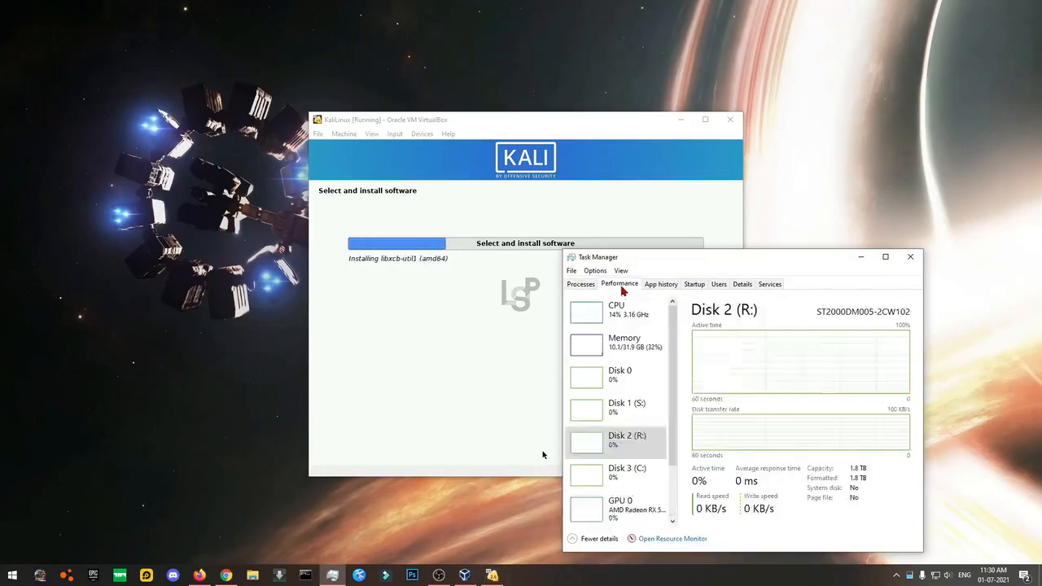
left_click(626, 310)
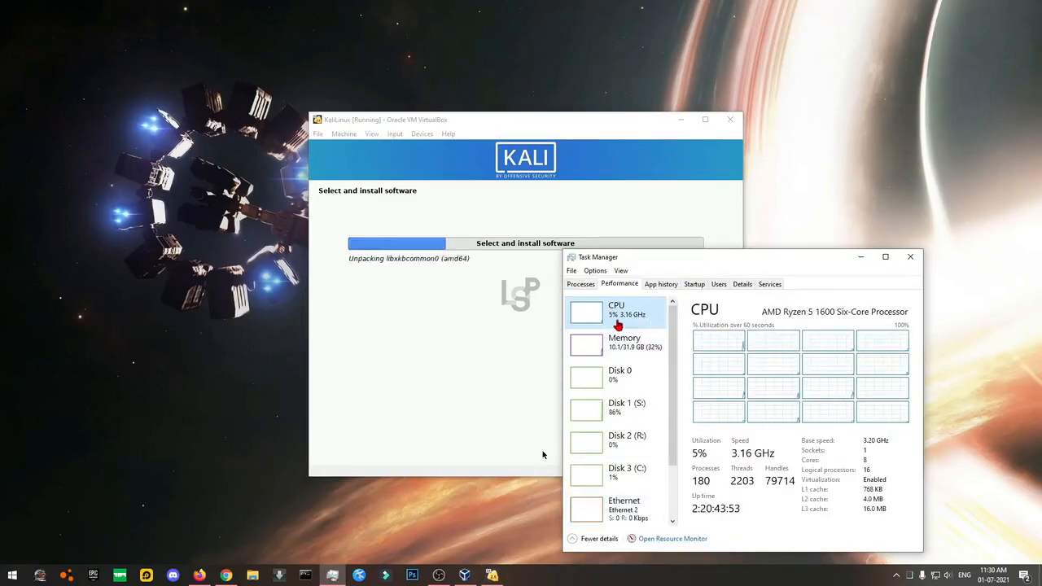
left_click(639, 346)
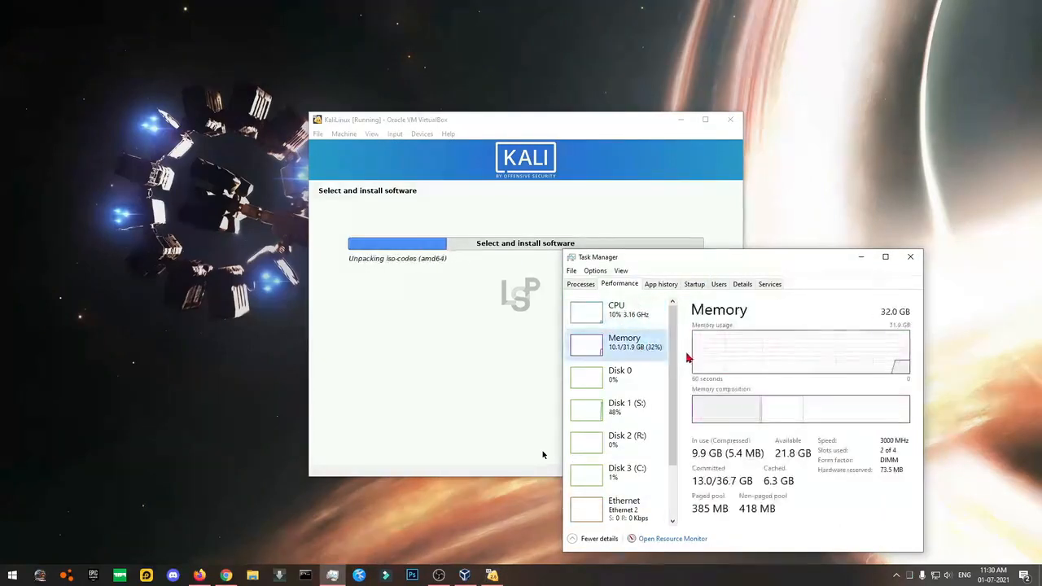
left_click(621, 307)
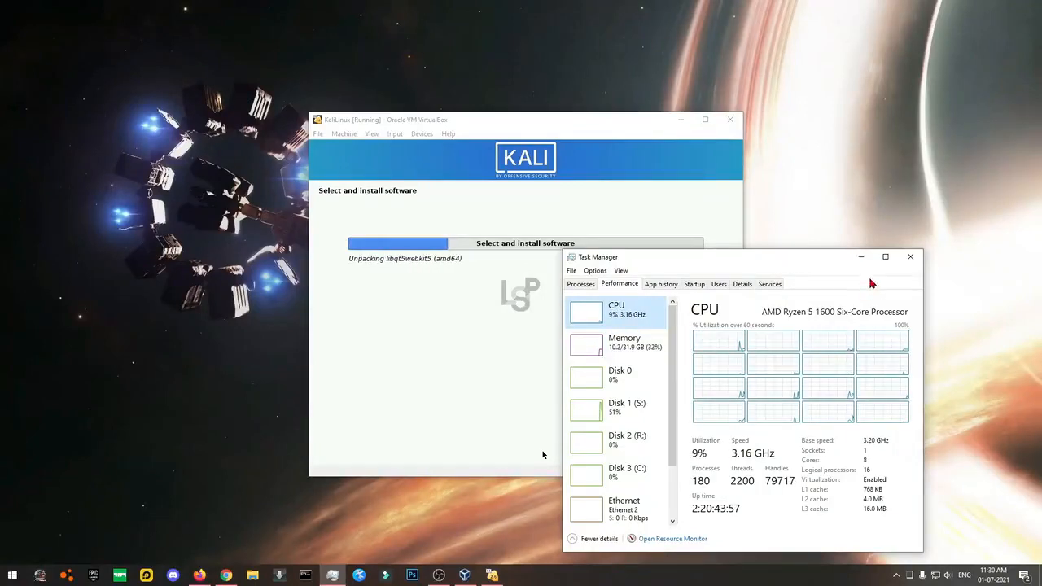
left_click(607, 352)
left_click(860, 258)
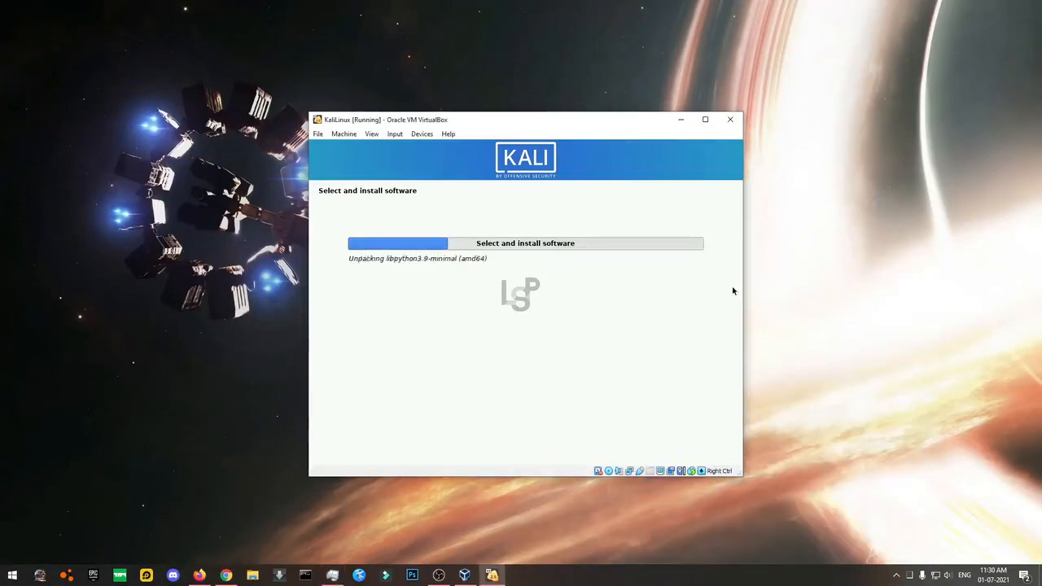
left_click_drag(500, 126, 528, 137)
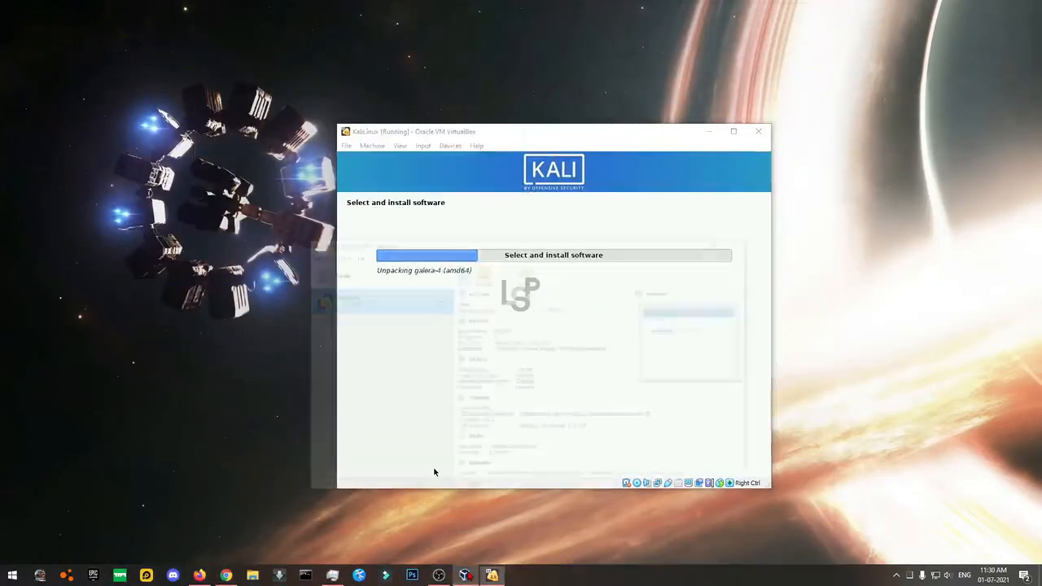
Minimise VirtualBox Manager, move the Kali VM window up, and bring OBS Studio forward.
left_click(726, 168)
left_click_drag(648, 134, 630, 111)
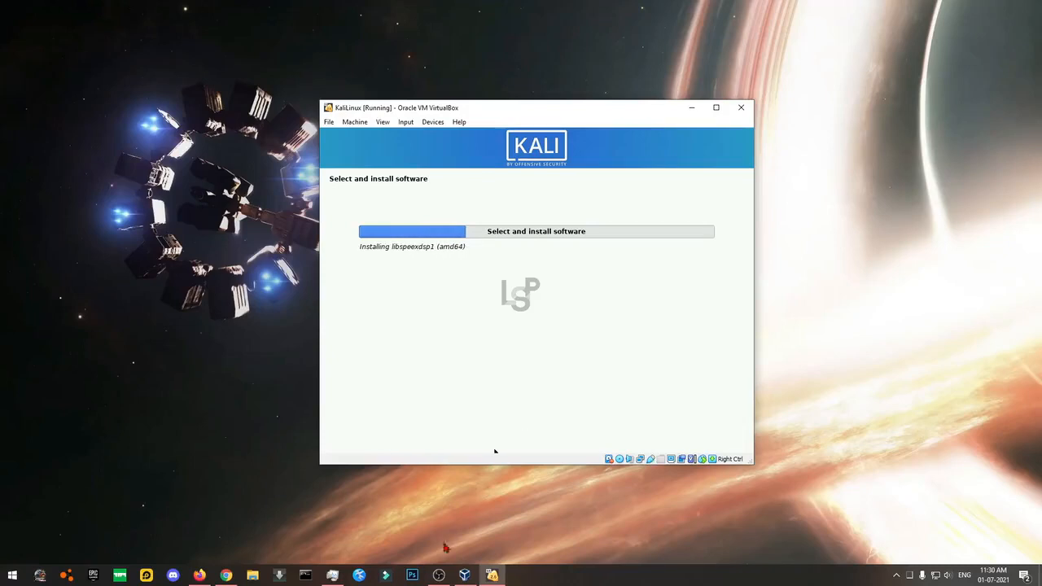
left_click(439, 575)
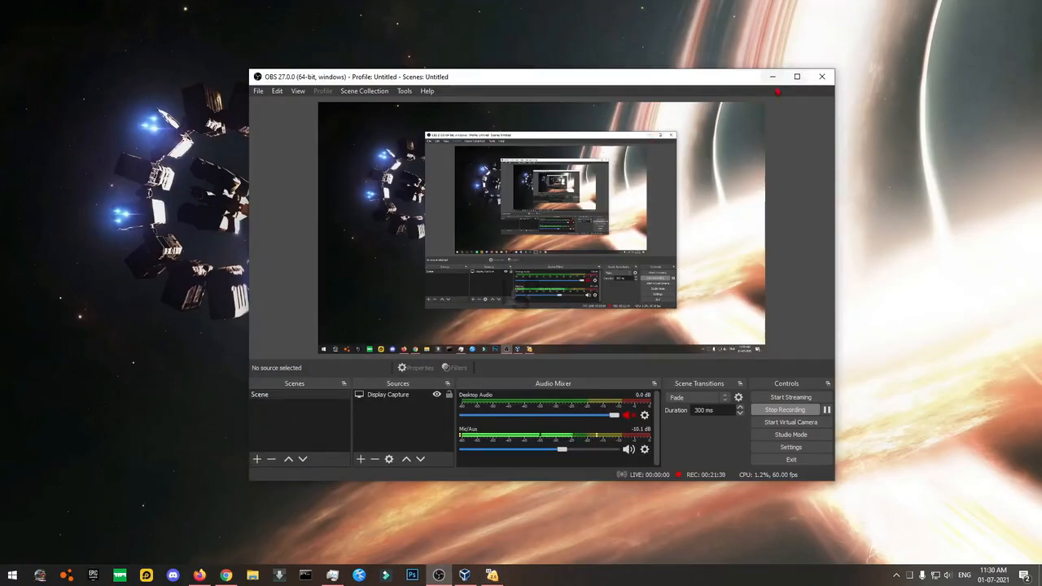
Minimise OBS Studio to return to the Kali installer's GRUB prompt.
left_click(773, 78)
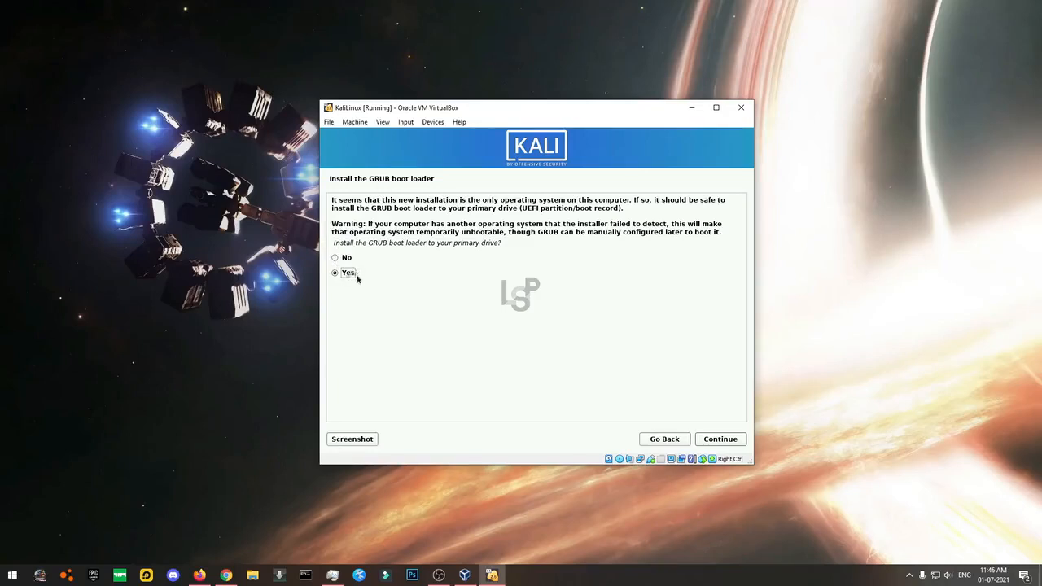
Install GRUB on /dev/sda and reposition the VM window while installation finishes.
left_click(720, 439)
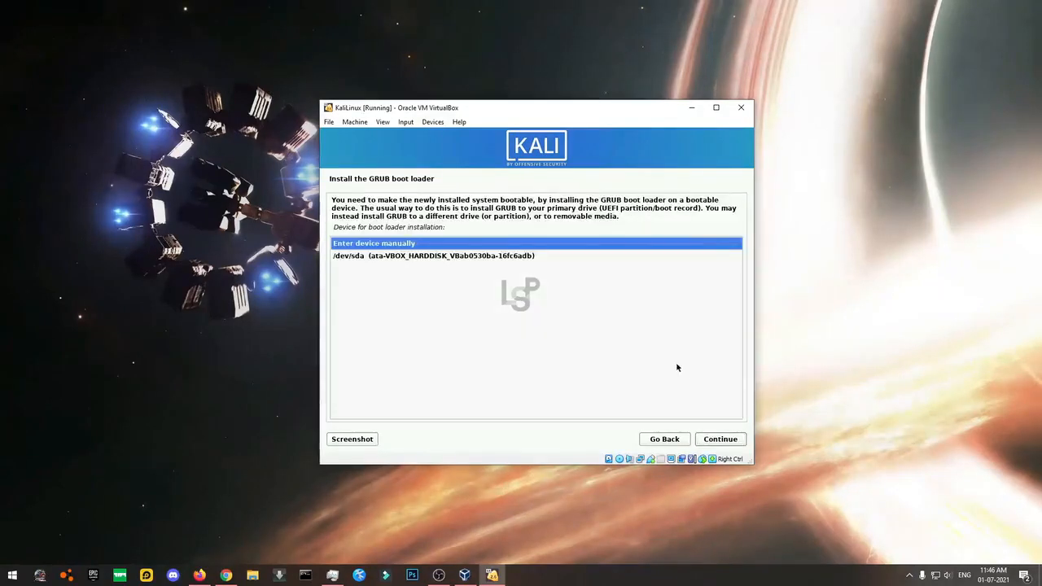
left_click(383, 258)
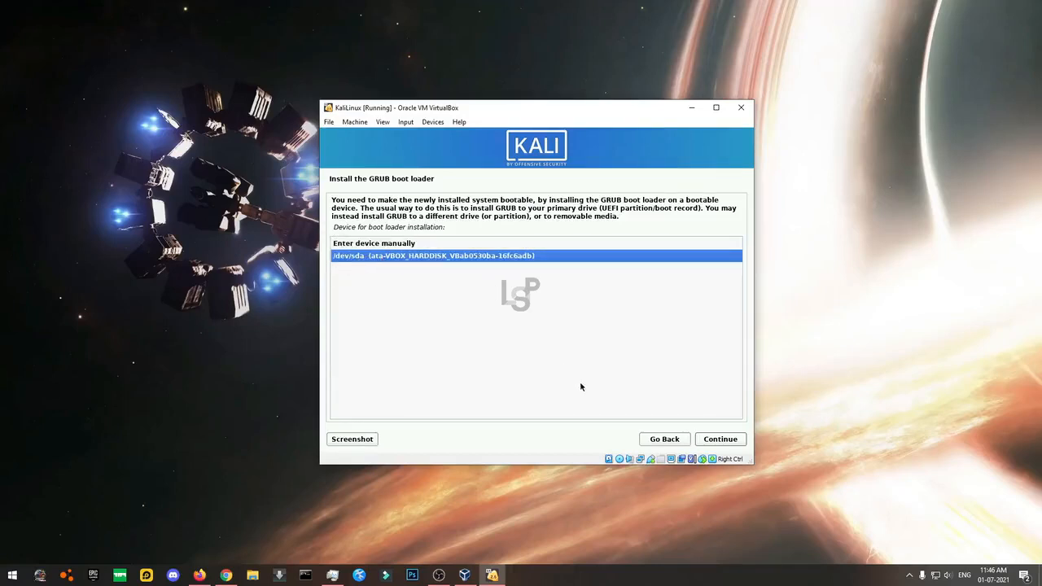
left_click(709, 439)
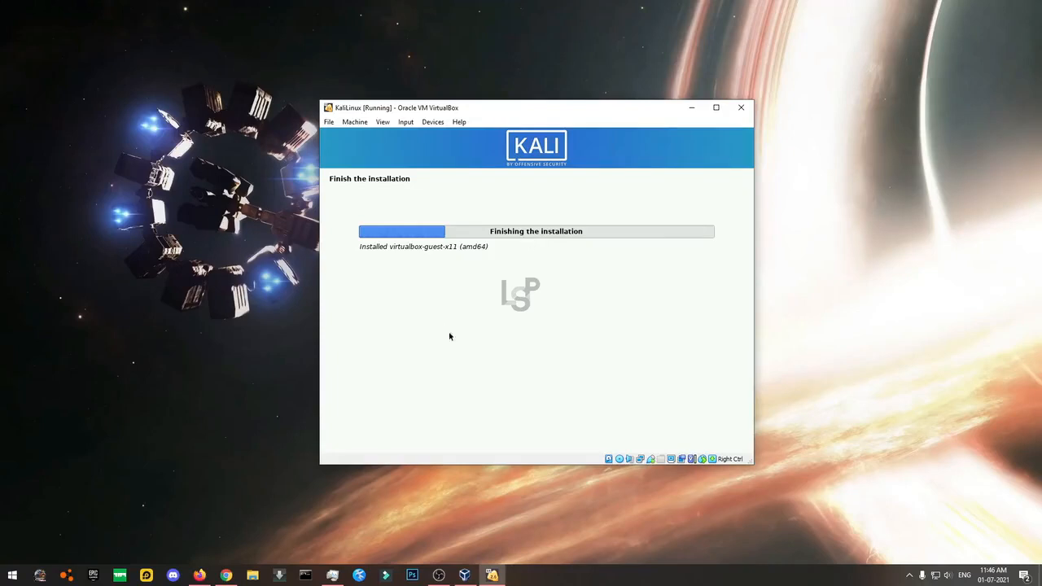
mouse_move(387, 246)
left_mouse_down()
mouse_move(460, 247)
mouse_move(407, 250)
left_mouse_up()
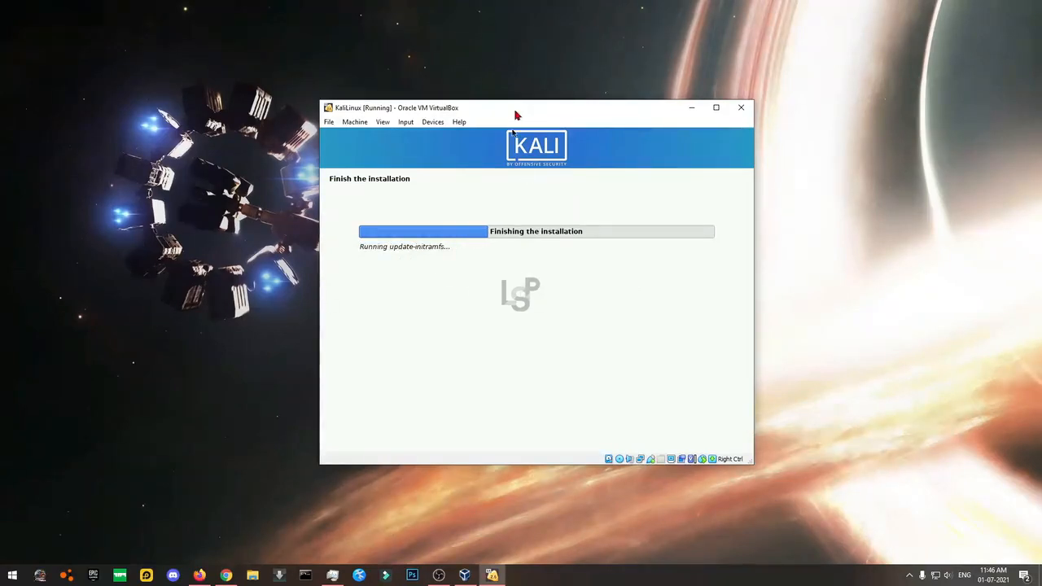
left_click_drag(516, 114, 552, 122)
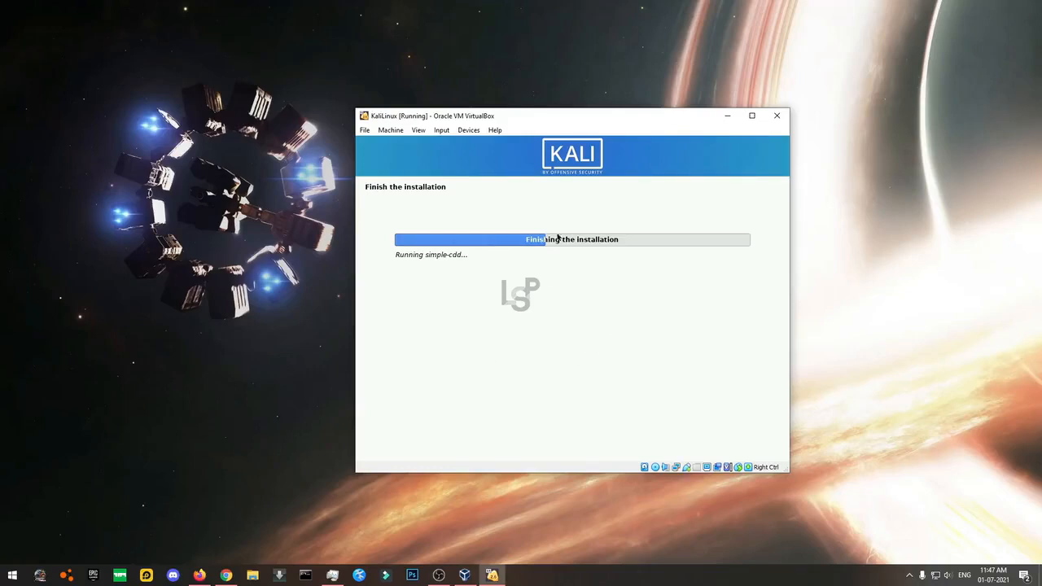
left_click_drag(563, 117, 511, 97)
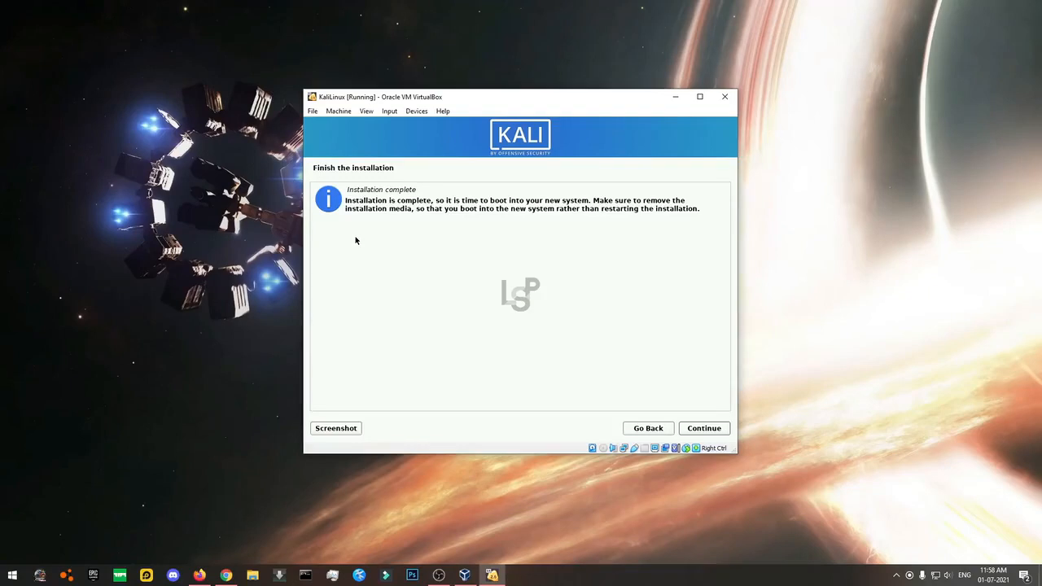
Finish the installation, reboot the VM, and dismiss the mouse integration and capture notices.
left_click_drag(375, 207, 421, 218)
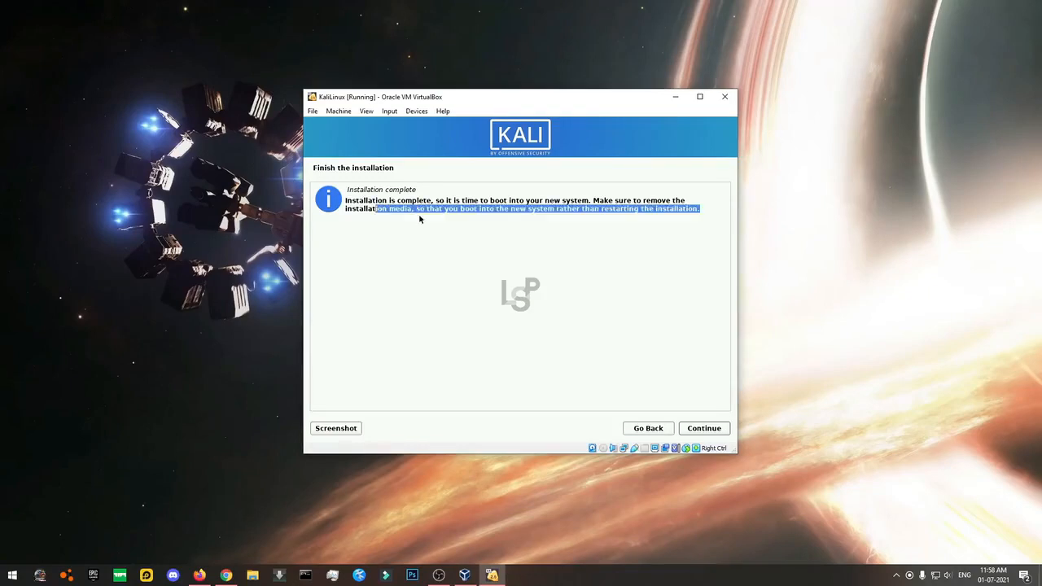
left_click(703, 210)
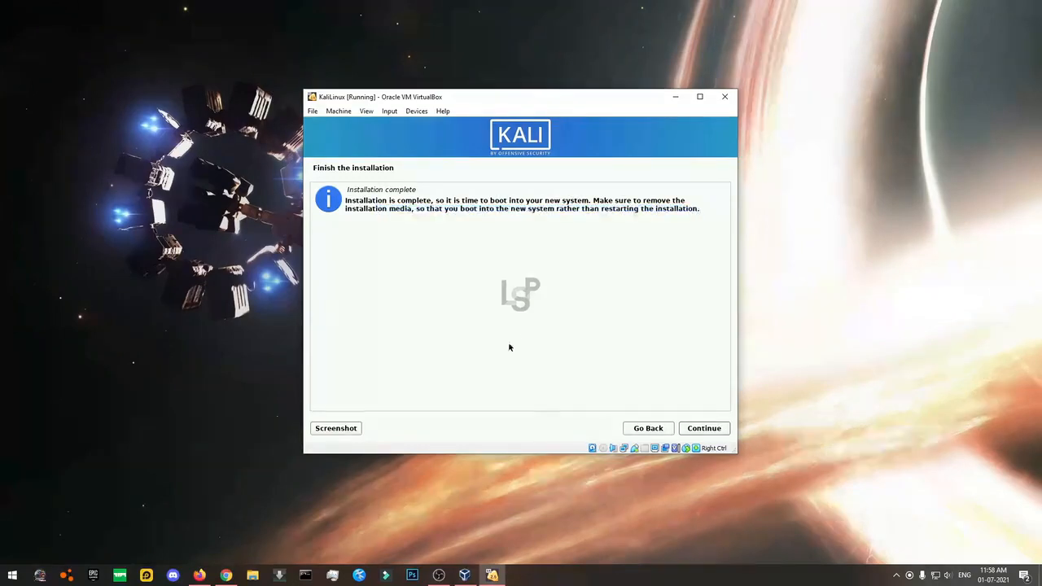
left_click(697, 430)
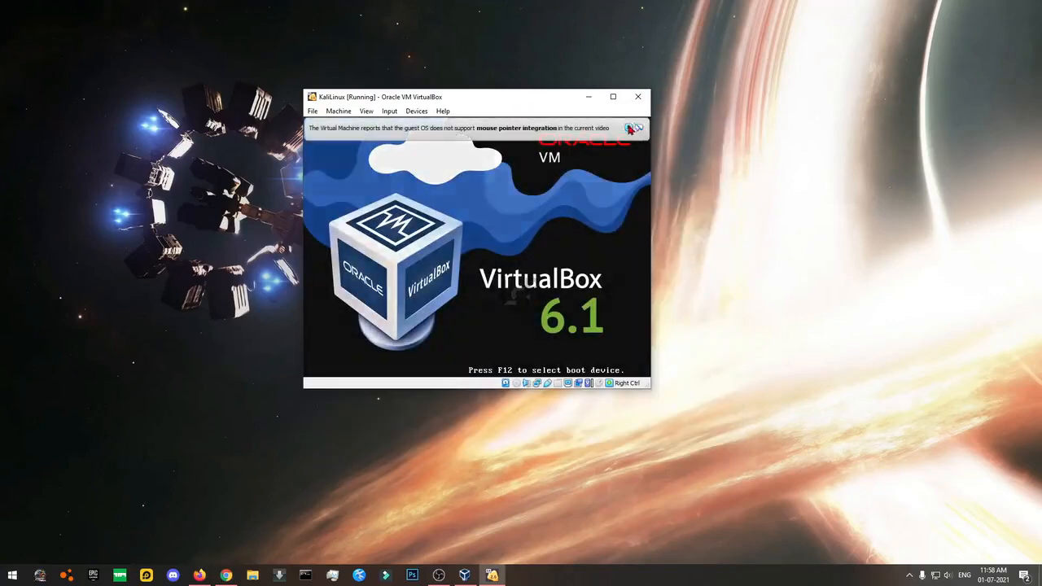
left_click(630, 128)
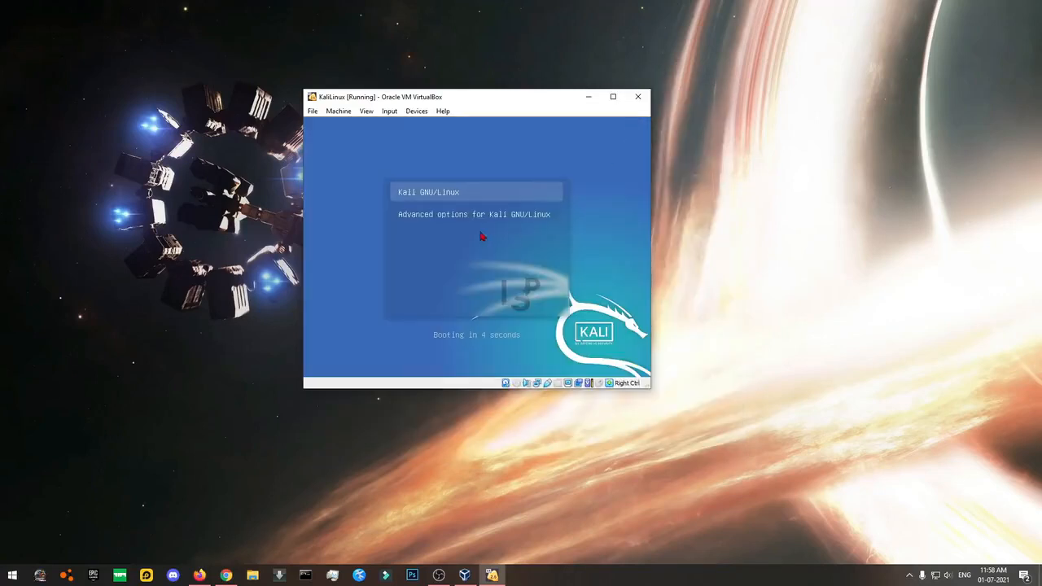
left_click(483, 236)
left_click(457, 306)
Stop the GRUB countdown and boot the Kali GNU/Linux entry.
key("Down")
key("Up")
key("Return")
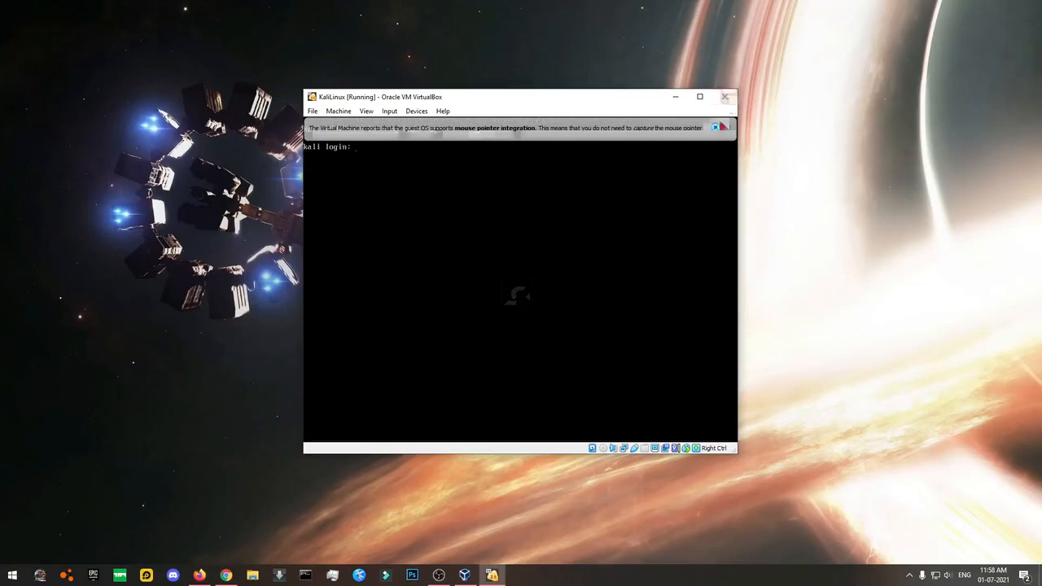
left_click(716, 128)
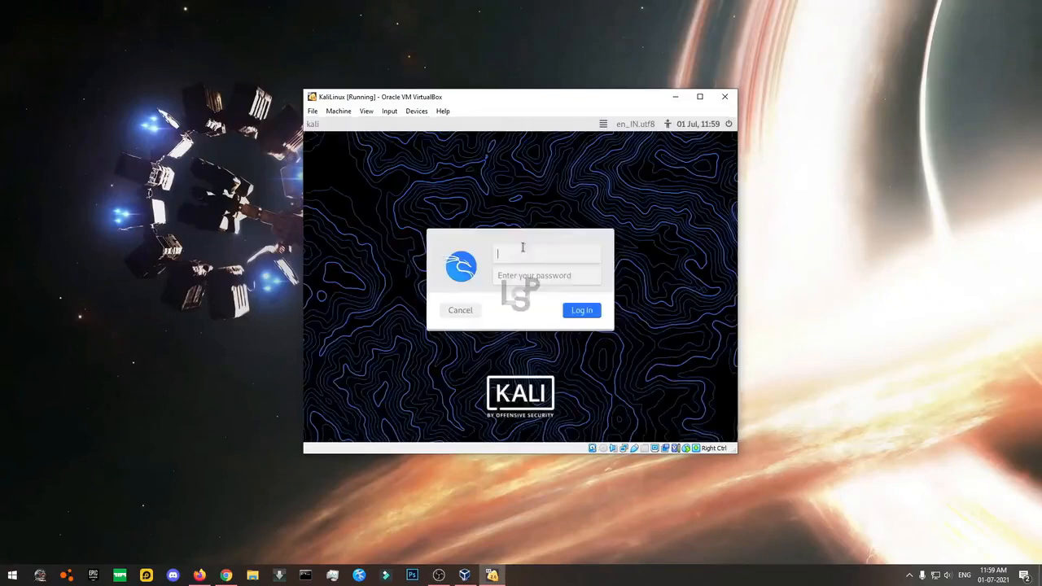
left_click(702, 102)
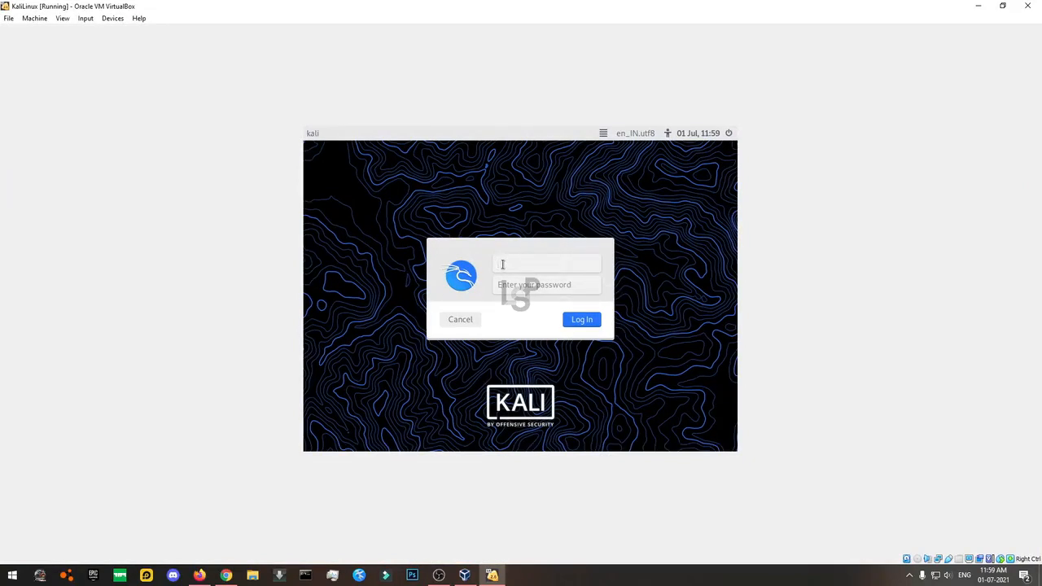
left_click(511, 287)
left_click(511, 269)
type("rahul")
left_click(517, 287)
left_click(583, 321)
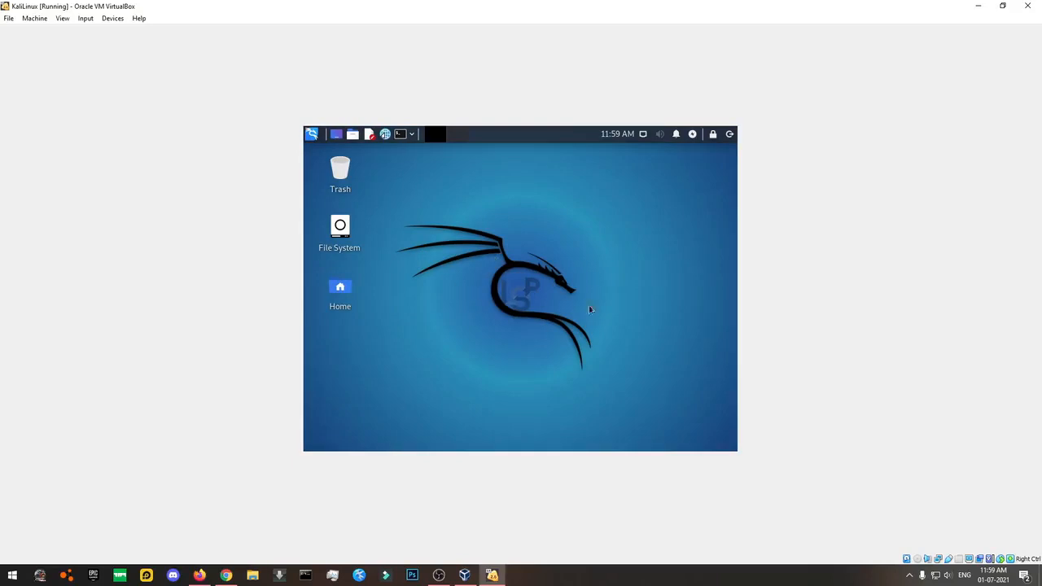
In Desktop Settings, preview wallpapers and choose the teal hexagon dragon background.
left_click_drag(448, 236, 500, 314)
right_click(583, 326)
right_click(496, 242)
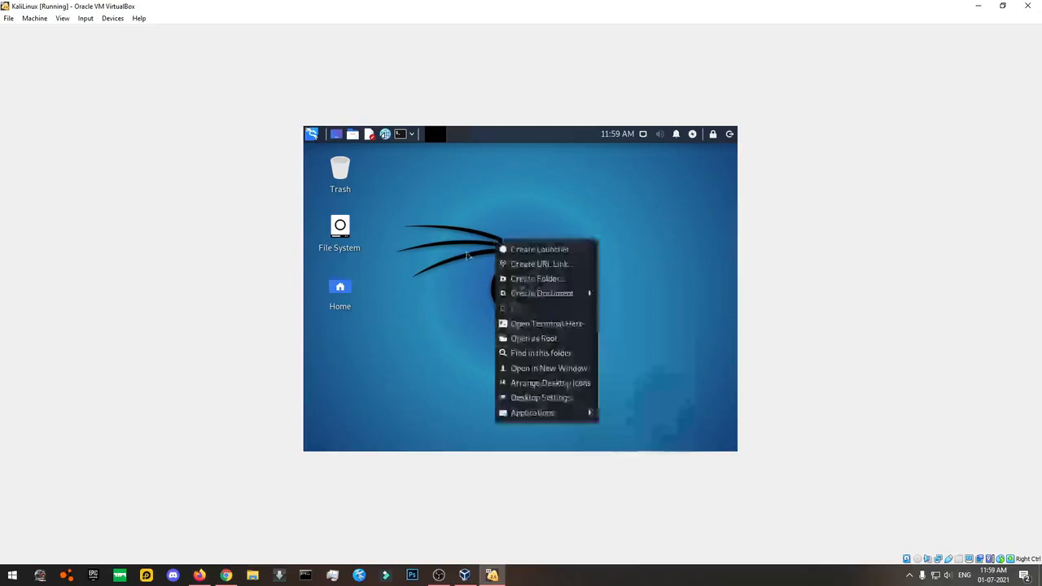
left_click(521, 398)
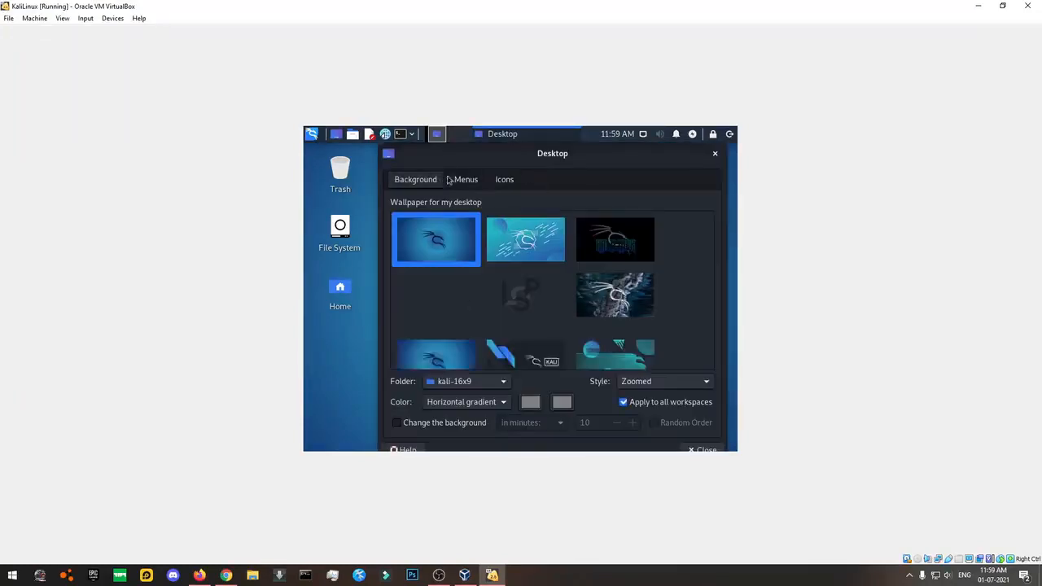
left_click(566, 254)
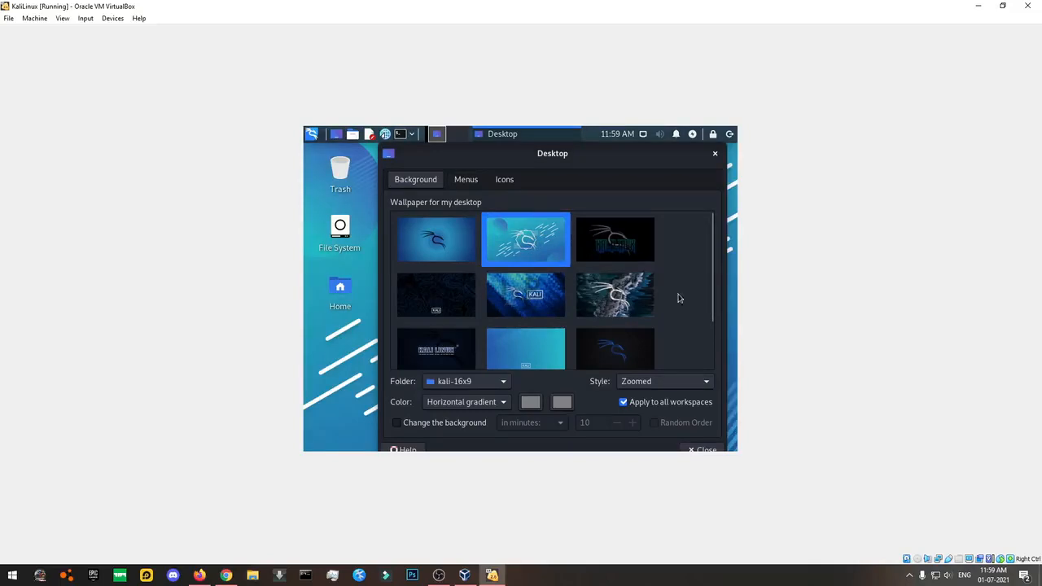
left_click(618, 293)
left_click(548, 255)
scroll(656, 249, "down", 3)
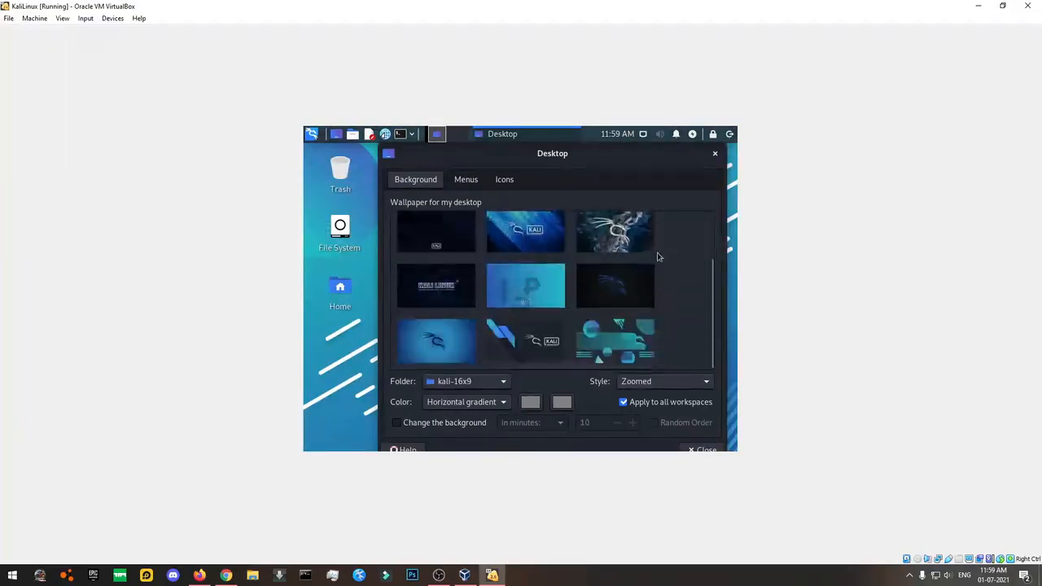
left_click(714, 155)
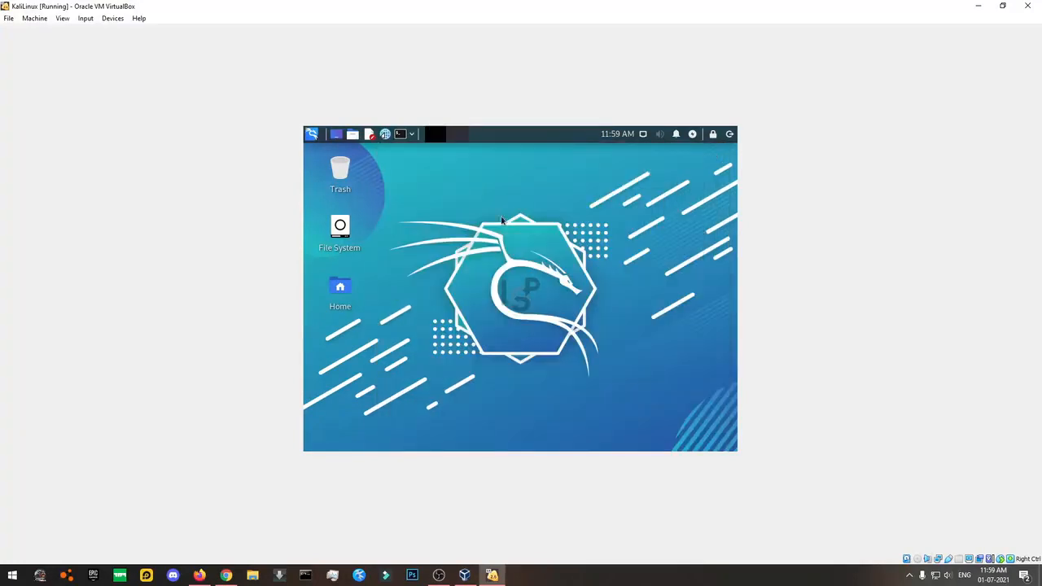
Open the Display settings from the desktop's Applications menu, closing an accidental link-creation dialog.
right_click(509, 241)
left_click(465, 268)
right_click(597, 267)
left_click(542, 289)
left_click(607, 183)
right_click(578, 238)
mouse_move(627, 412)
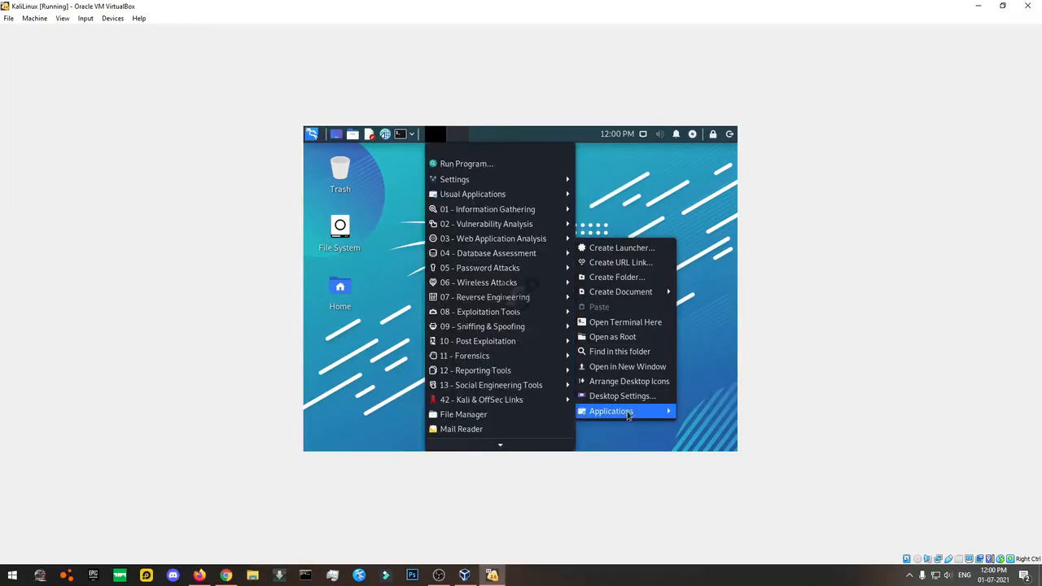
mouse_move(487, 179)
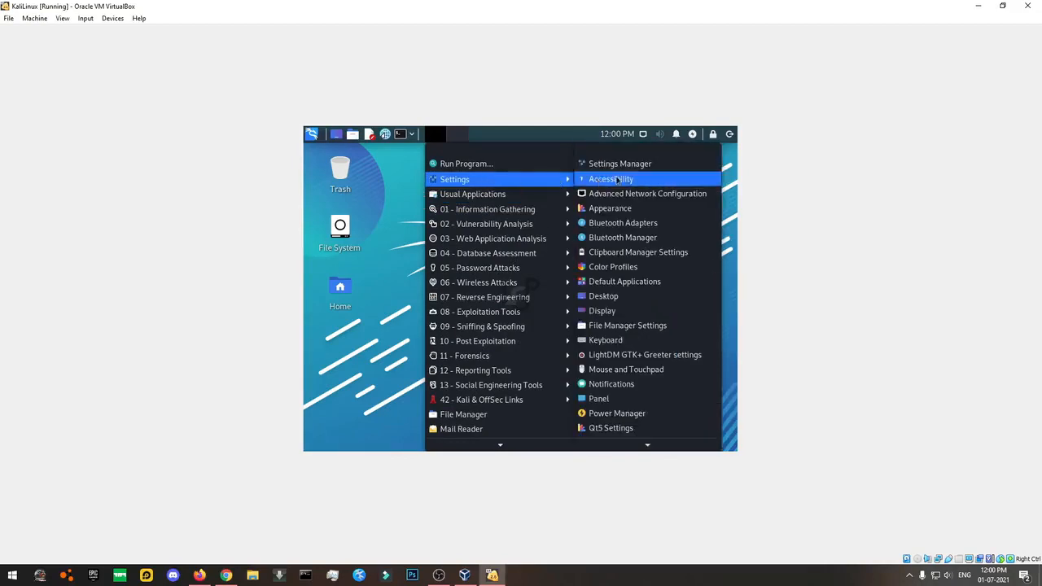
left_click(621, 311)
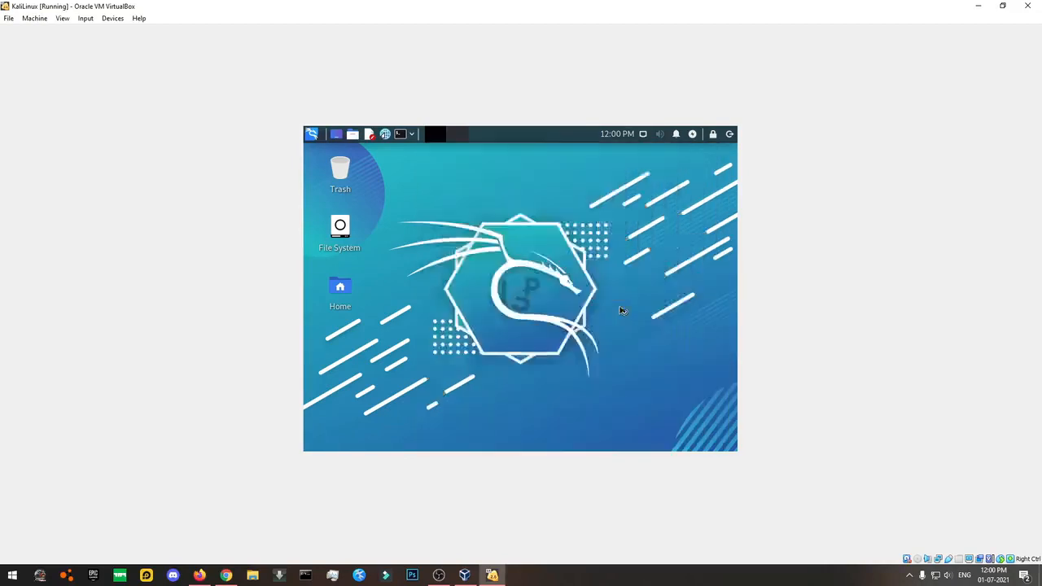
Apply and keep a 1360x768 screen resolution.
left_click(643, 263)
left_click(639, 263)
left_click(628, 231)
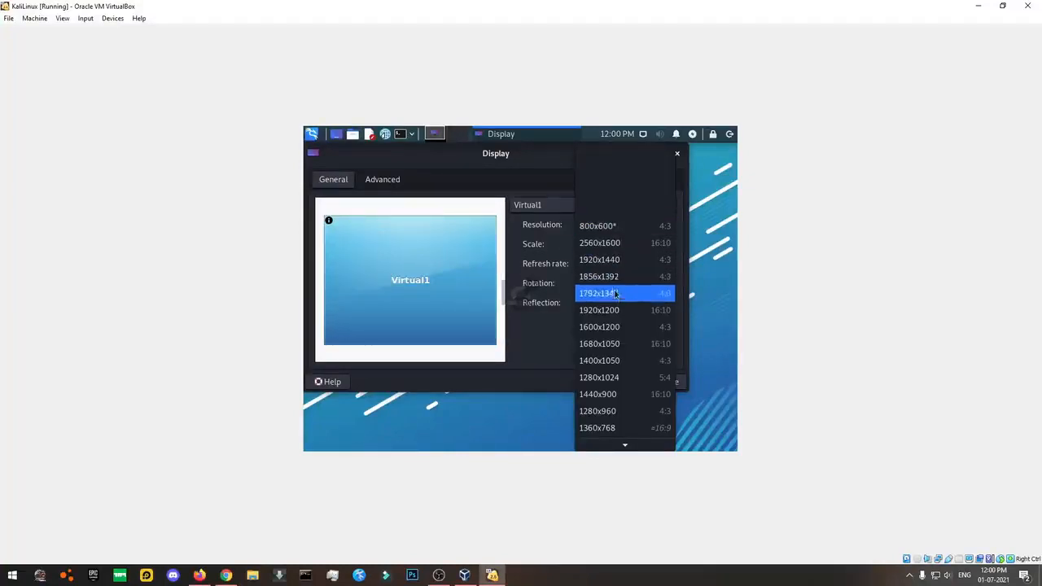
scroll(620, 412, "down", 1)
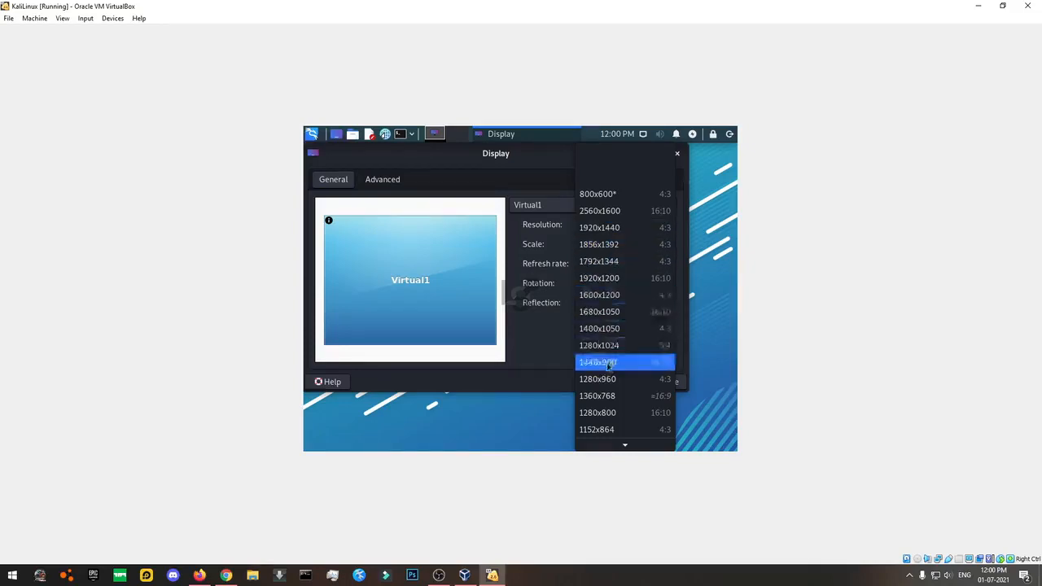
left_click(626, 395)
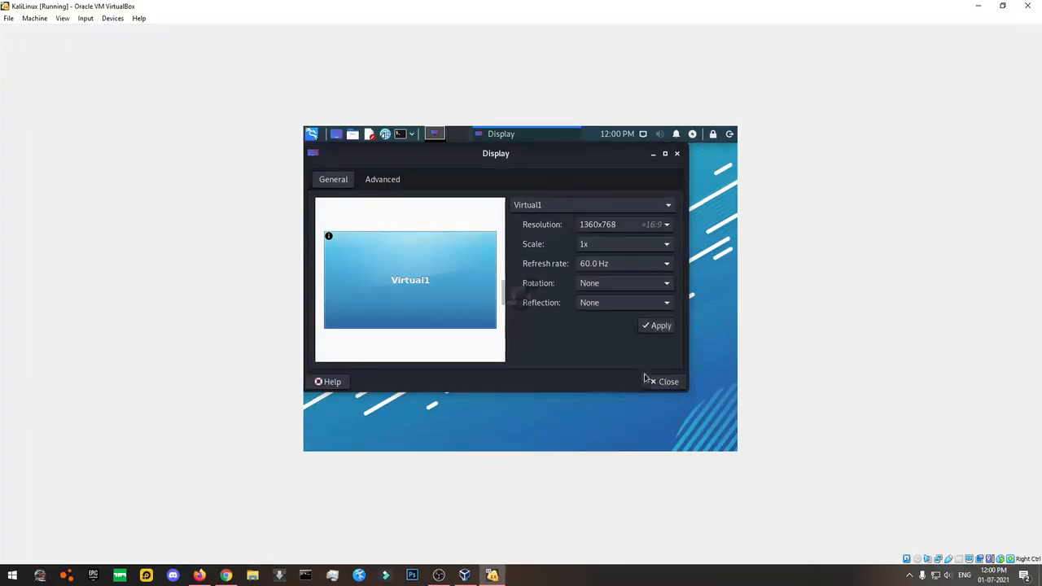
left_click(656, 329)
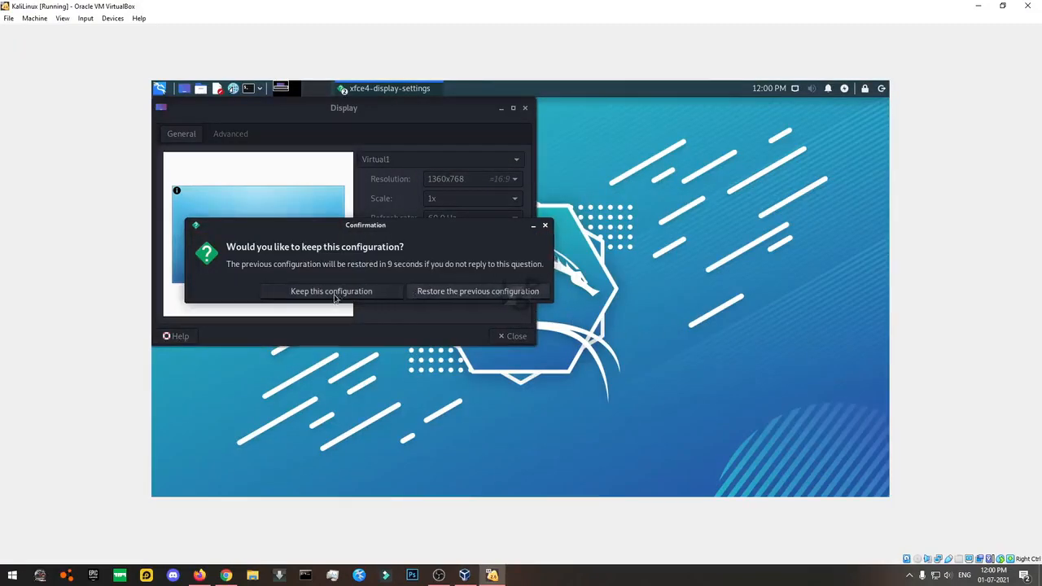
left_click(346, 290)
Switch the resolution to 1920x1440, apply it and keep the configuration.
left_click(466, 179)
scroll(478, 202, "up", 3)
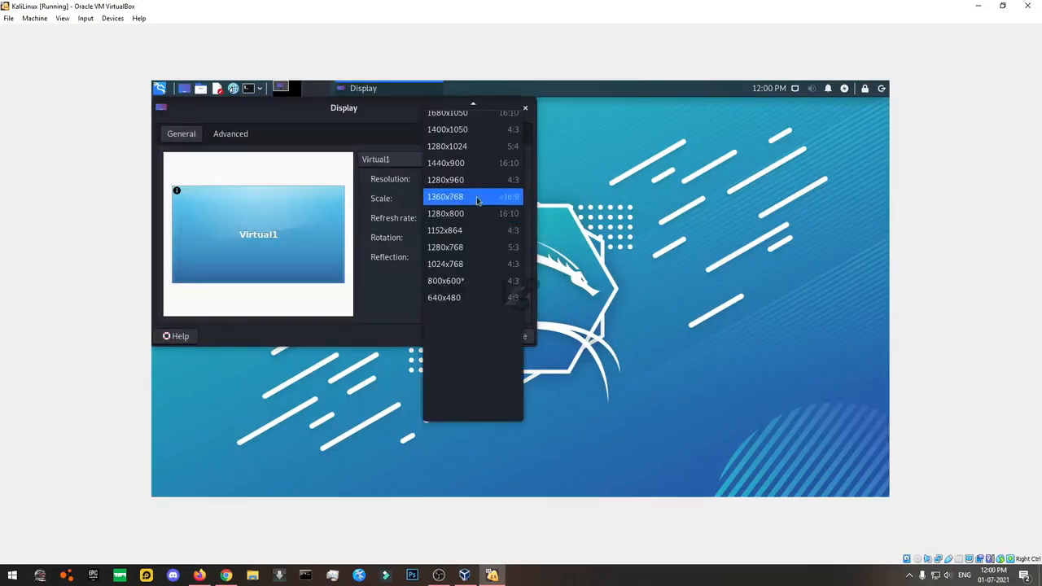
scroll(478, 202, "up", 5)
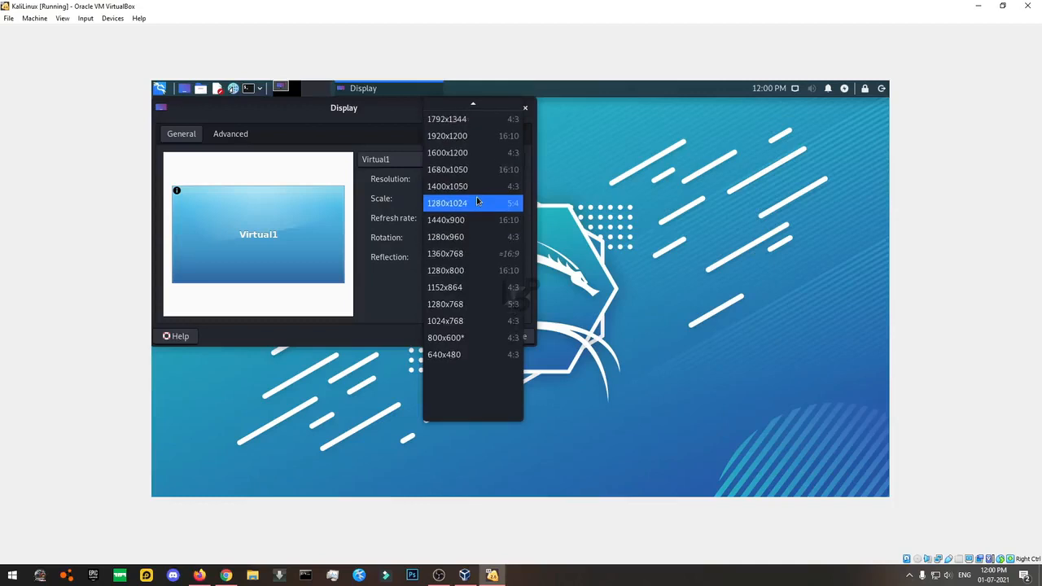
scroll(478, 202, "up", 1)
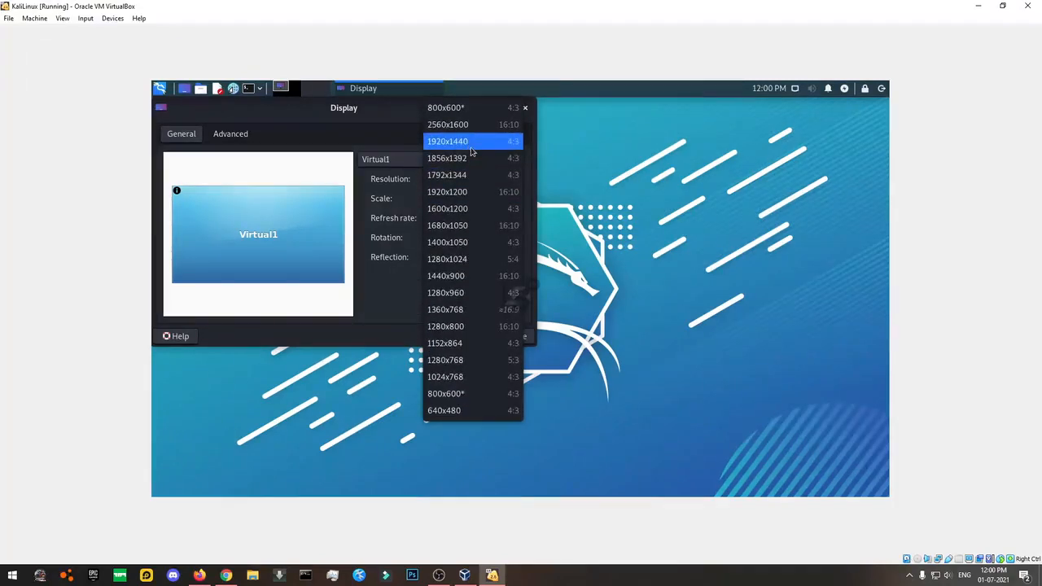
left_click(470, 150)
left_click(507, 281)
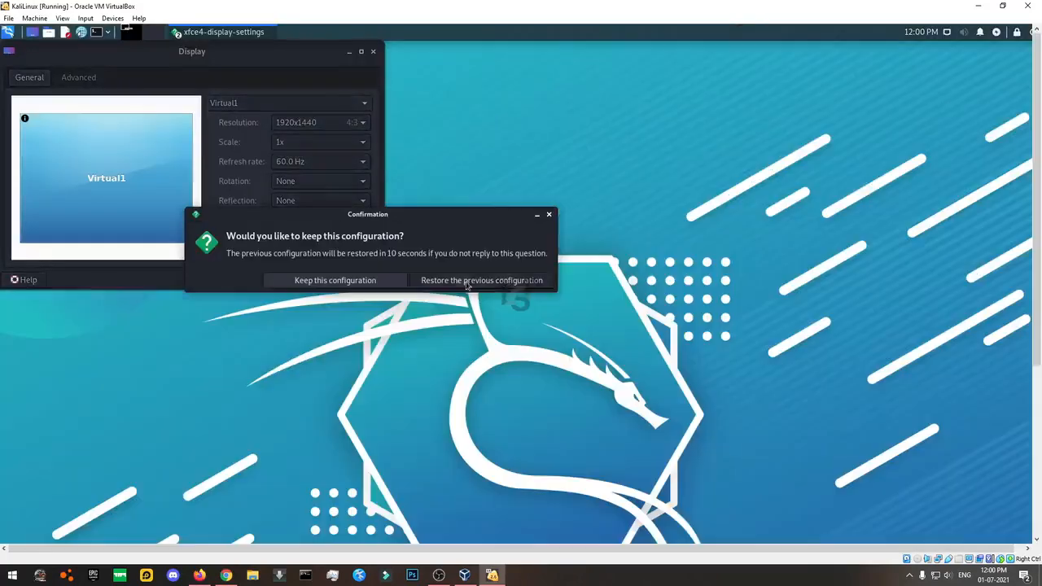
left_click(329, 285)
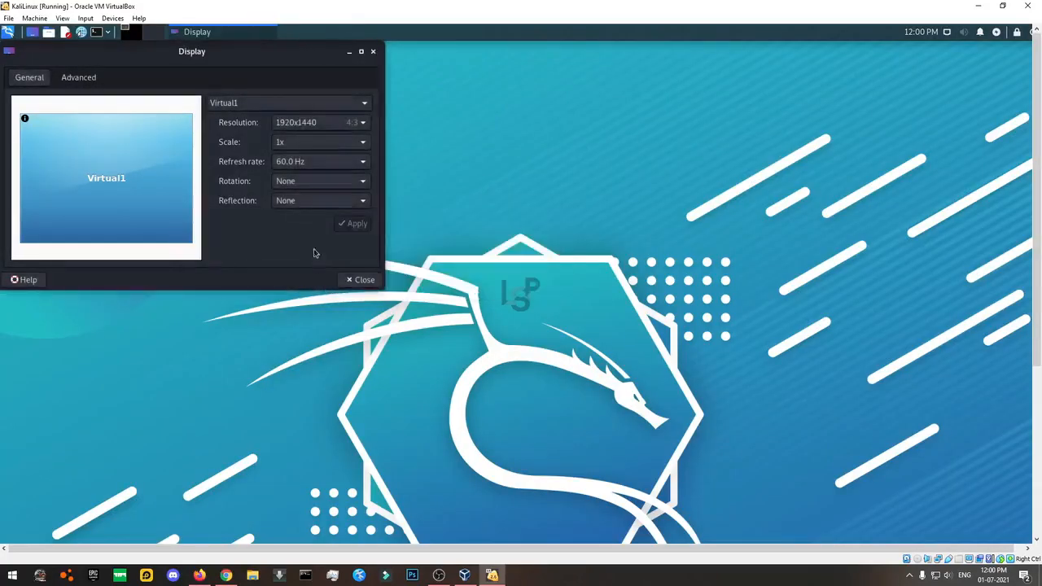
Set the resolution to 1440x900, keep it, and center the Display window.
left_click(307, 122)
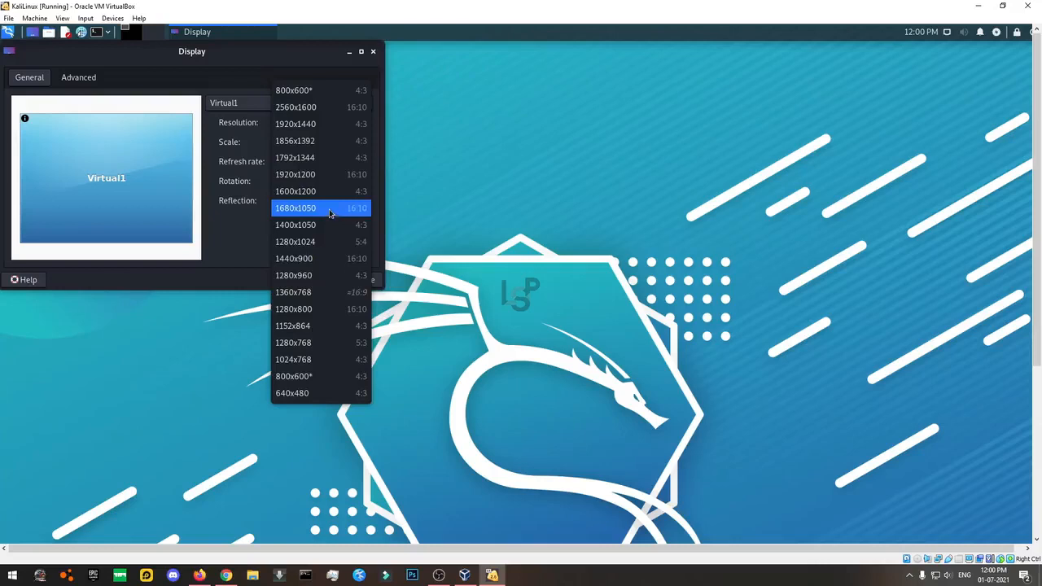
left_click(320, 259)
left_click(354, 224)
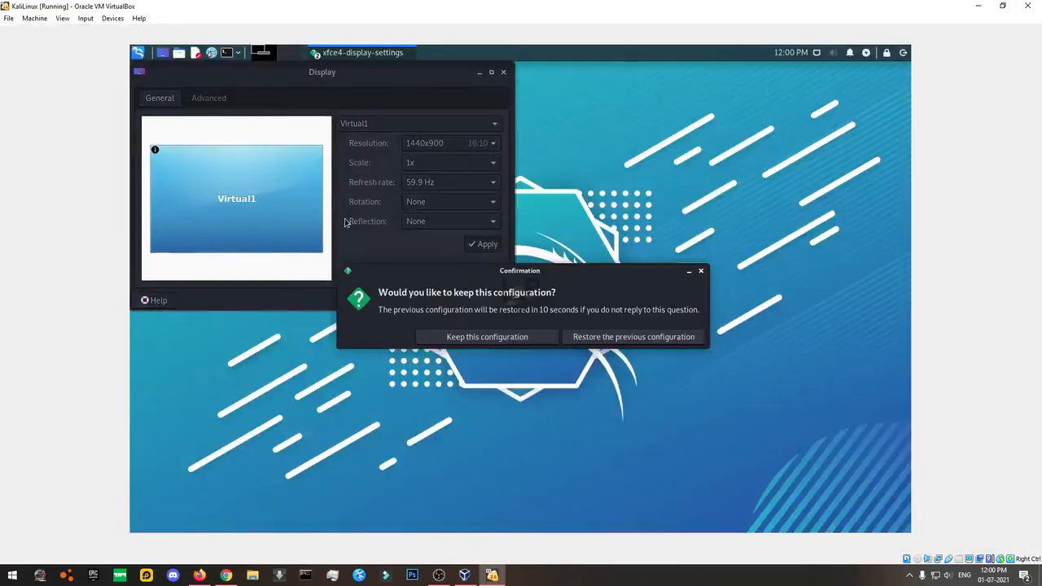
left_click(463, 342)
left_click(429, 184)
left_click_drag(369, 80, 458, 119)
Reopen Display settings from the desktop menu and close the duplicate window.
right_click(697, 274)
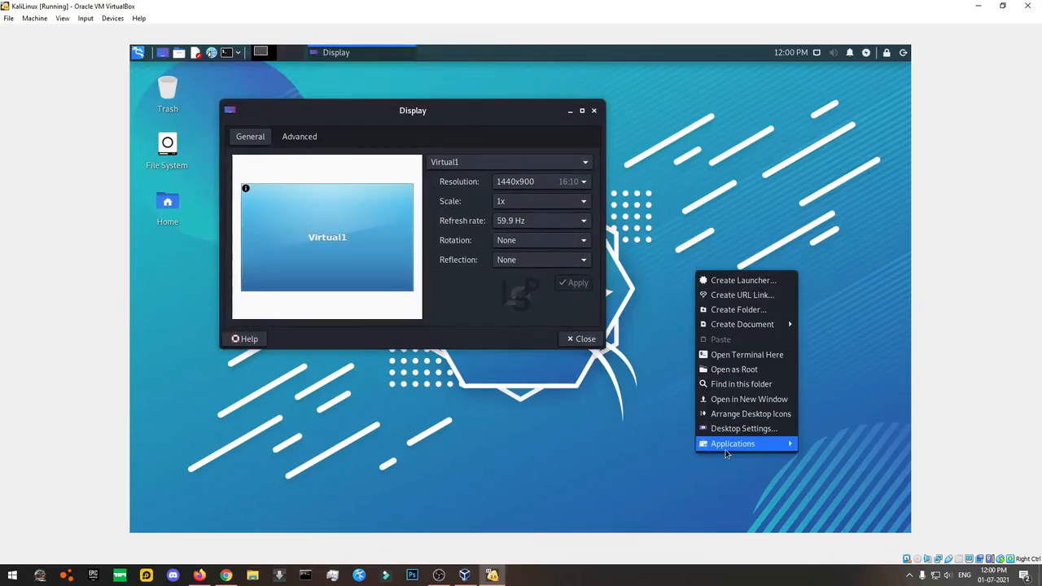
mouse_move(725, 450)
mouse_move(611, 218)
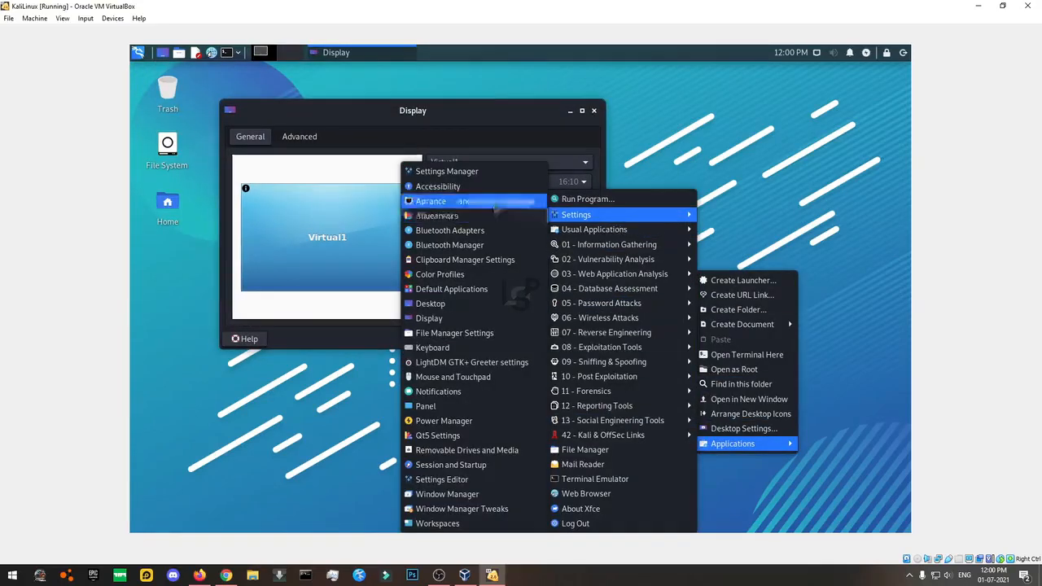
left_click(444, 317)
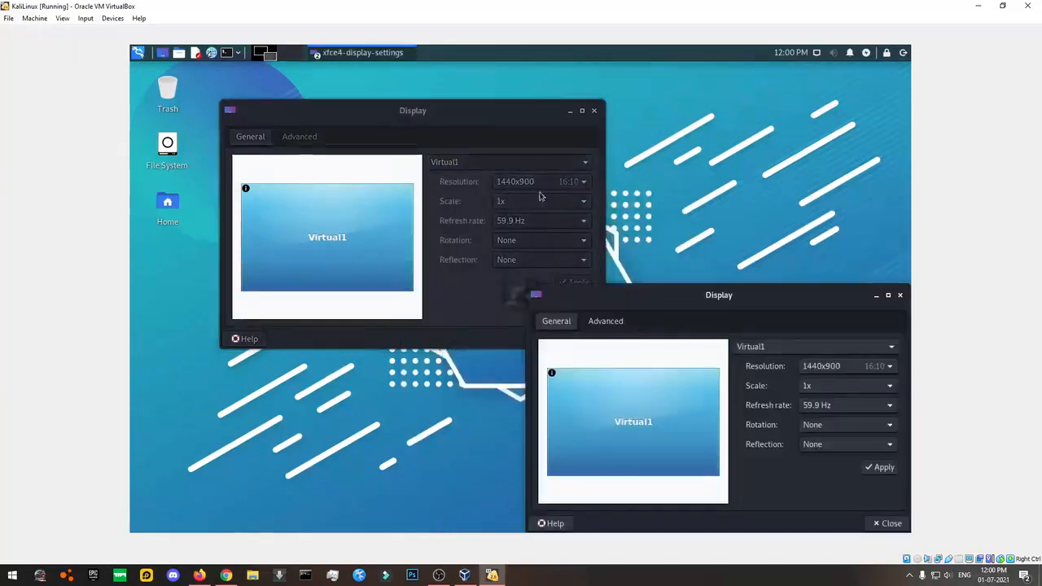
left_click(900, 295)
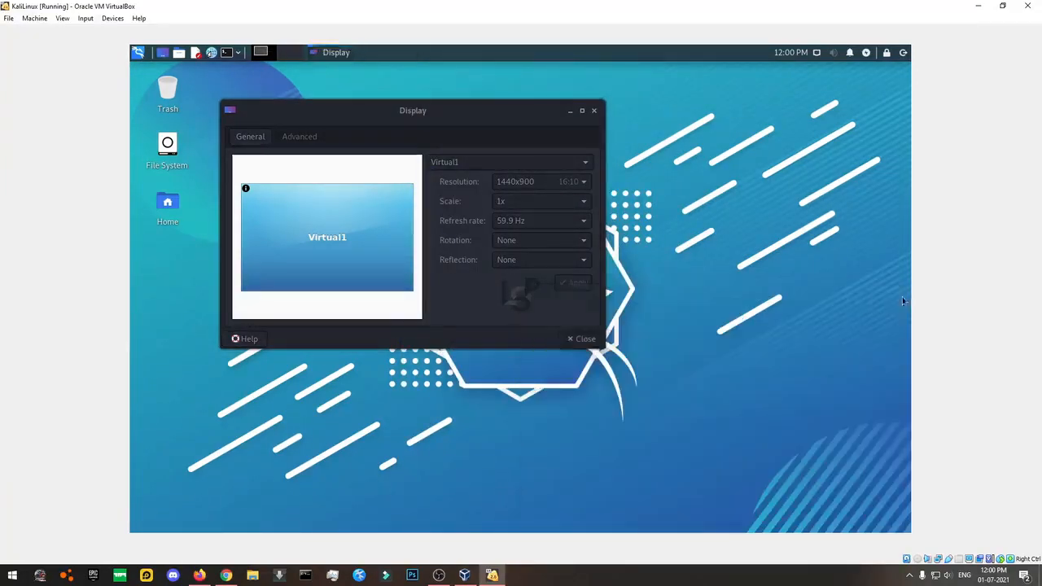
Close the Display settings window to reveal the 1440x900 teal hexagon desktop.
left_click(595, 112)
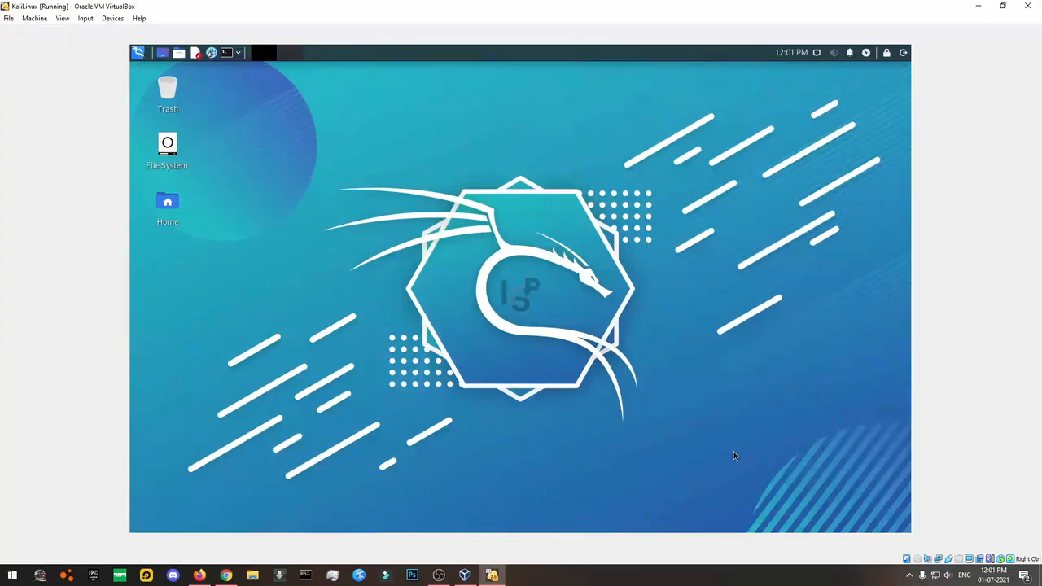
left_click(226, 575)
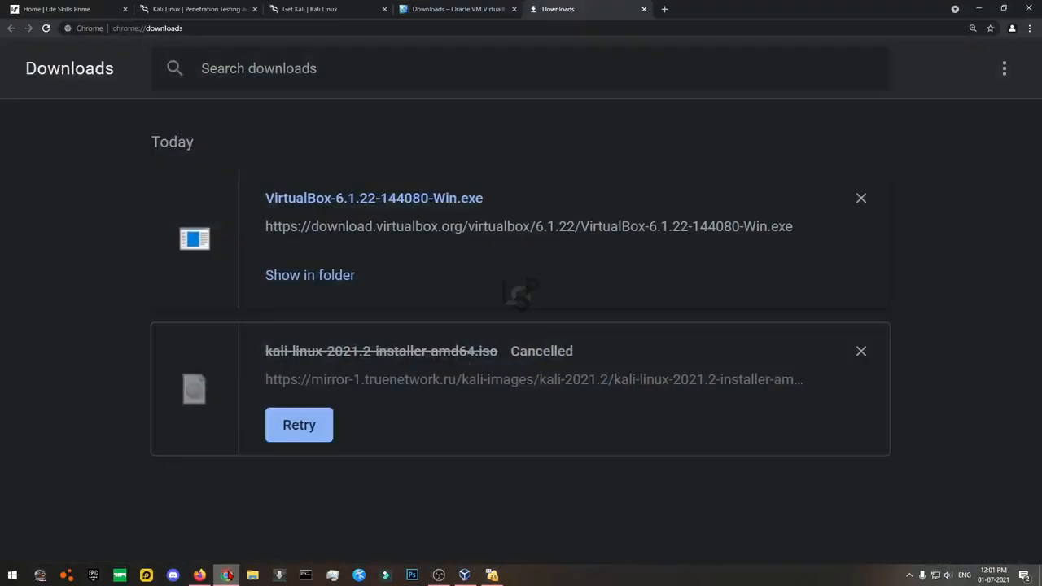
left_click(173, 6)
key("ctrl+shift+Tab")
left_click_drag(505, 193, 877, 204)
left_click(877, 207)
scroll(877, 207, "down", 7)
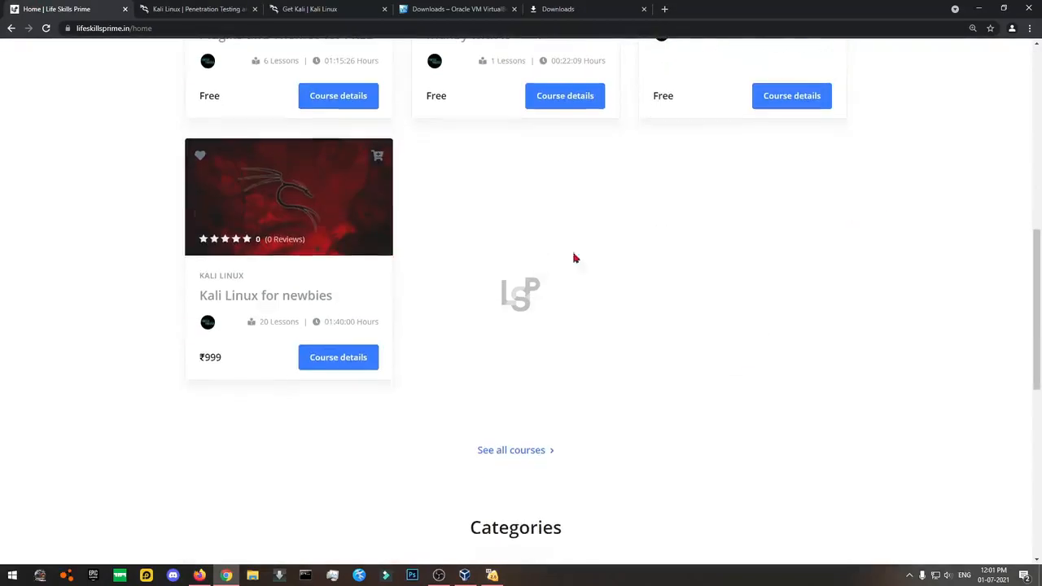
left_click(269, 301)
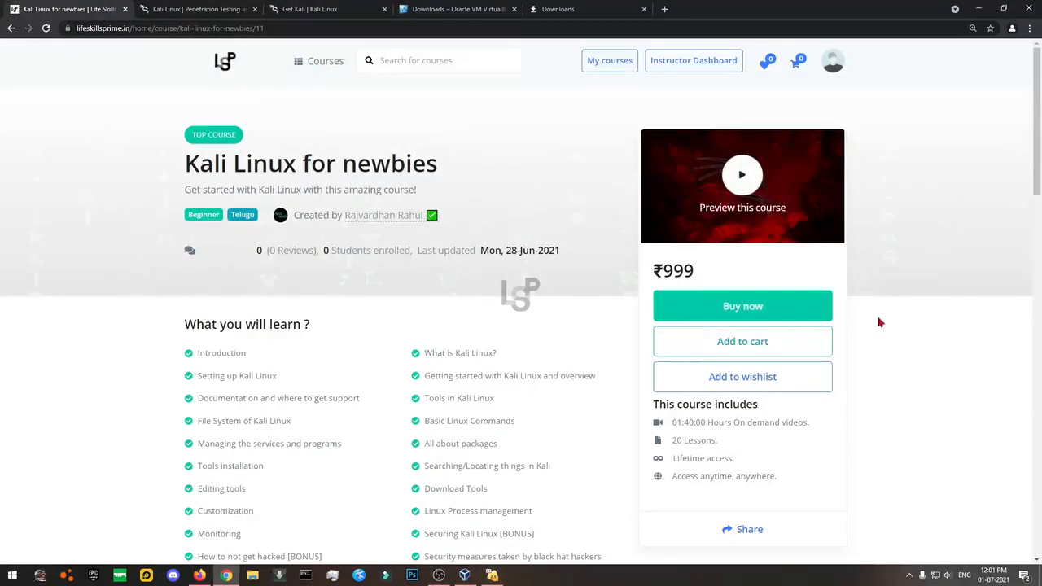
left_click(11, 29)
left_click(48, 29)
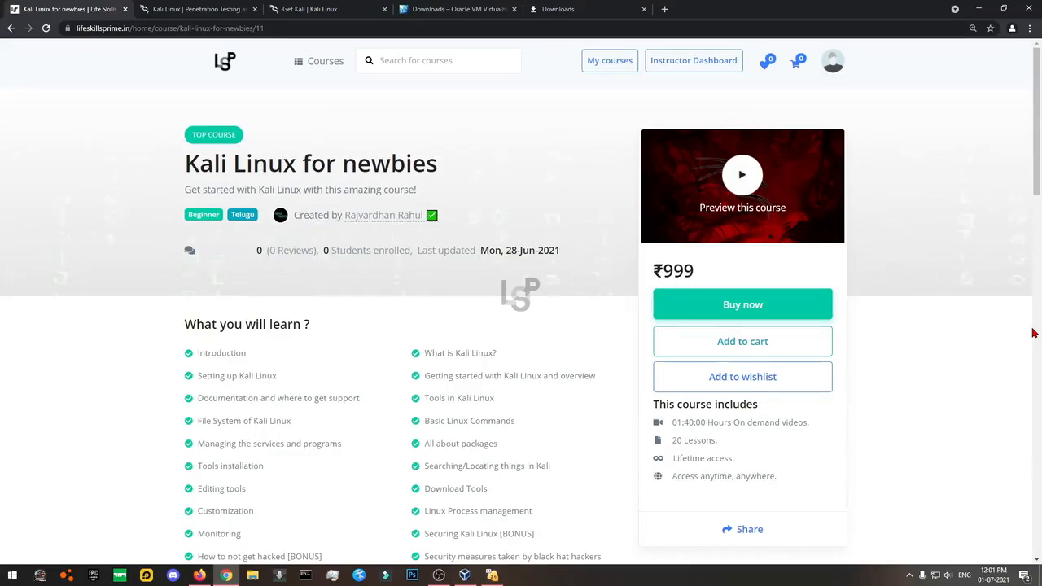
scroll(1034, 334, "down", 3)
scroll(1033, 337, "up", 3)
left_click_drag(423, 380, 592, 380)
left_click(581, 393)
left_click(493, 576)
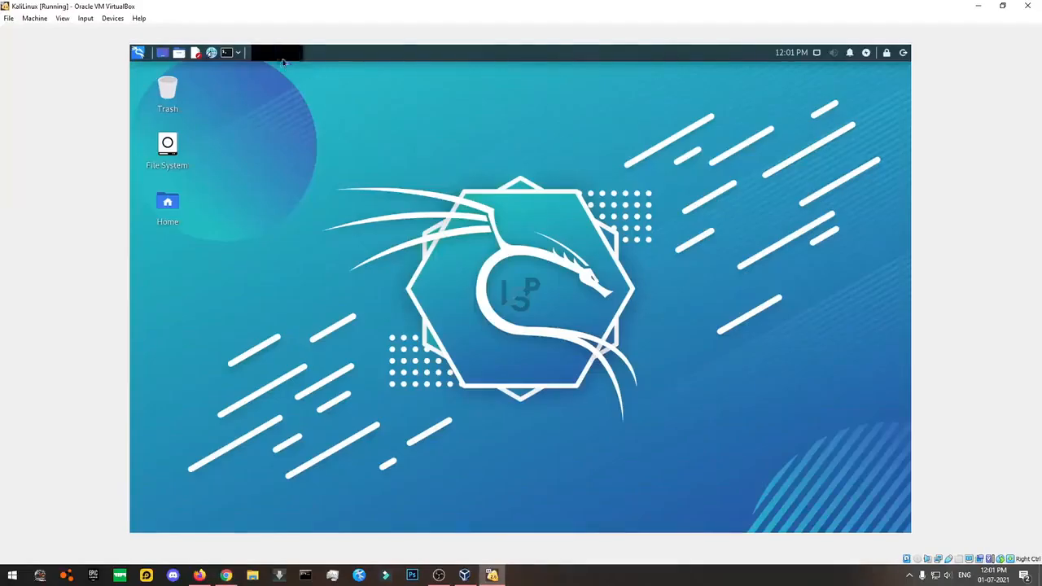